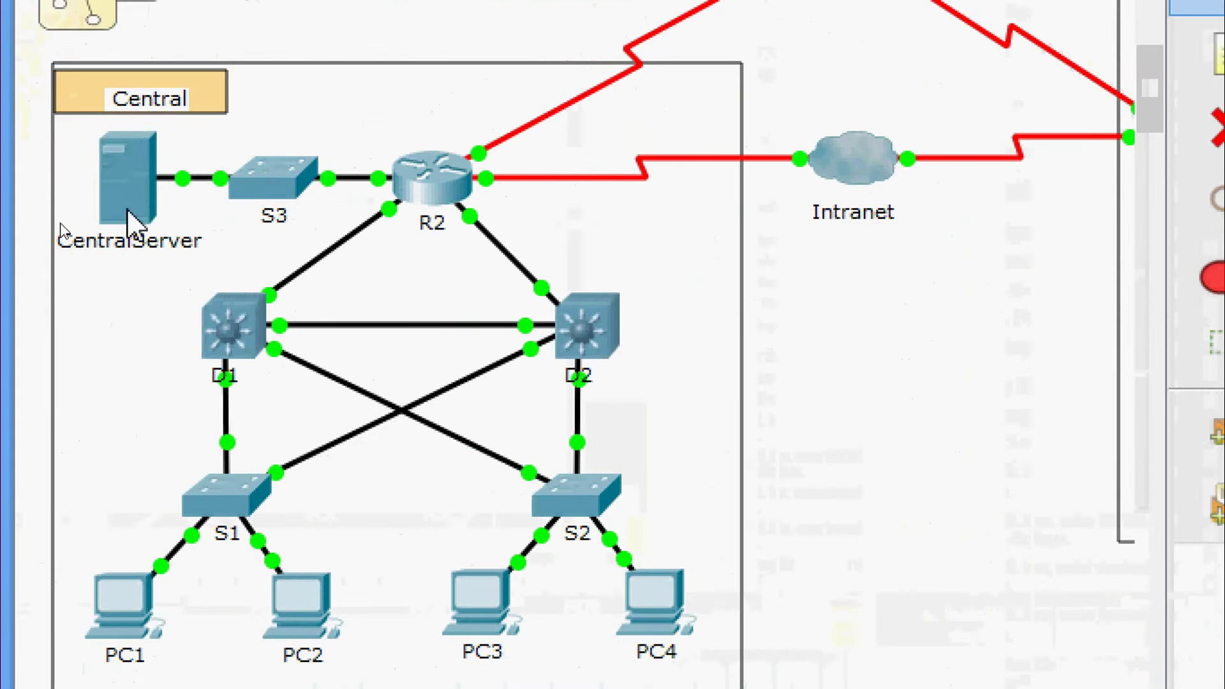
Step: Switch both HTTP and HTTPS to On in CentralServer's HTTP service settings
left_click(62, 221)
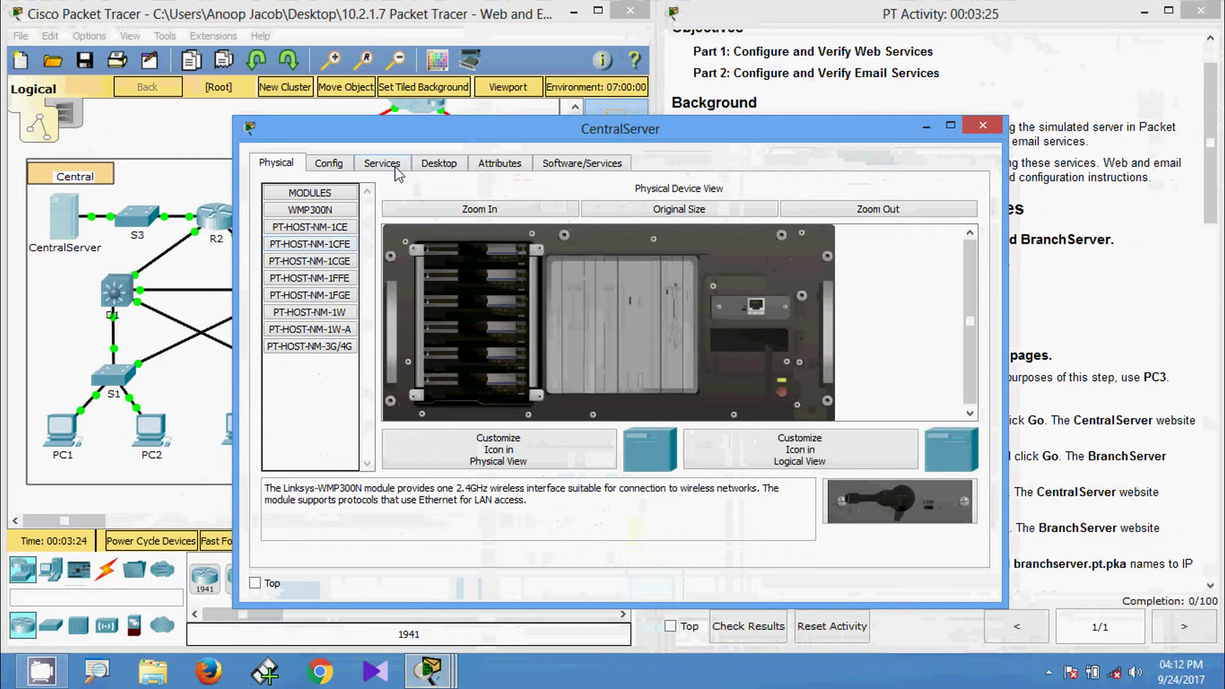
left_click(382, 164)
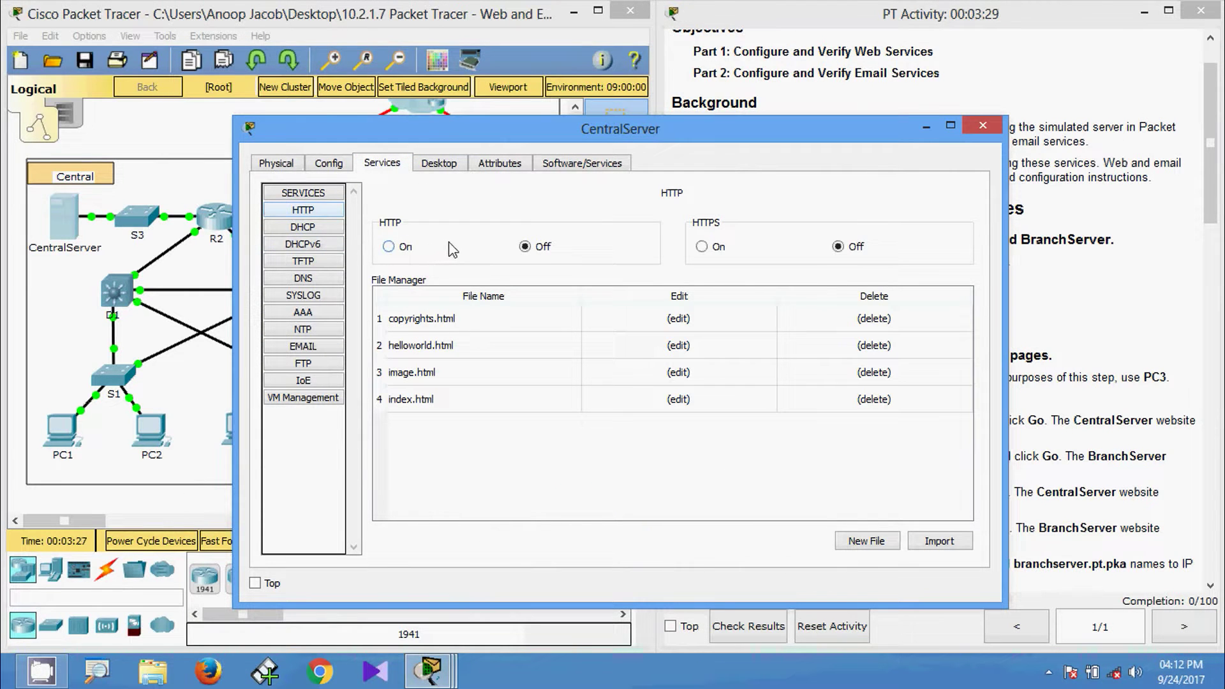
left_click(388, 247)
left_click(703, 248)
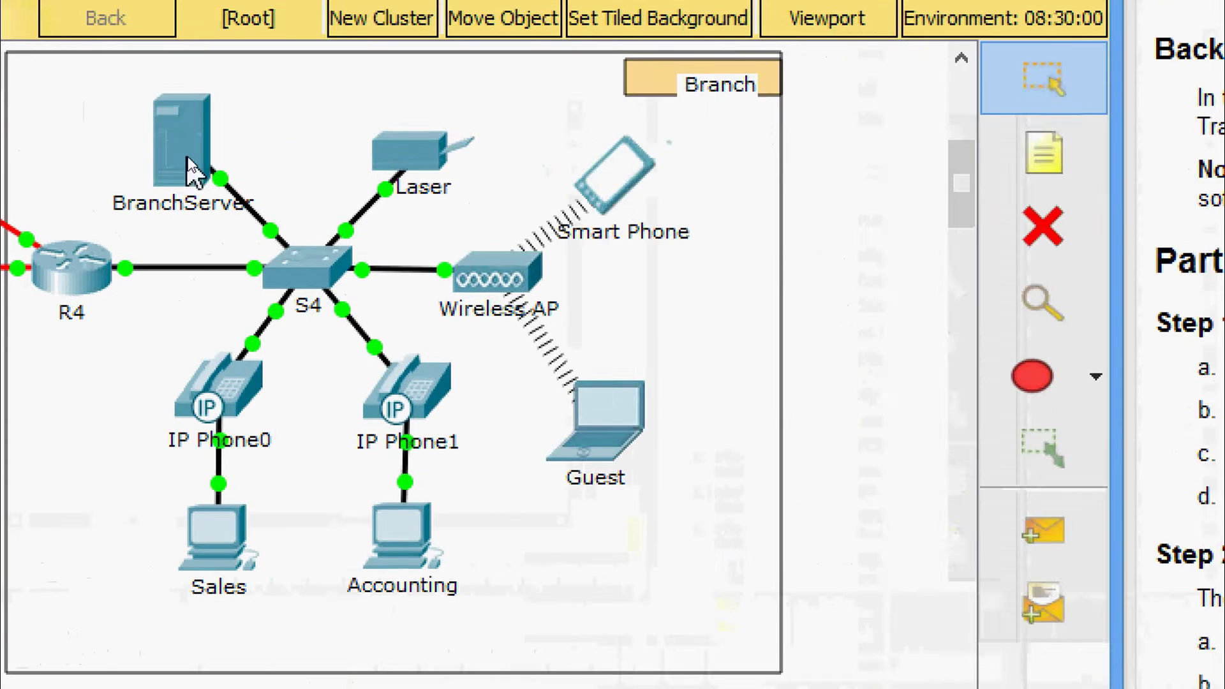
Step: Switch HTTPS to On in BranchServer's HTTP service settings
left_click(192, 159)
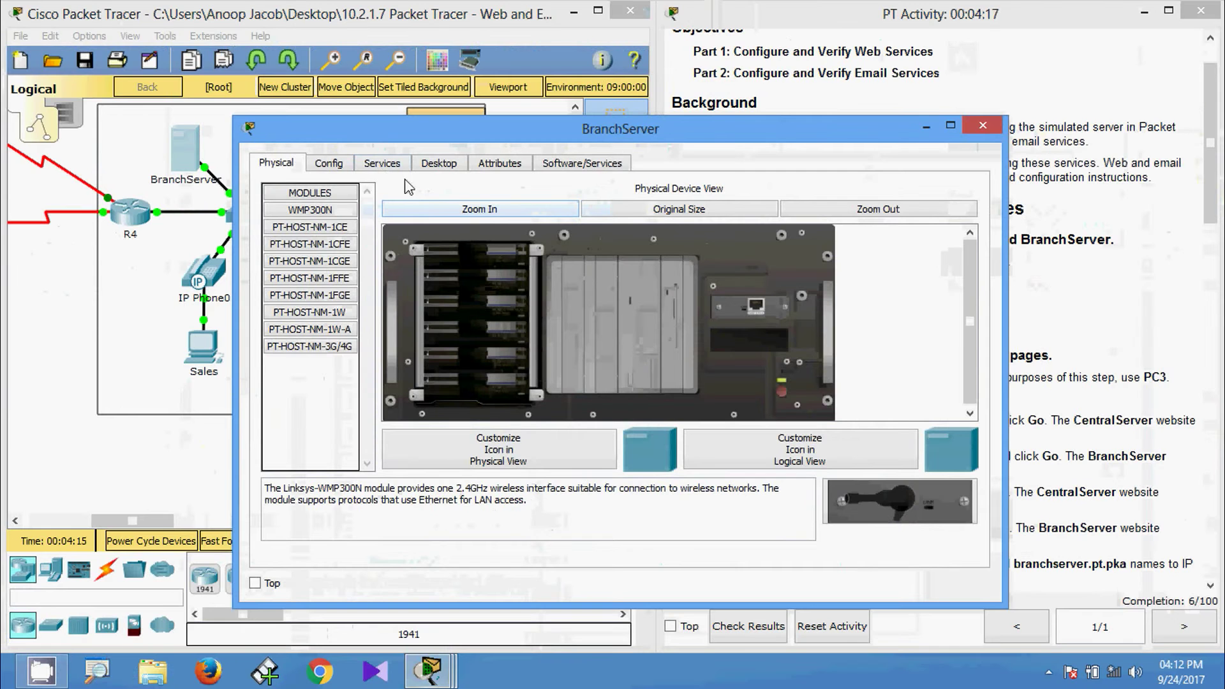
left_click(382, 163)
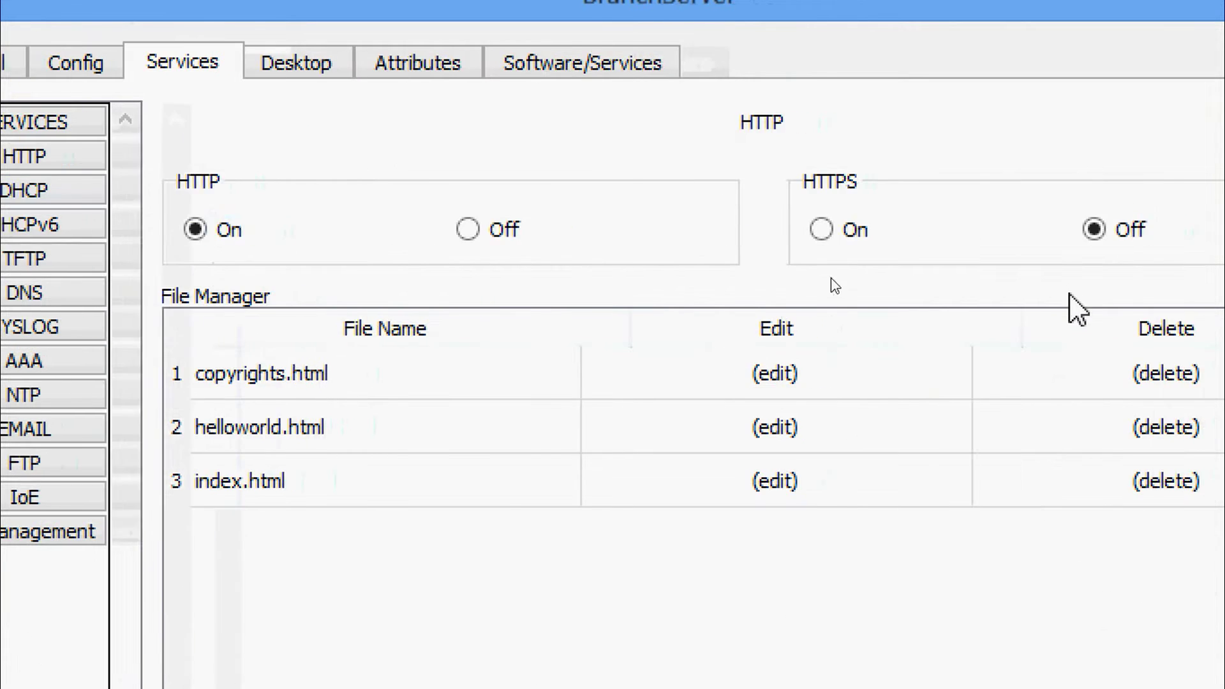
left_click(782, 231)
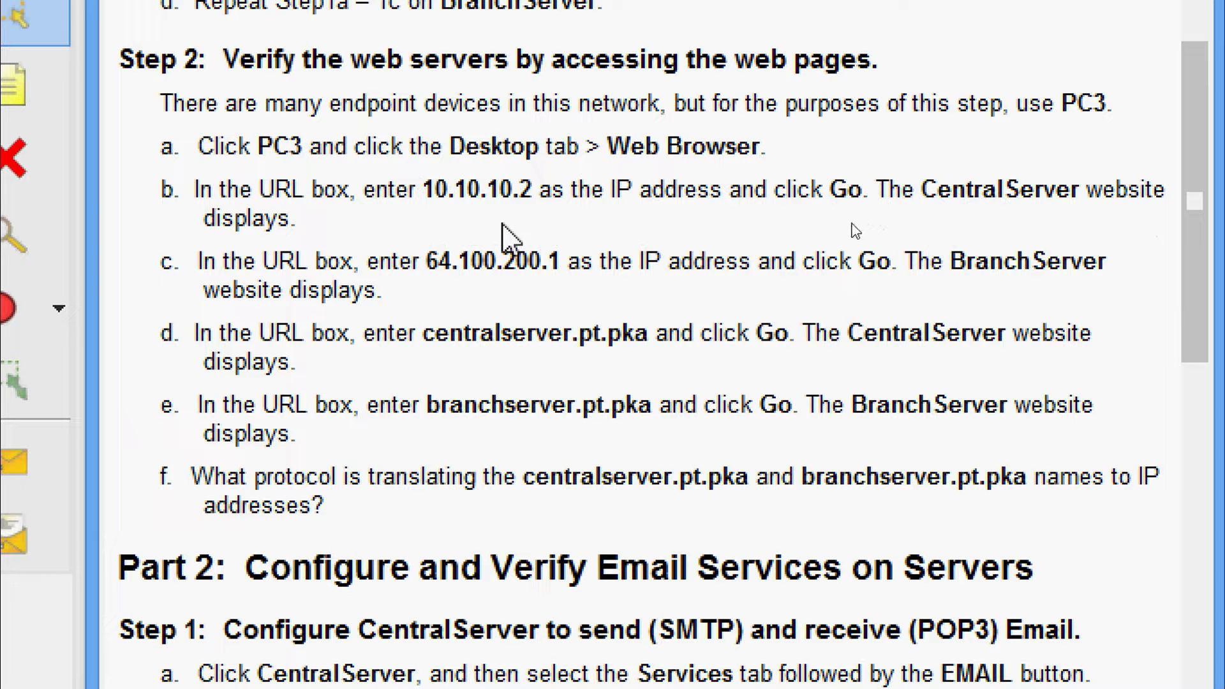
Step: Browse to 10.10.10.2 in PC3's web browser to show the Central Server welcome page
left_click_drag(423, 191, 534, 204)
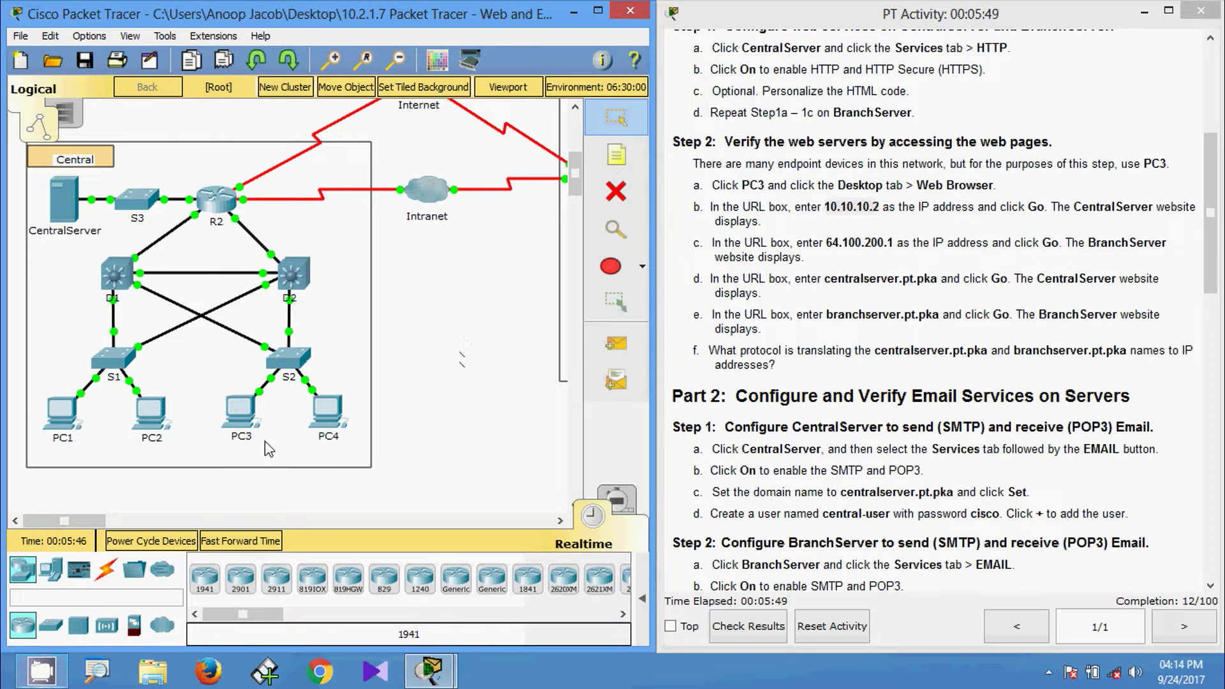
left_click(244, 419)
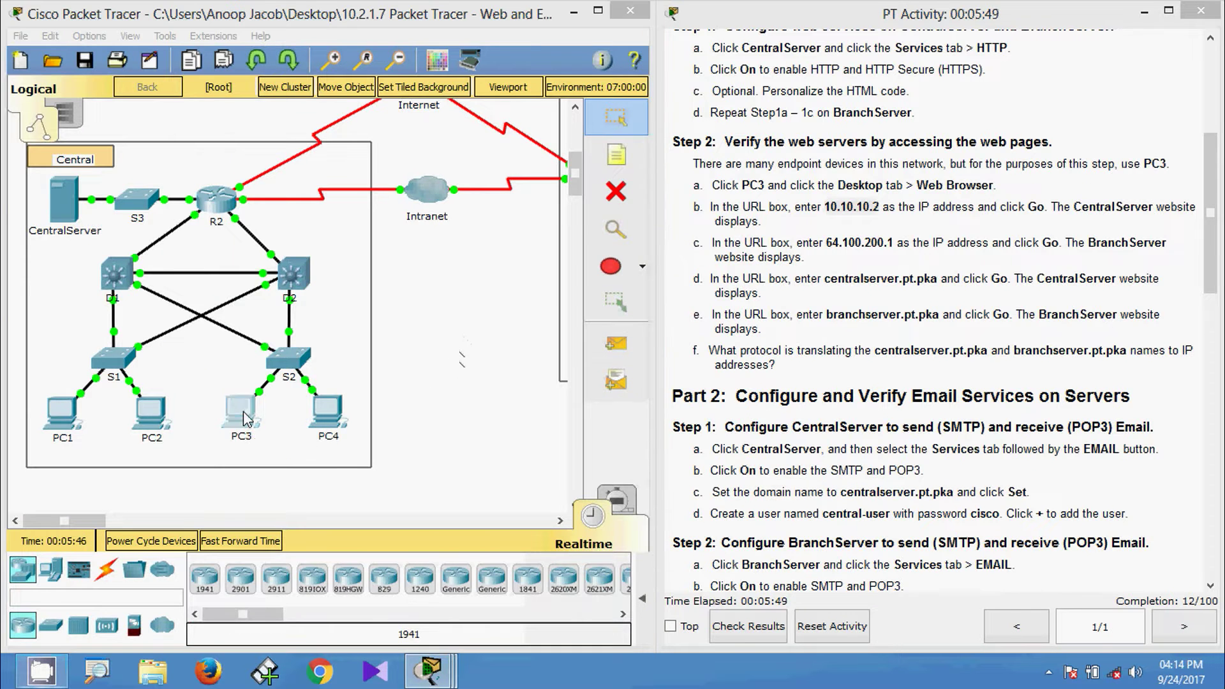
left_click(395, 168)
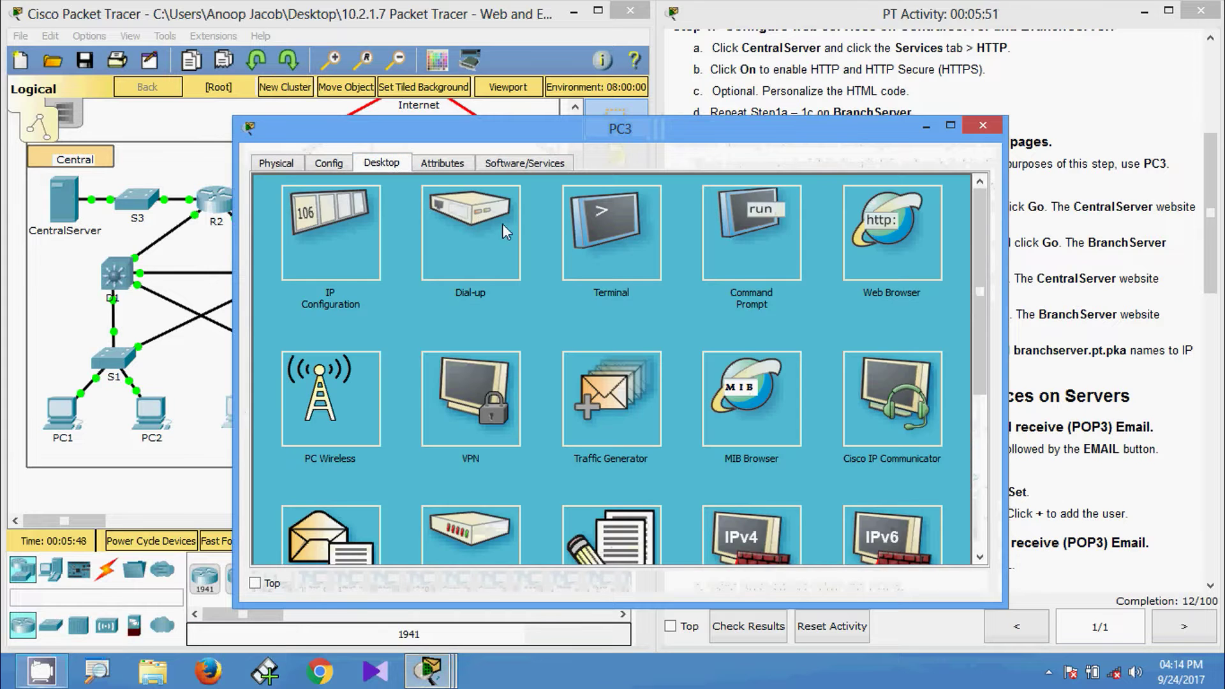
left_click(879, 272)
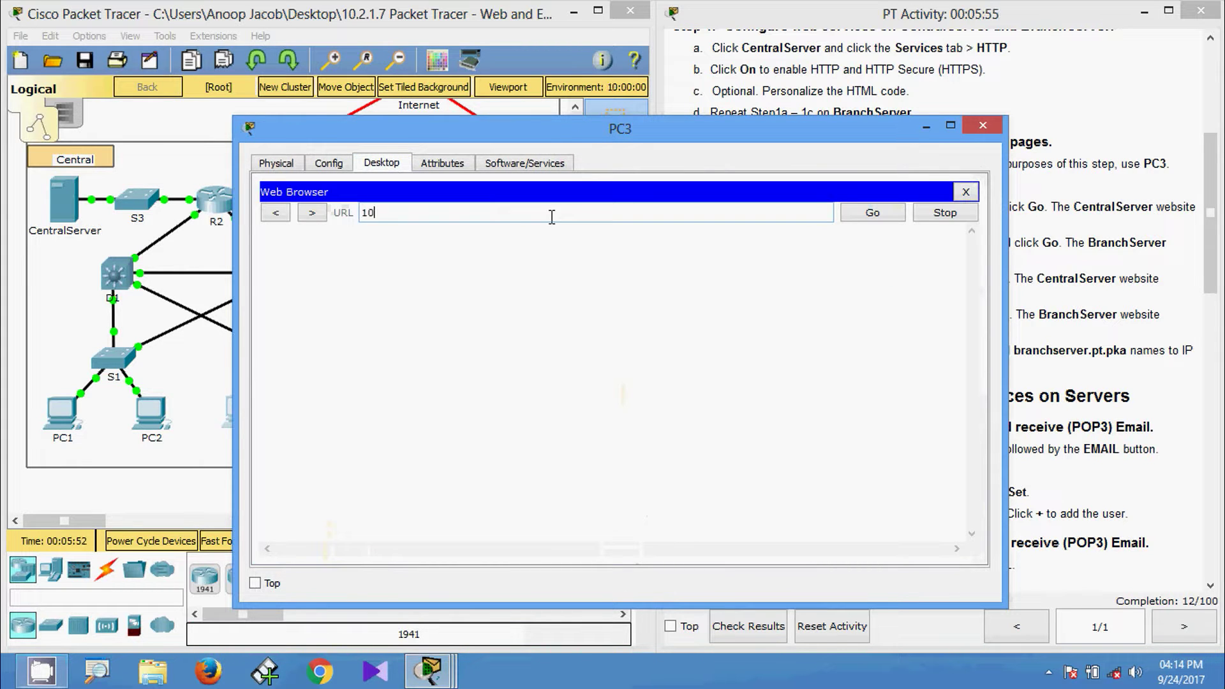
type("10.10.10.2")
key("Return")
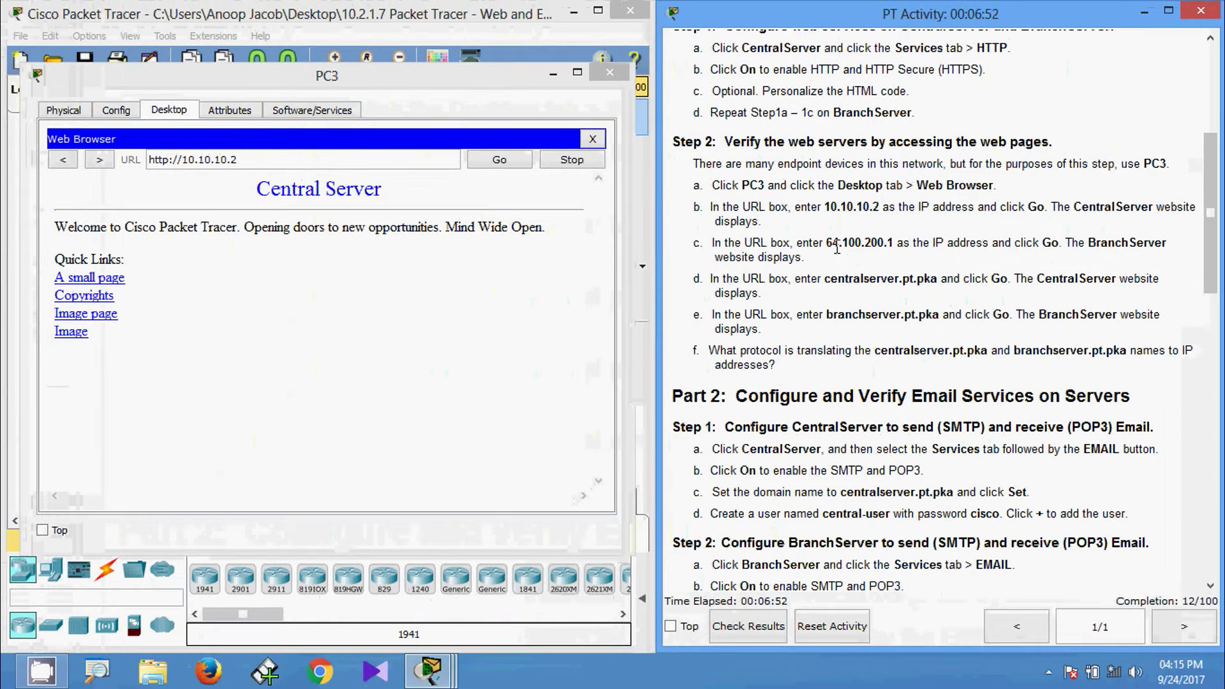
left_click_drag(857, 247, 893, 250)
key("ctrl+c")
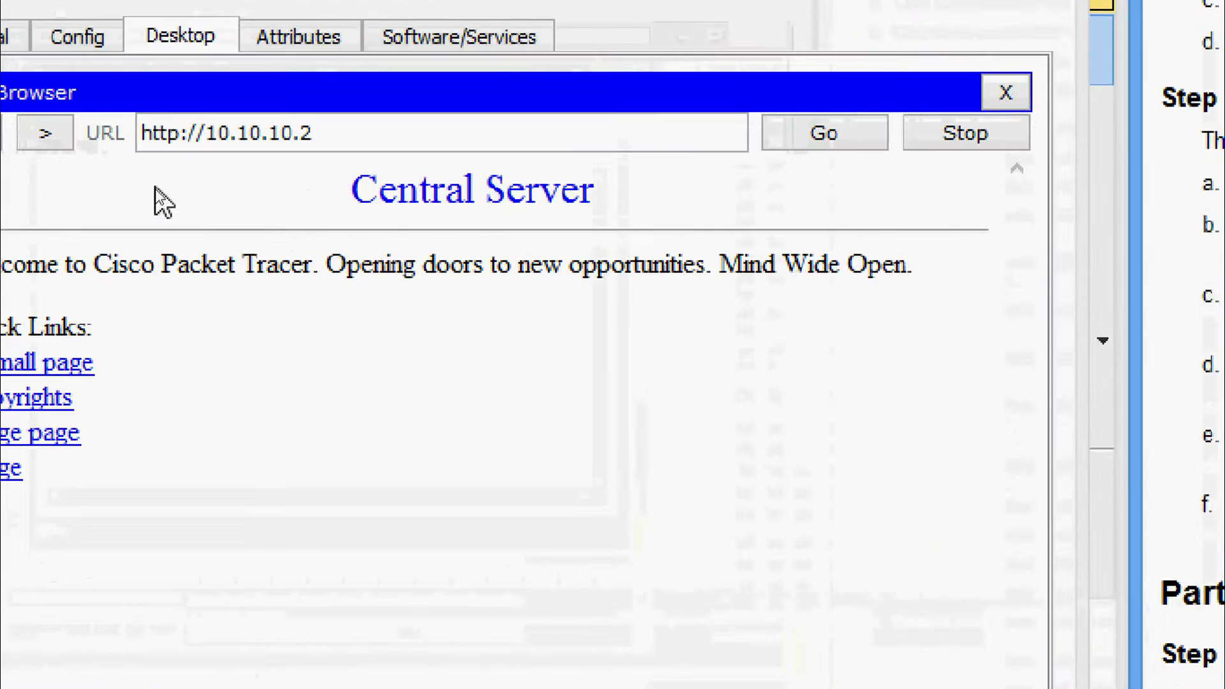
left_click_drag(459, 136, 240, 147)
right_click(301, 137)
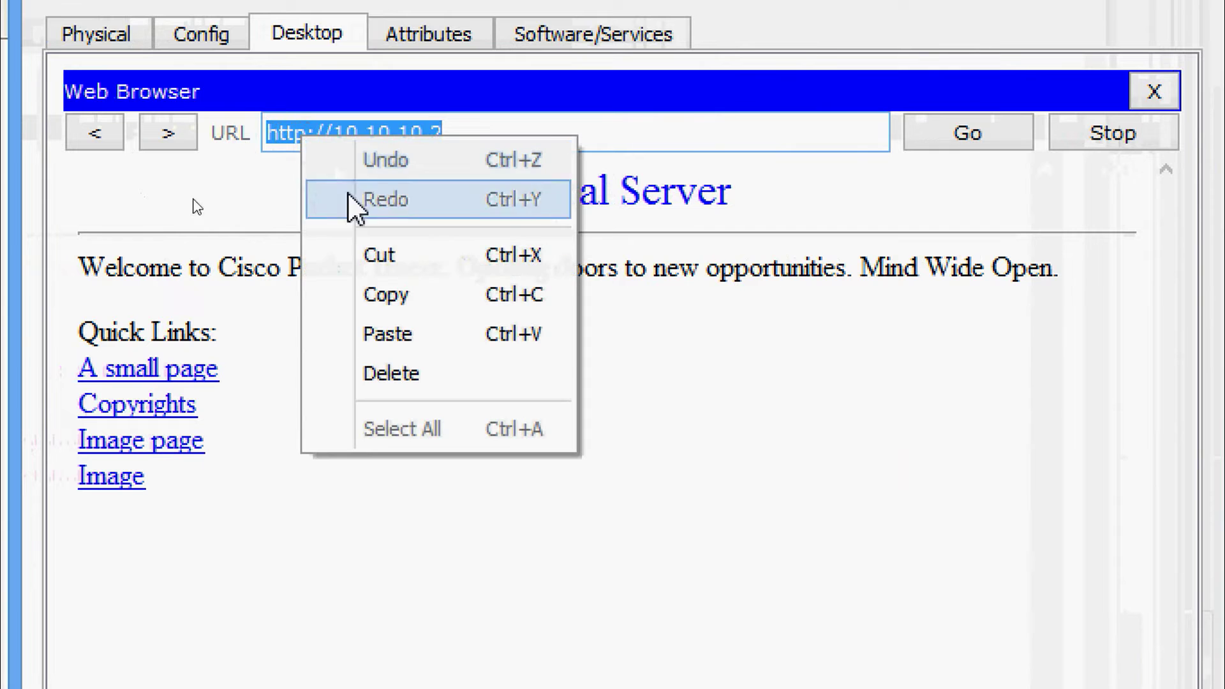
left_click(377, 332)
left_click(961, 143)
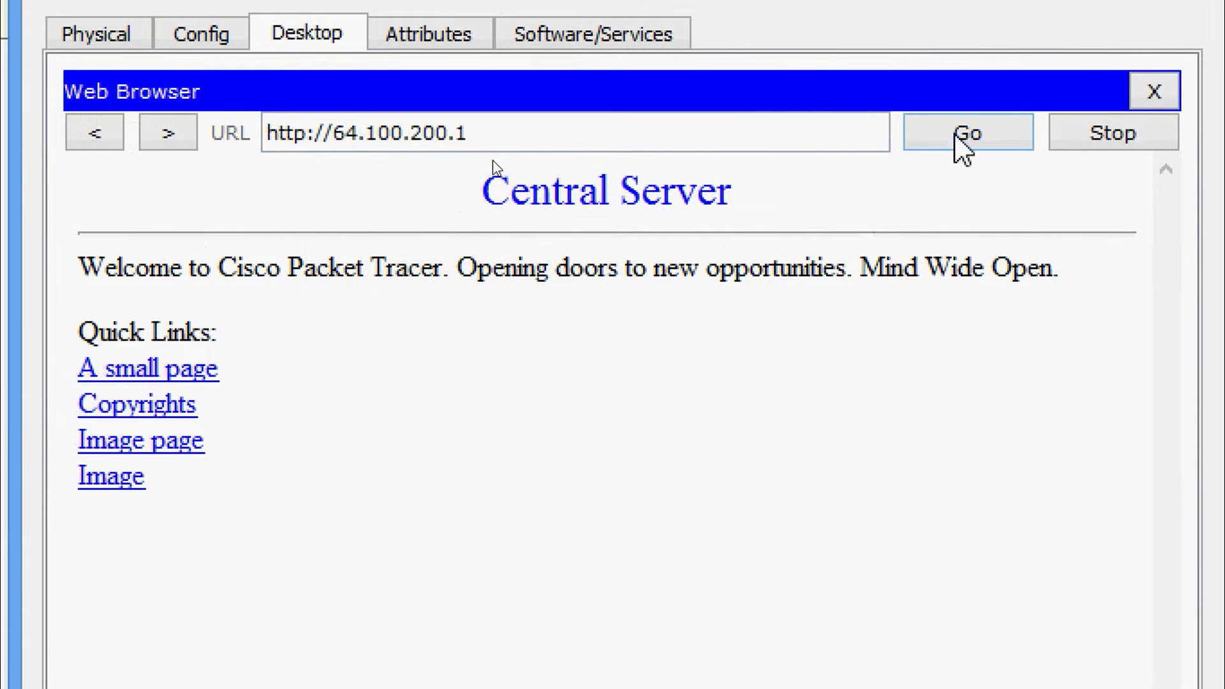
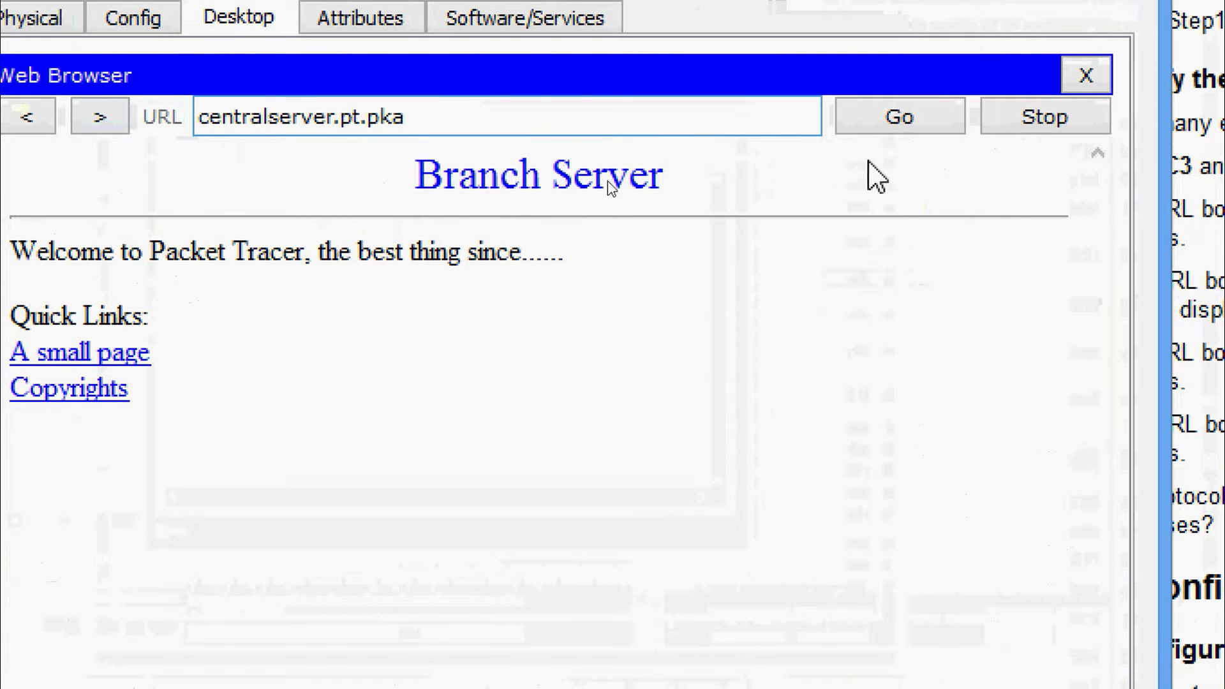
left_click(900, 118)
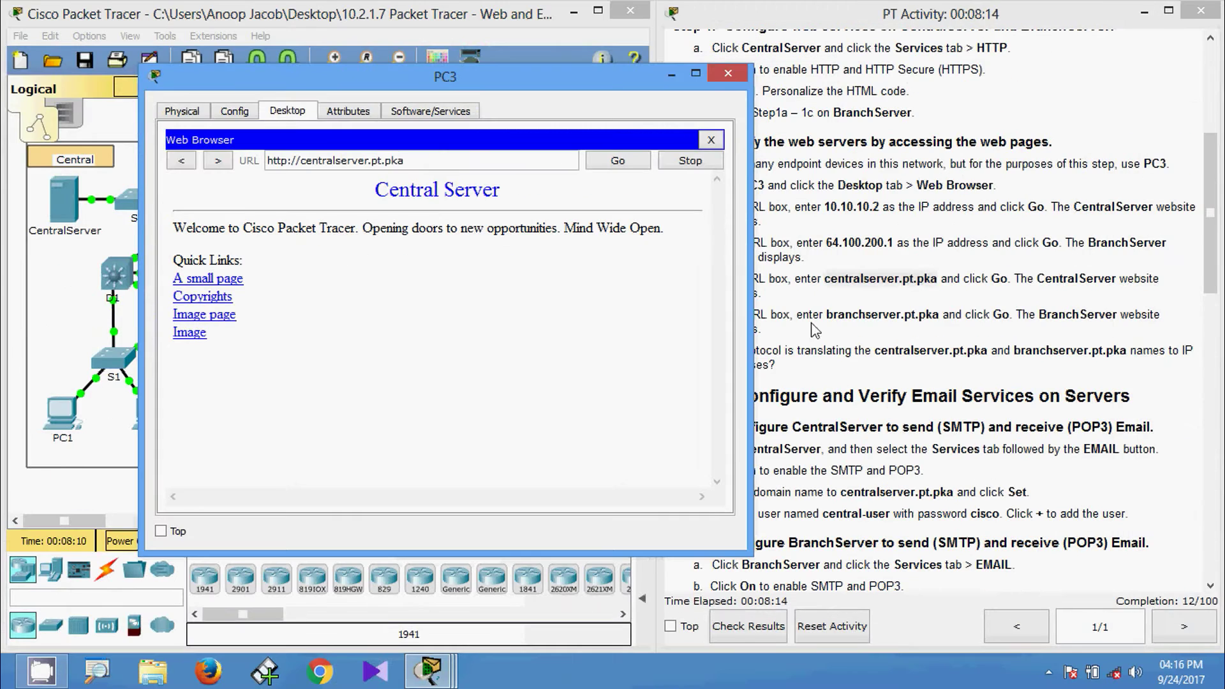
left_click_drag(611, 95, 525, 110)
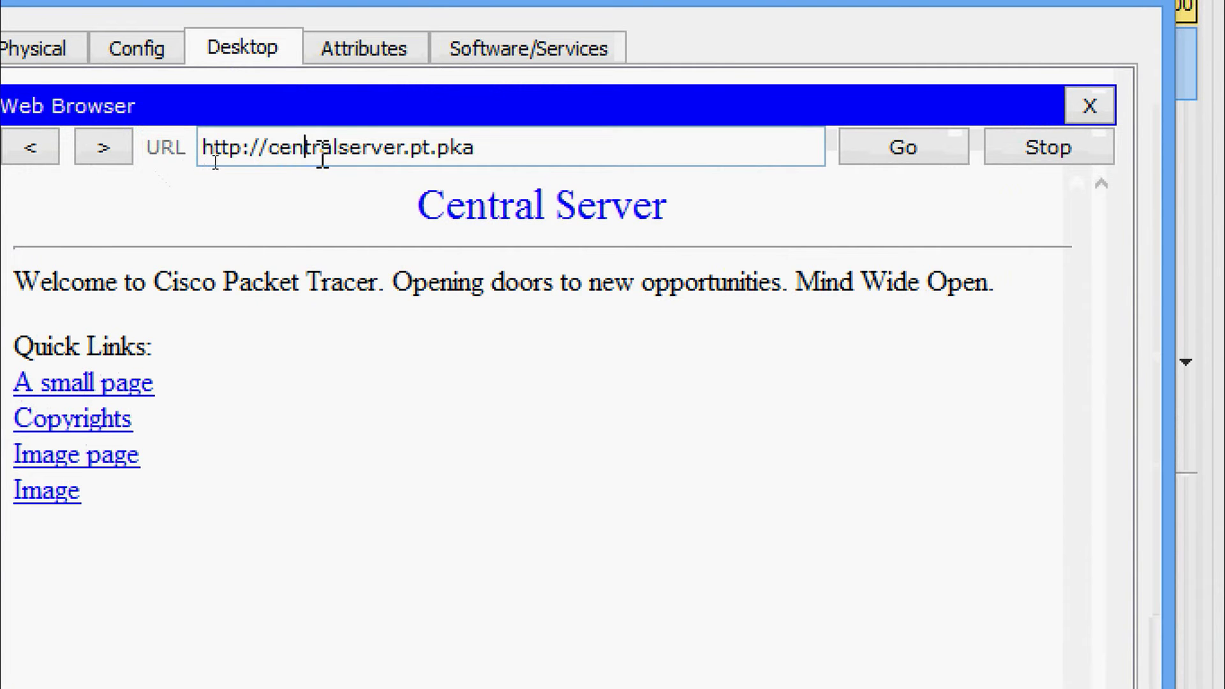
left_click_drag(340, 152, 273, 162)
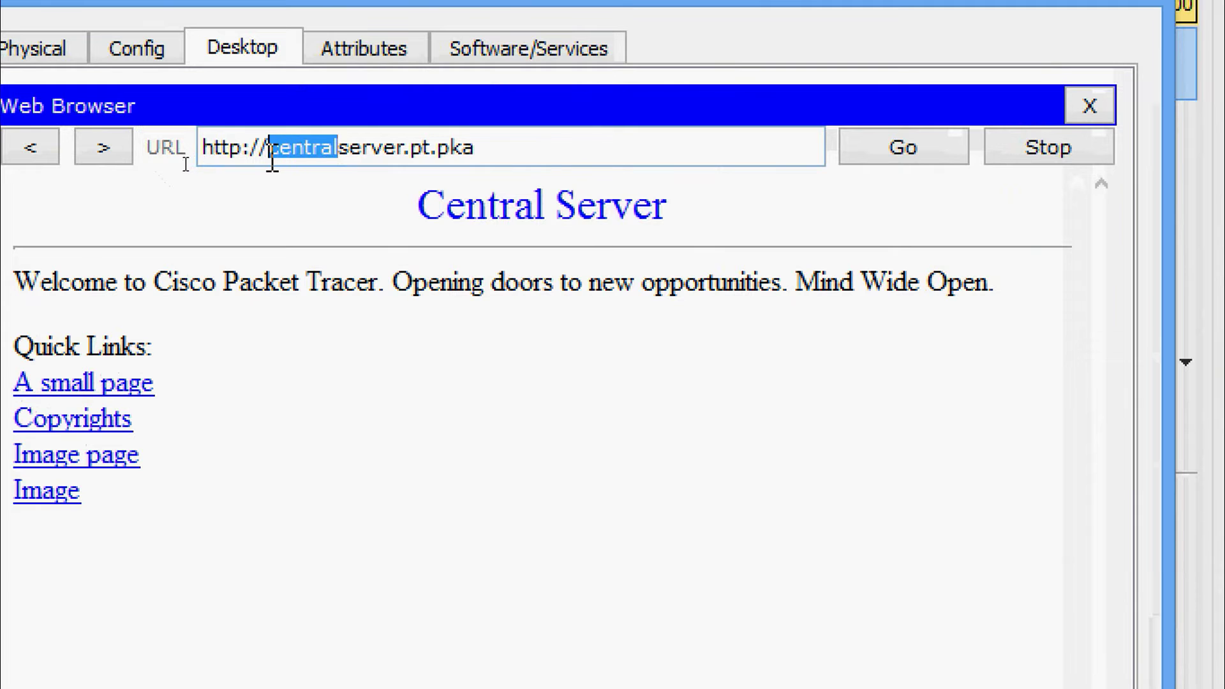
type("brnach")
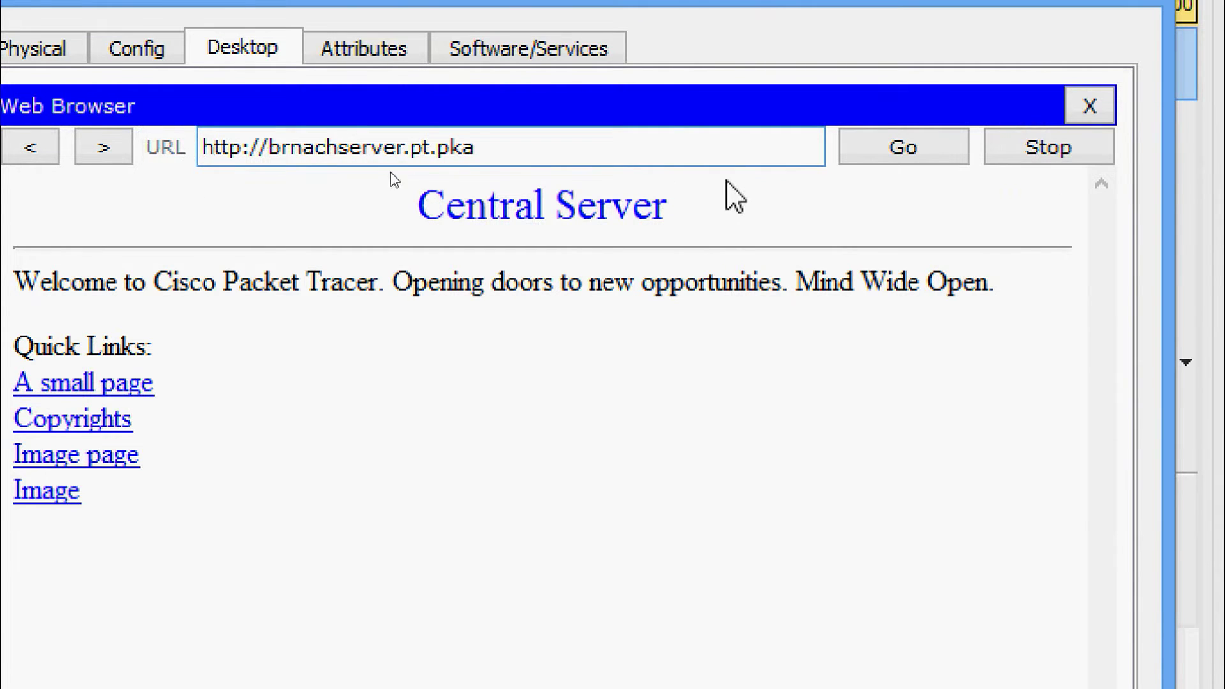
key("BackSpace")
key("BackSpace")
key("BackSpace")
key("BackSpace")
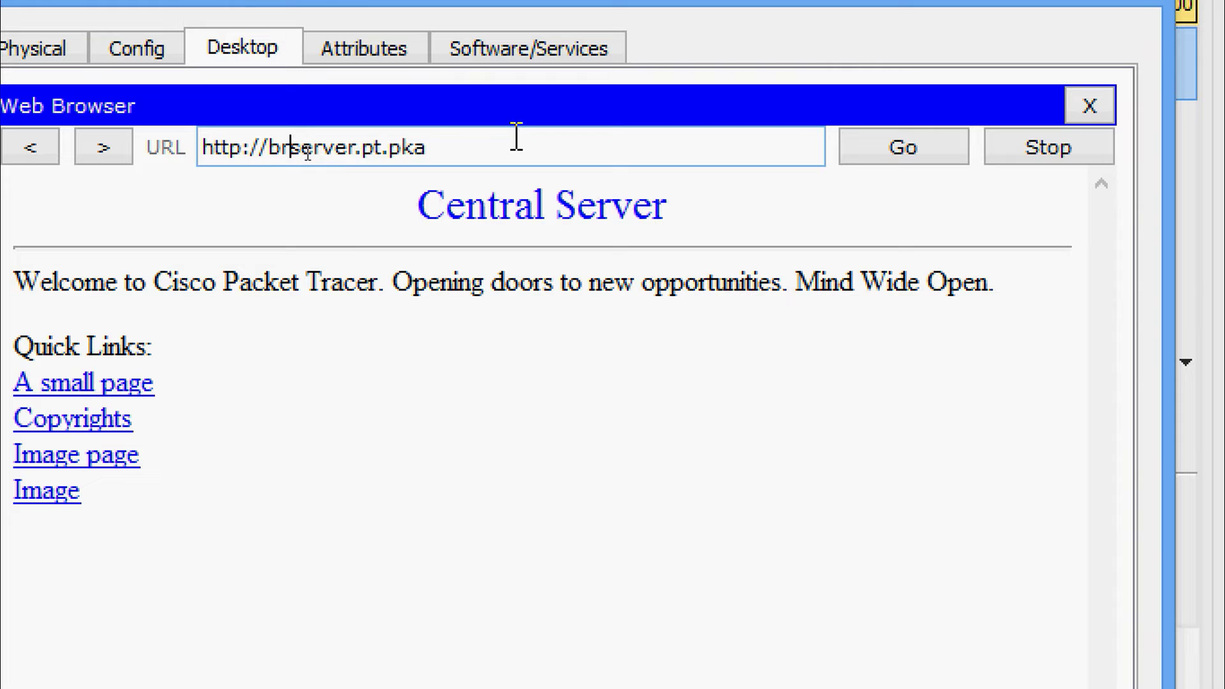
type("anch")
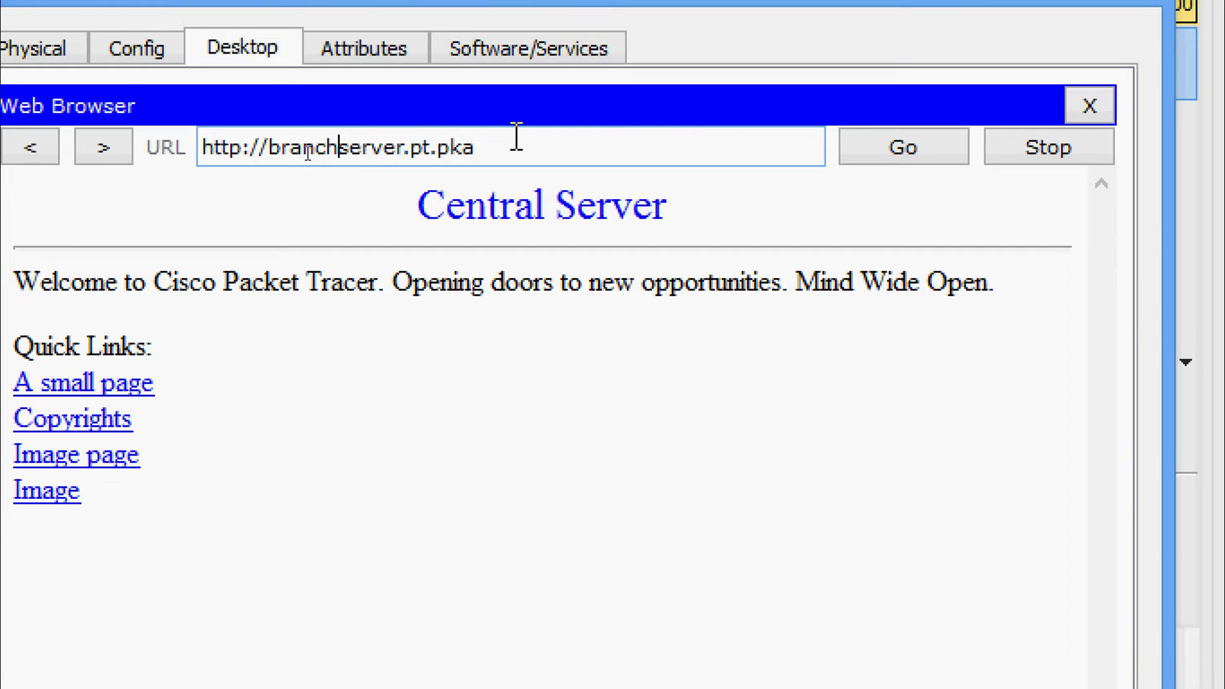
left_click(853, 157)
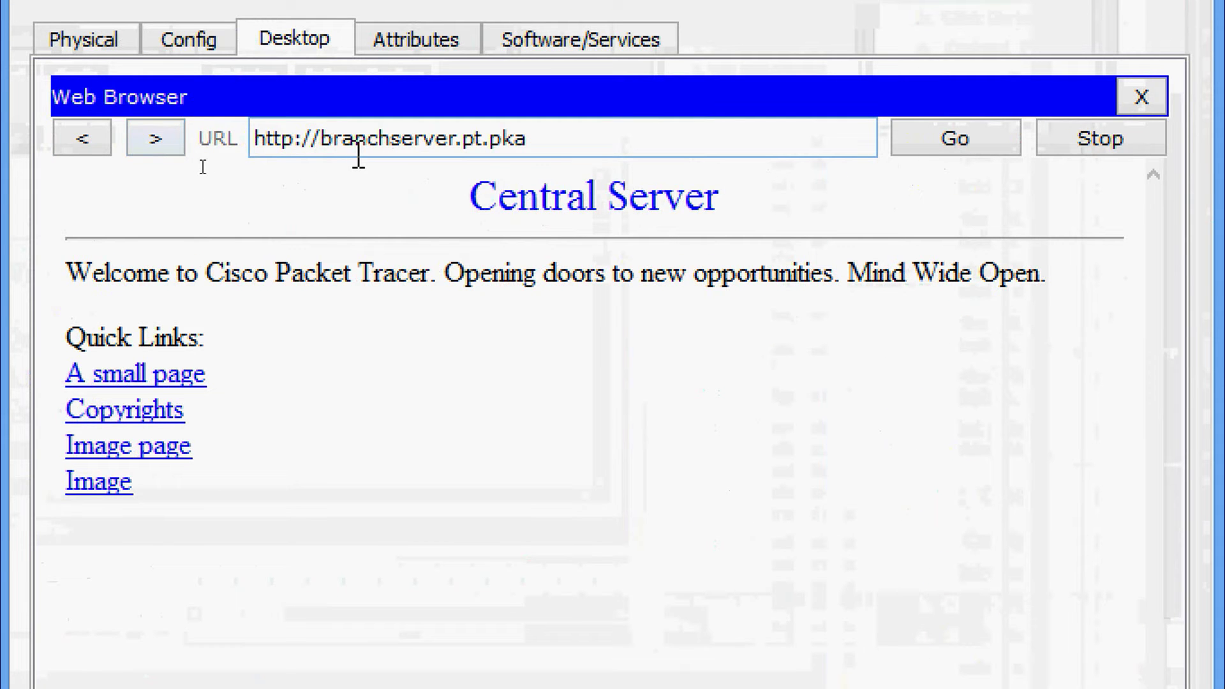
Step: Load the Branch Server page at branchserver.pt.pka in PC3's browser
key("Return")
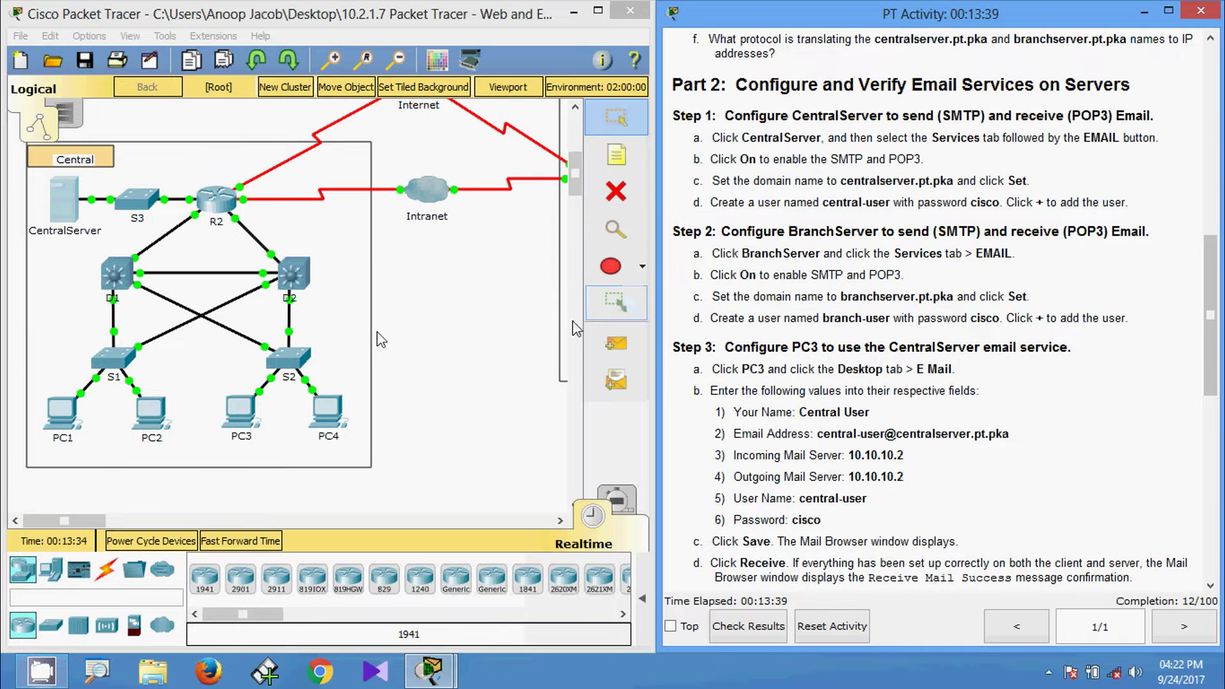
Step: Turn on CentralServer's SMTP and POP3 email services and apply the domain centralserver.pt.pka
left_click(70, 208)
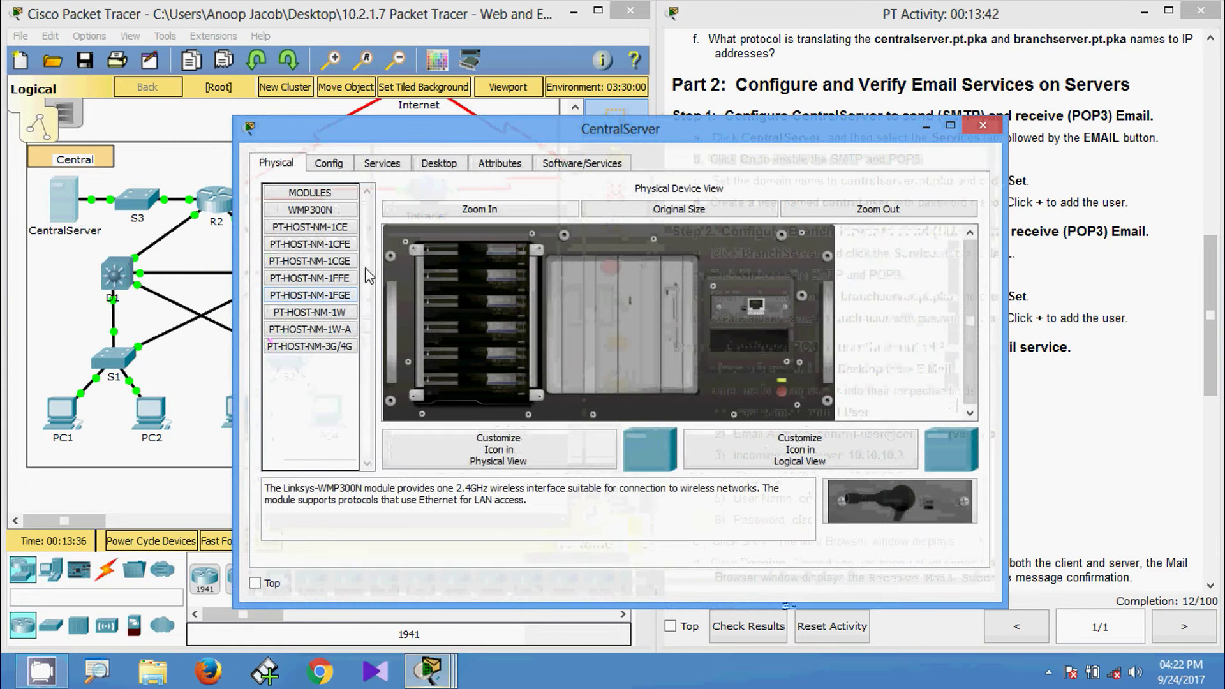
left_click(386, 165)
left_click_drag(412, 138, 464, 104)
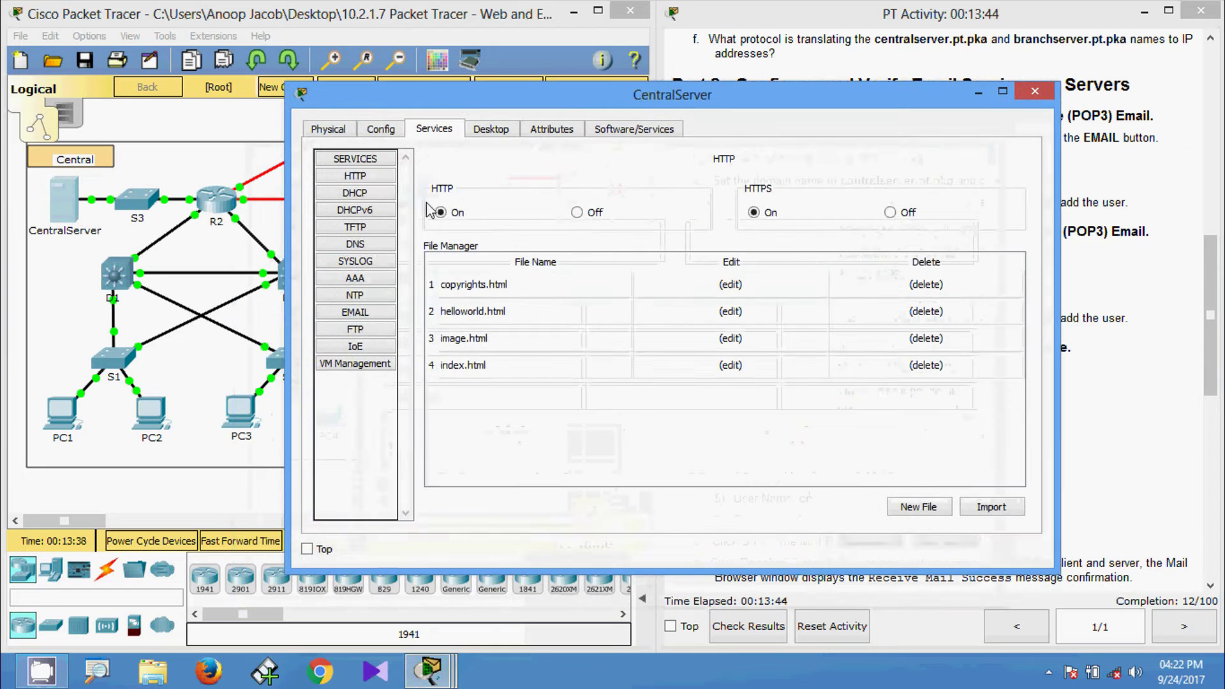
left_click(364, 315)
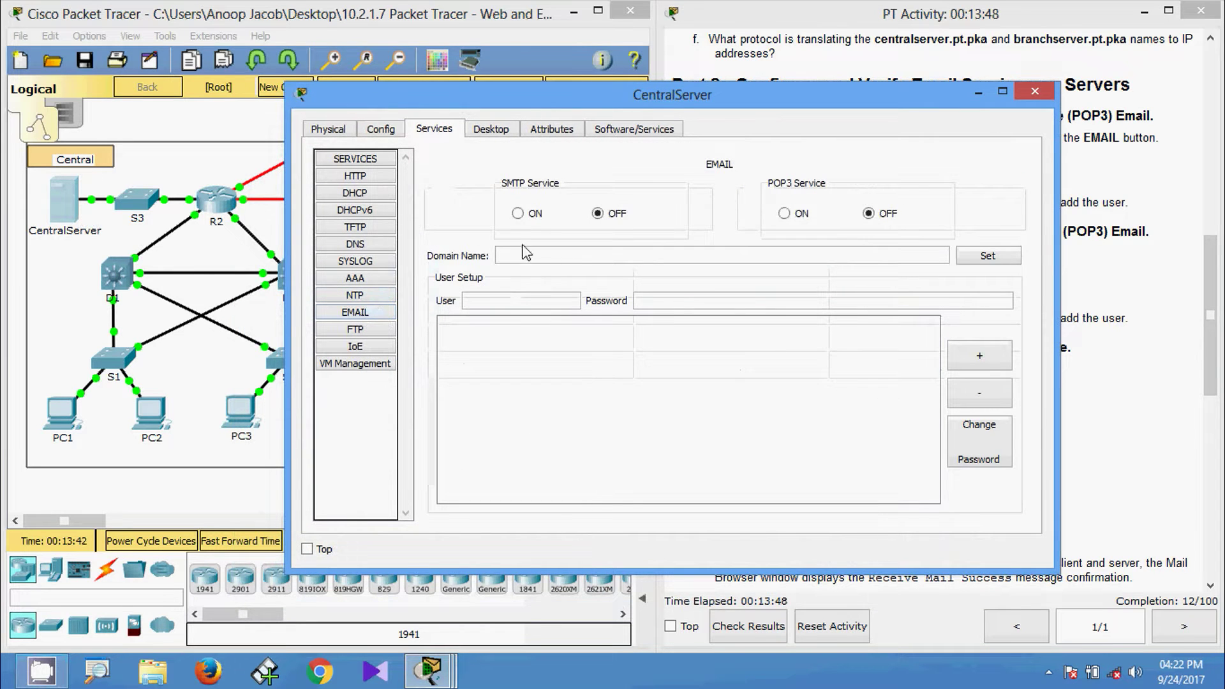
left_click(517, 213)
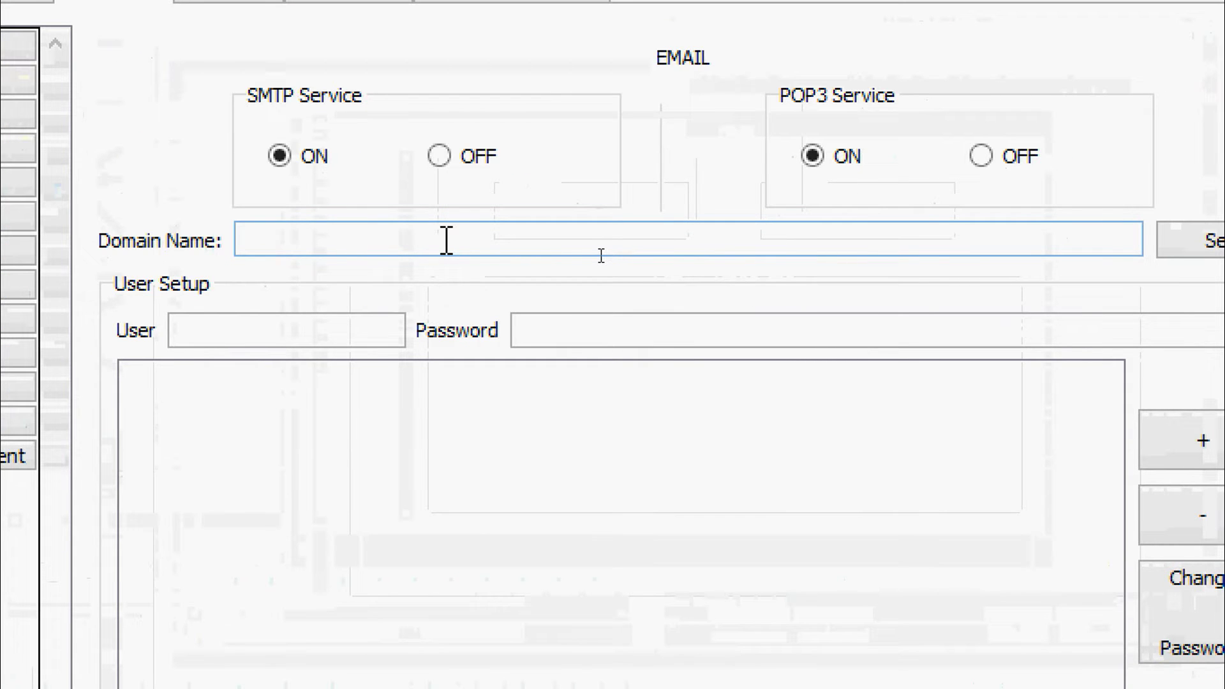
type("centralserver.pt.pka")
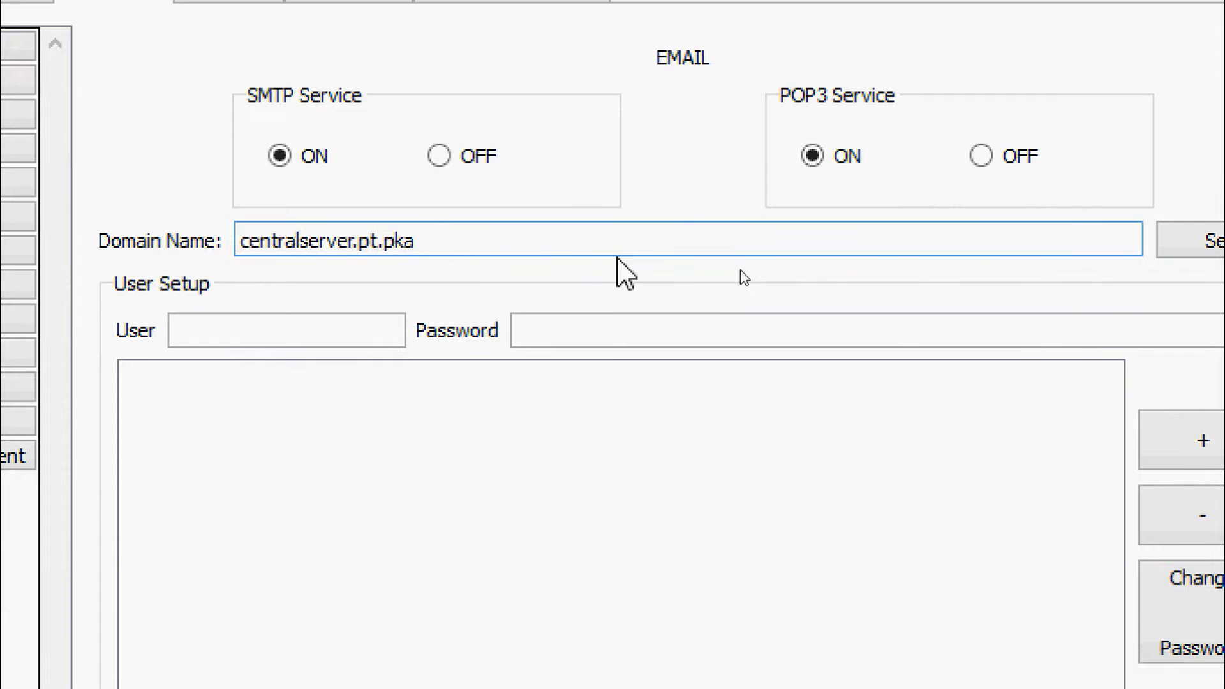
left_click(1085, 248)
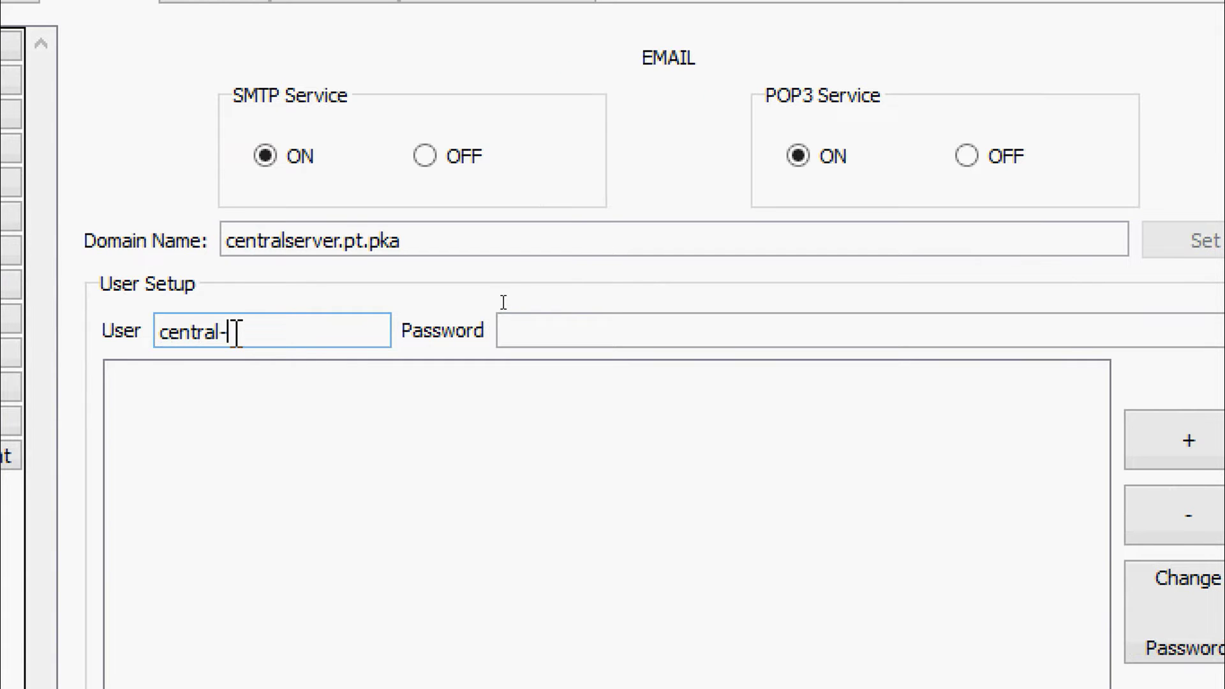
Step: Add the mail account central-user with its password to CentralServer
type("central-user")
key("Tab")
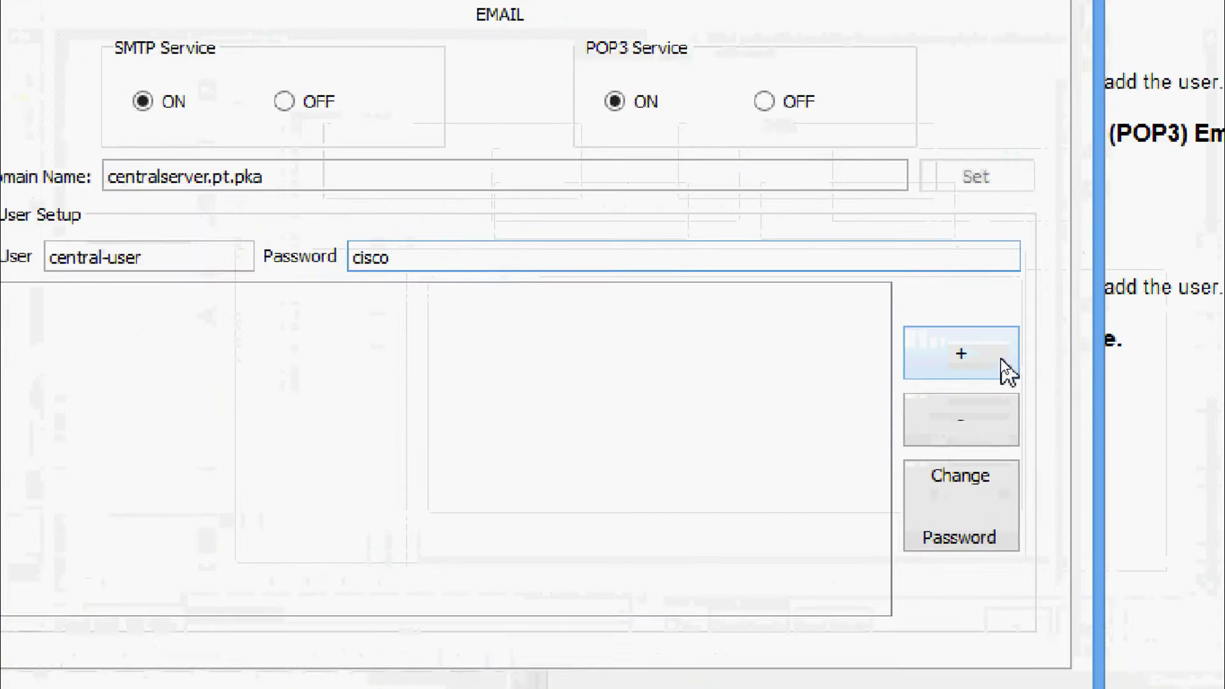
left_click(988, 360)
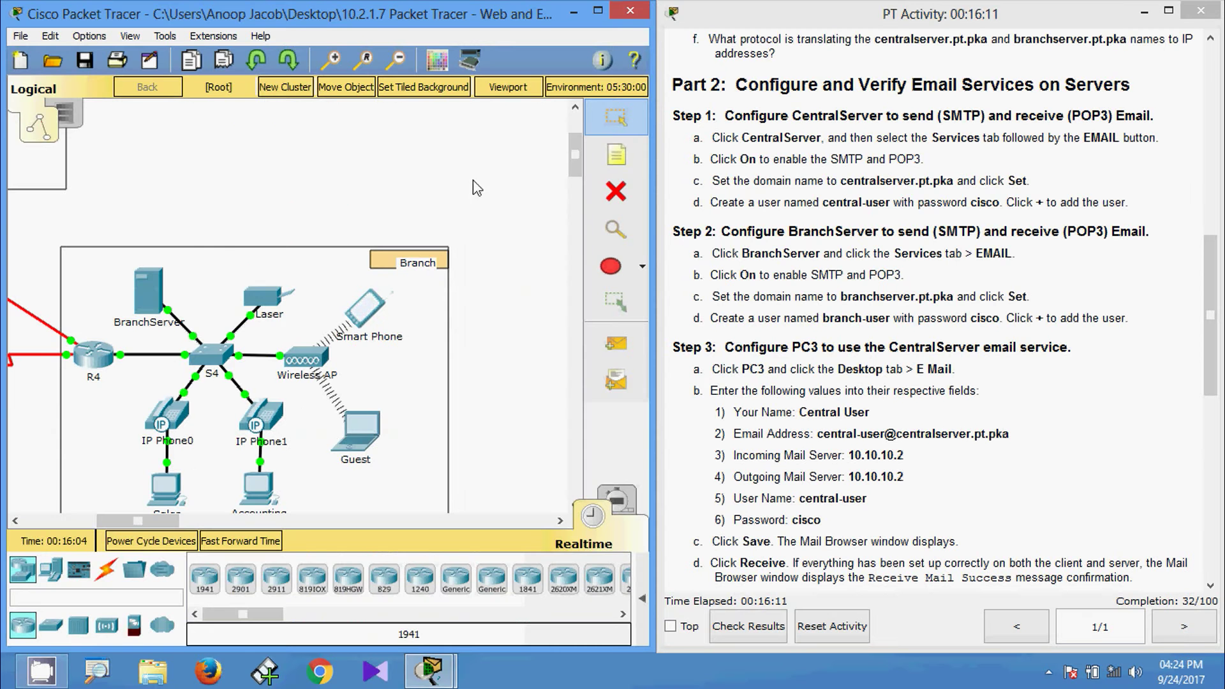
Step: In BranchServer's EMAIL service, apply domain branchserver.pk.pka and add account branch-user with its password
left_click(149, 293)
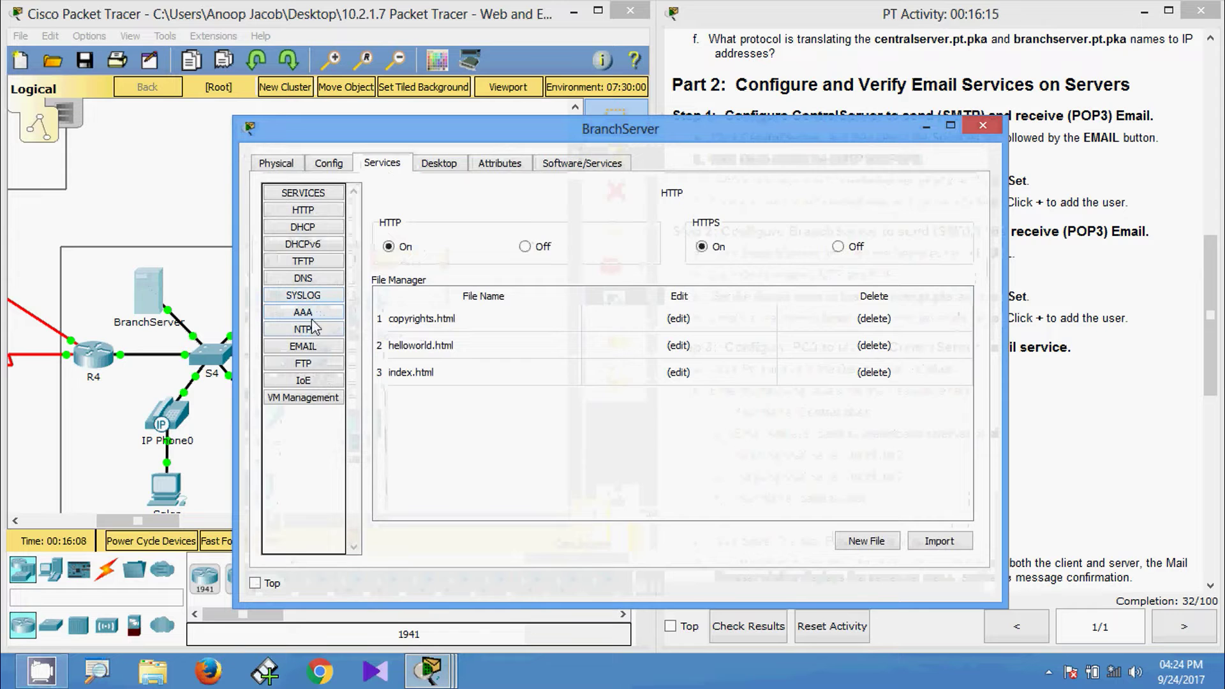
left_click(303, 347)
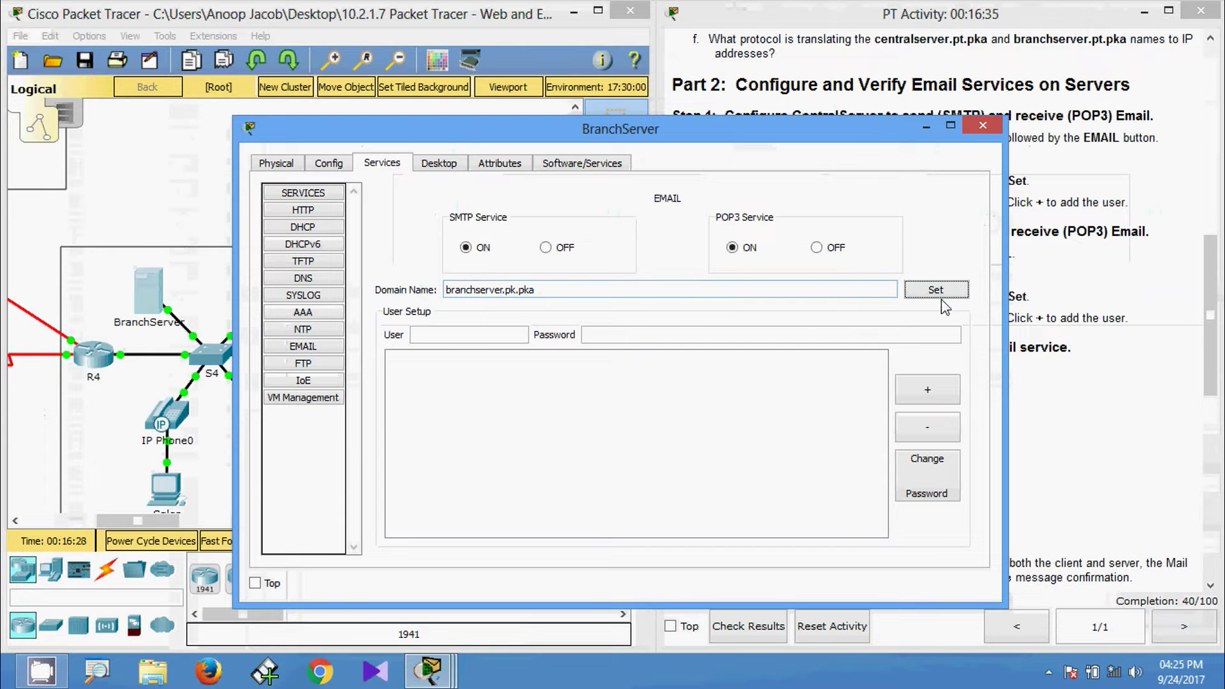
left_click(941, 295)
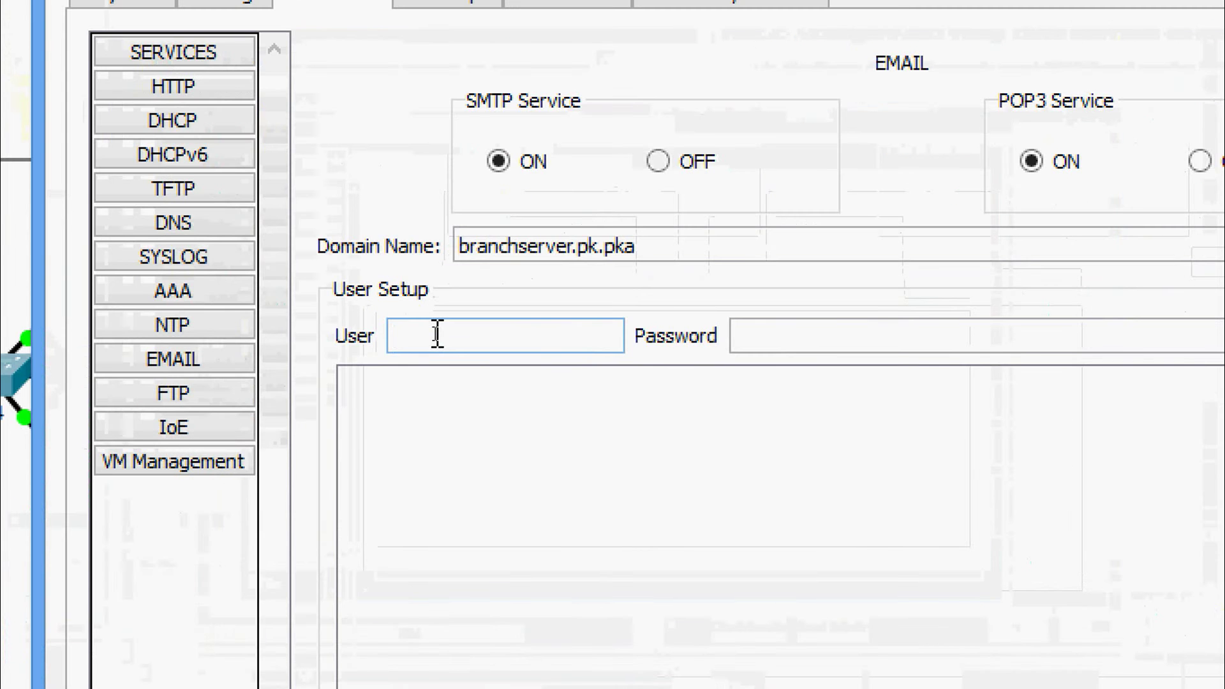
type("branch-user")
key("Tab")
type("ci")
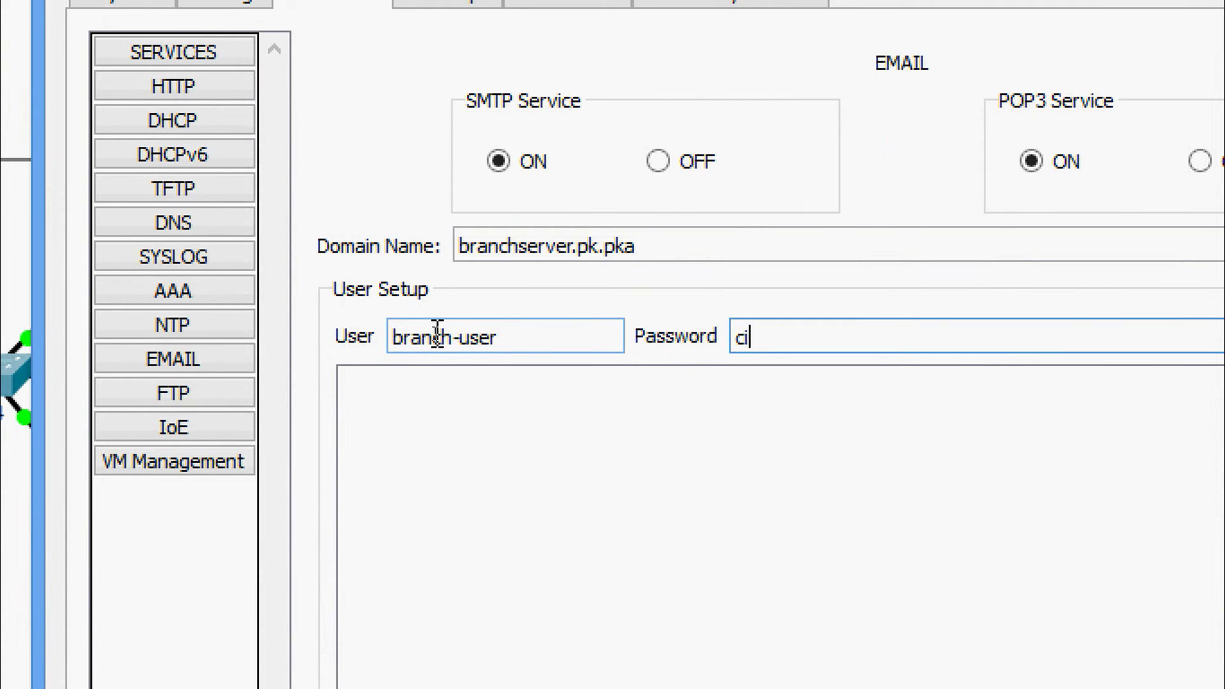
type("sco")
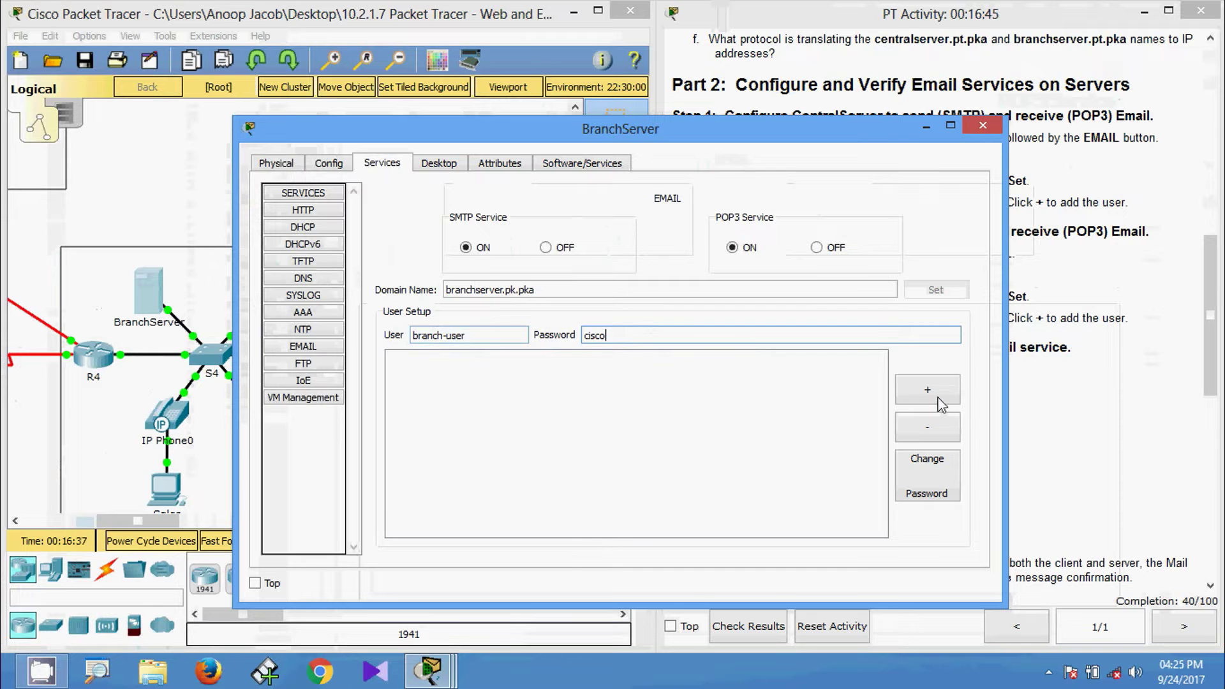
left_click(941, 404)
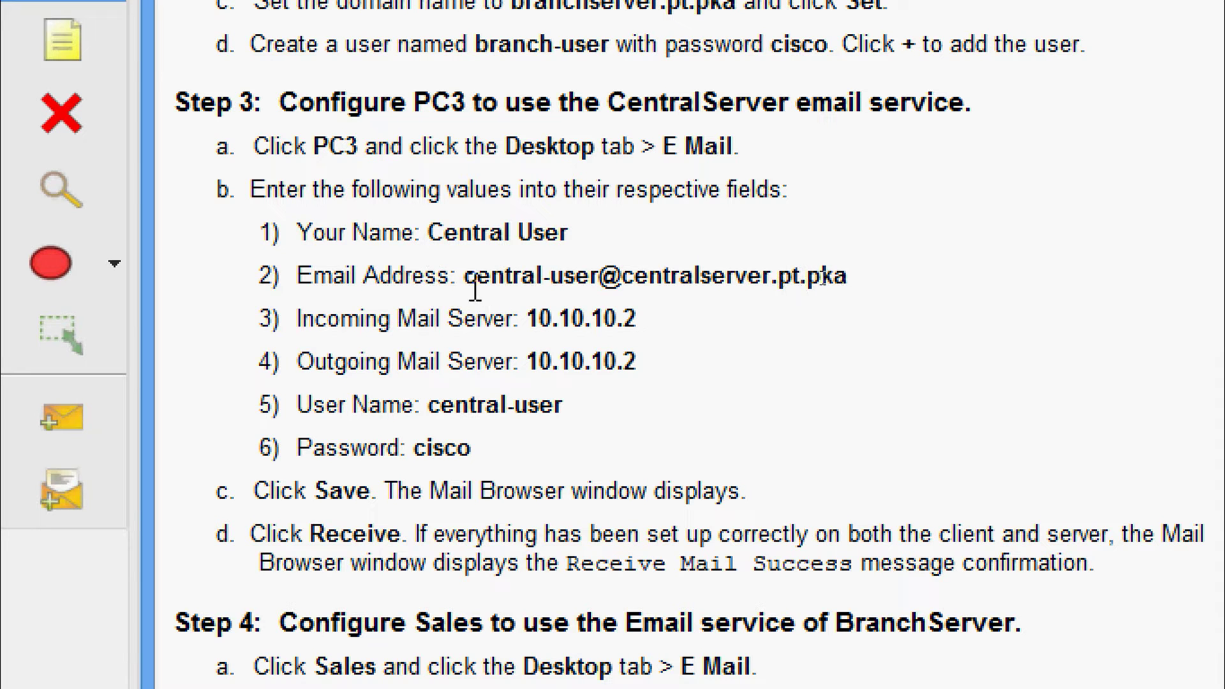
Step: Highlight the central-user email address in the Step 3 instructions
left_click_drag(465, 281, 849, 284)
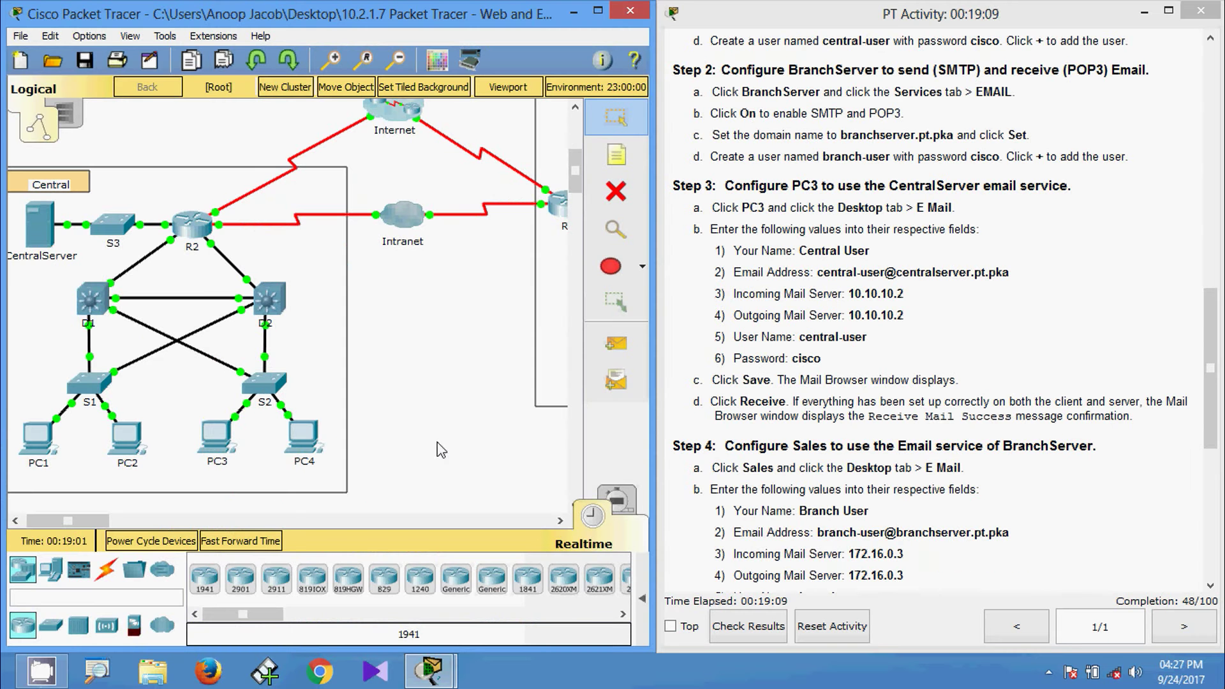
Step: Open the Email application on PC3's Desktop
left_click(233, 443)
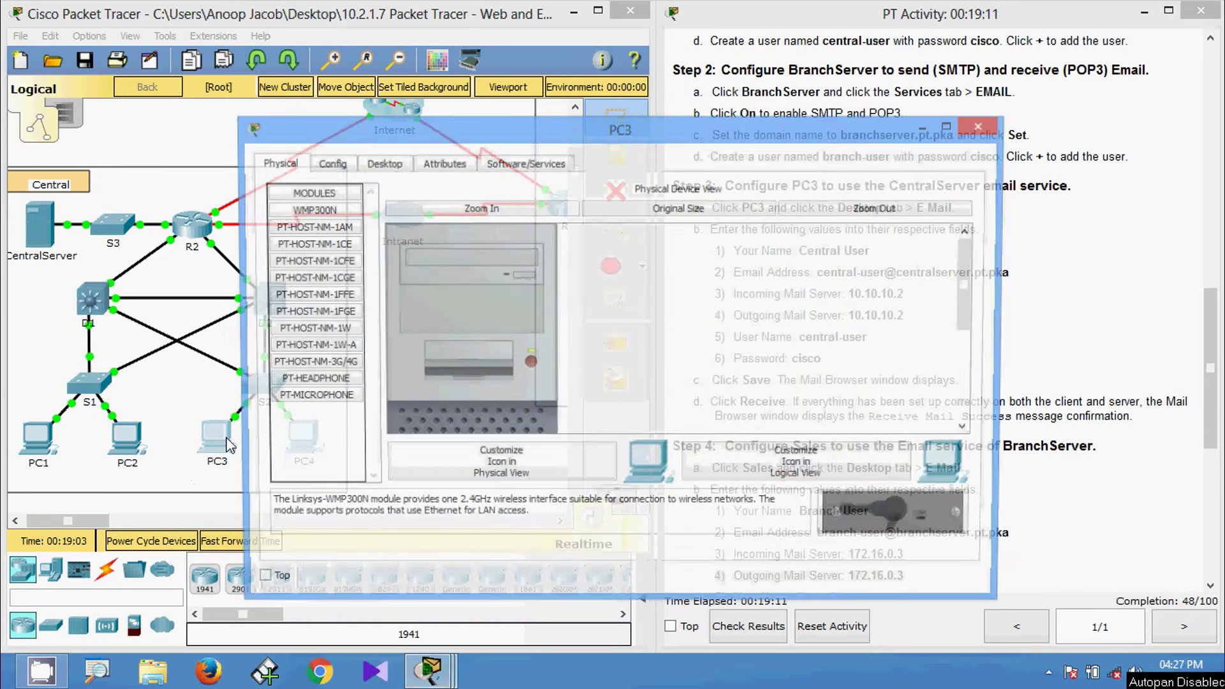
left_click(383, 163)
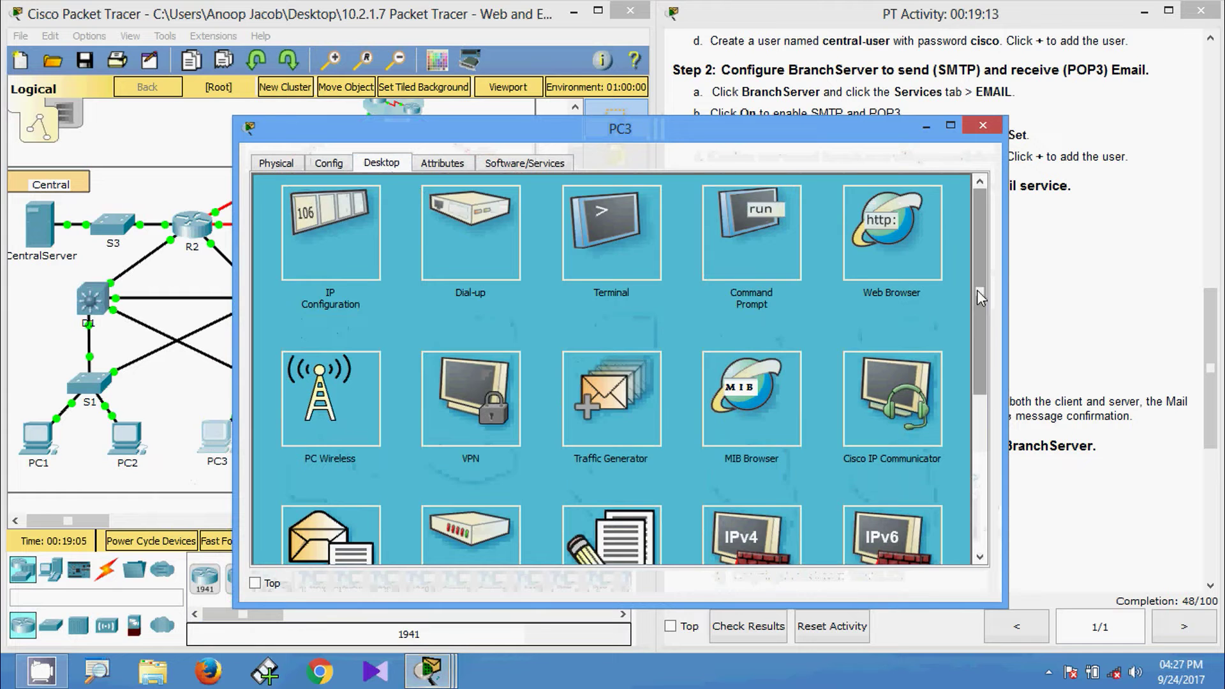
left_click_drag(978, 290, 983, 345)
left_click(335, 460)
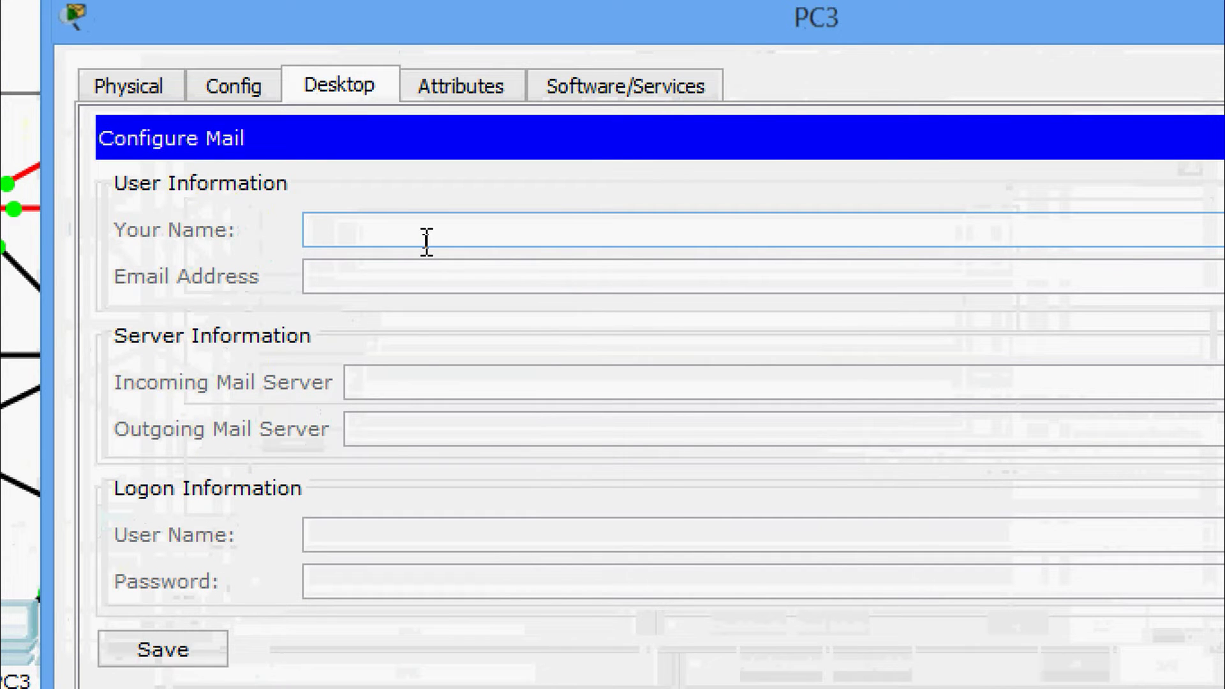
Step: Save PC3's mail settings for central-user with 10.10.10.2 as incoming and outgoing server
type("Central User")
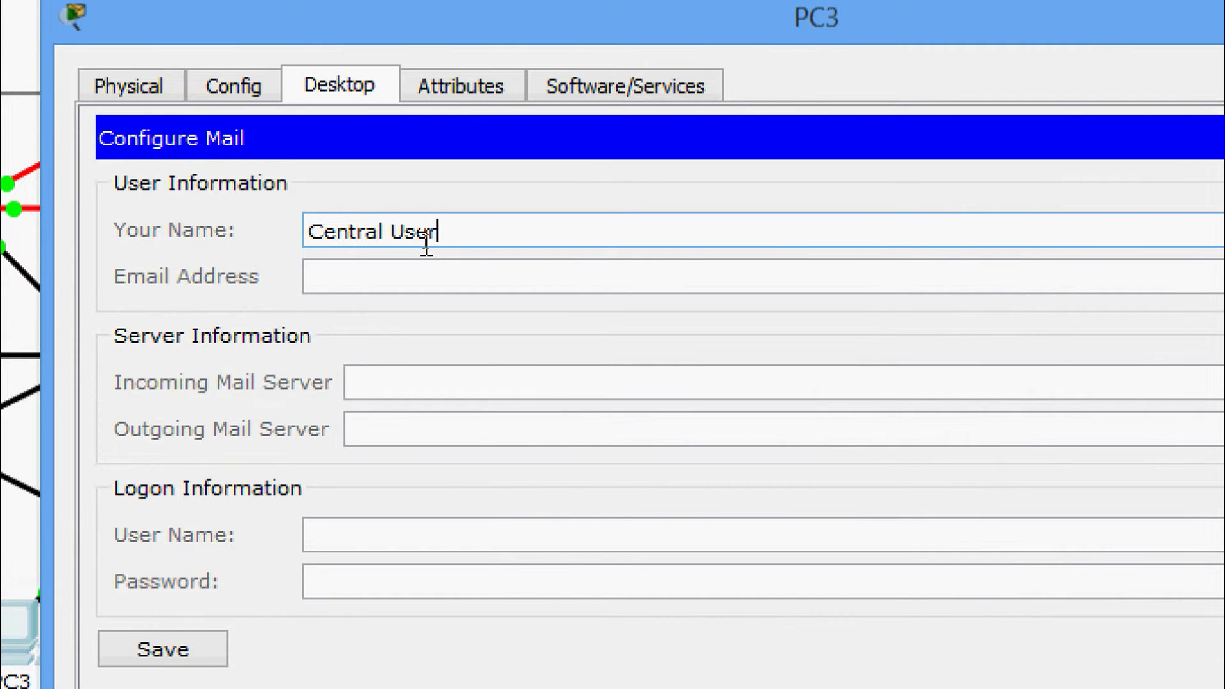
key("Tab")
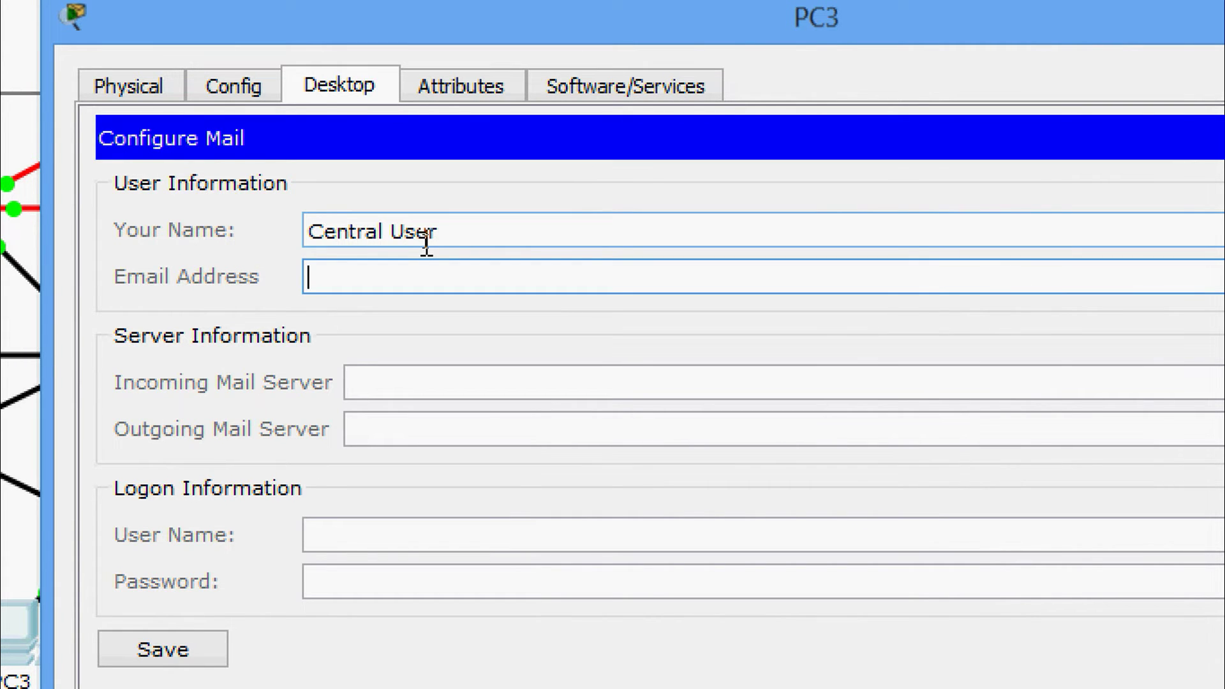
type("central-user")
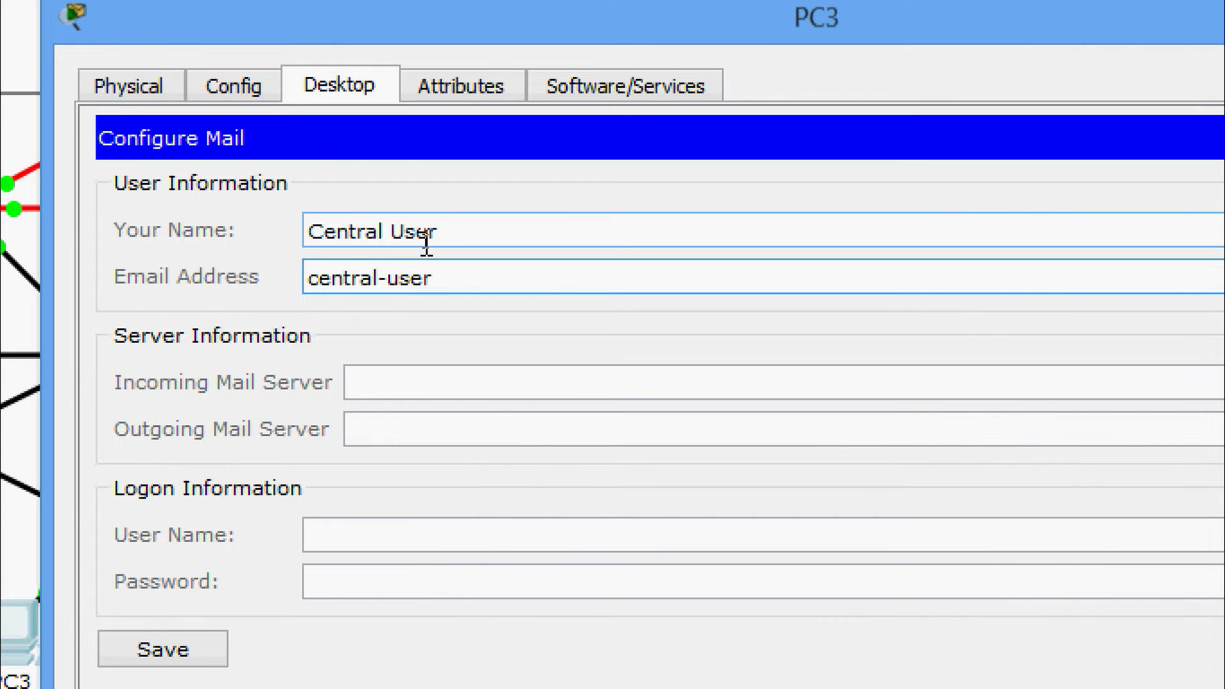
type("@central")
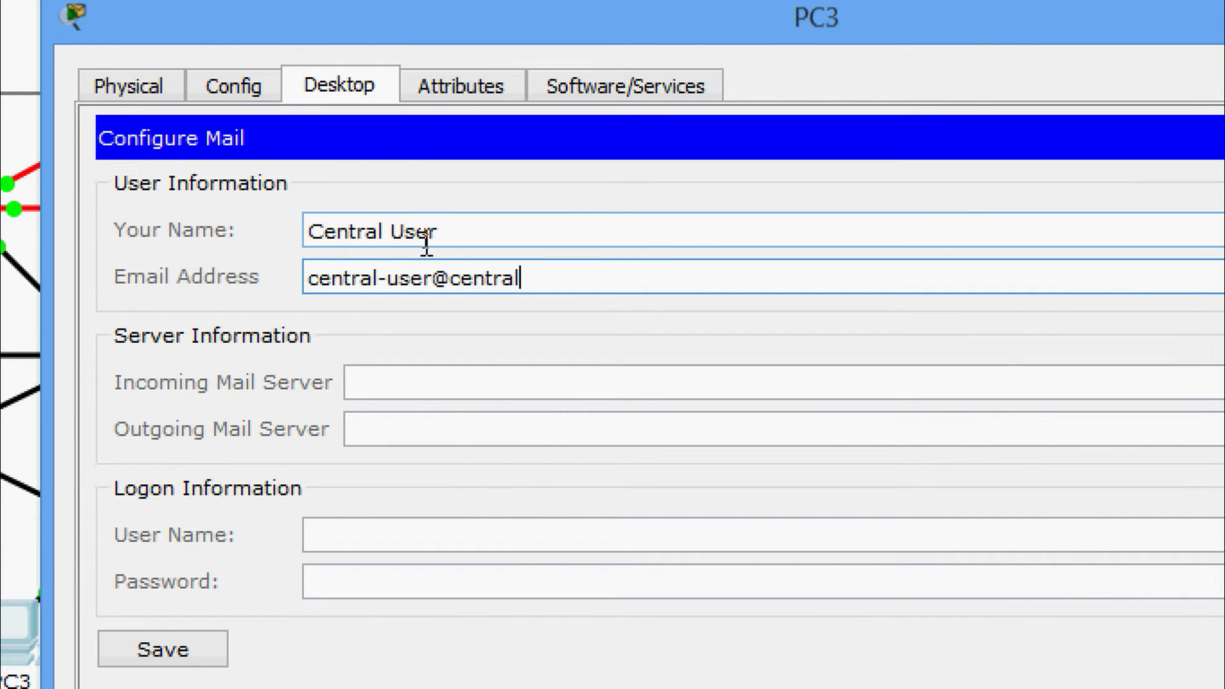
type("server.pt.pka")
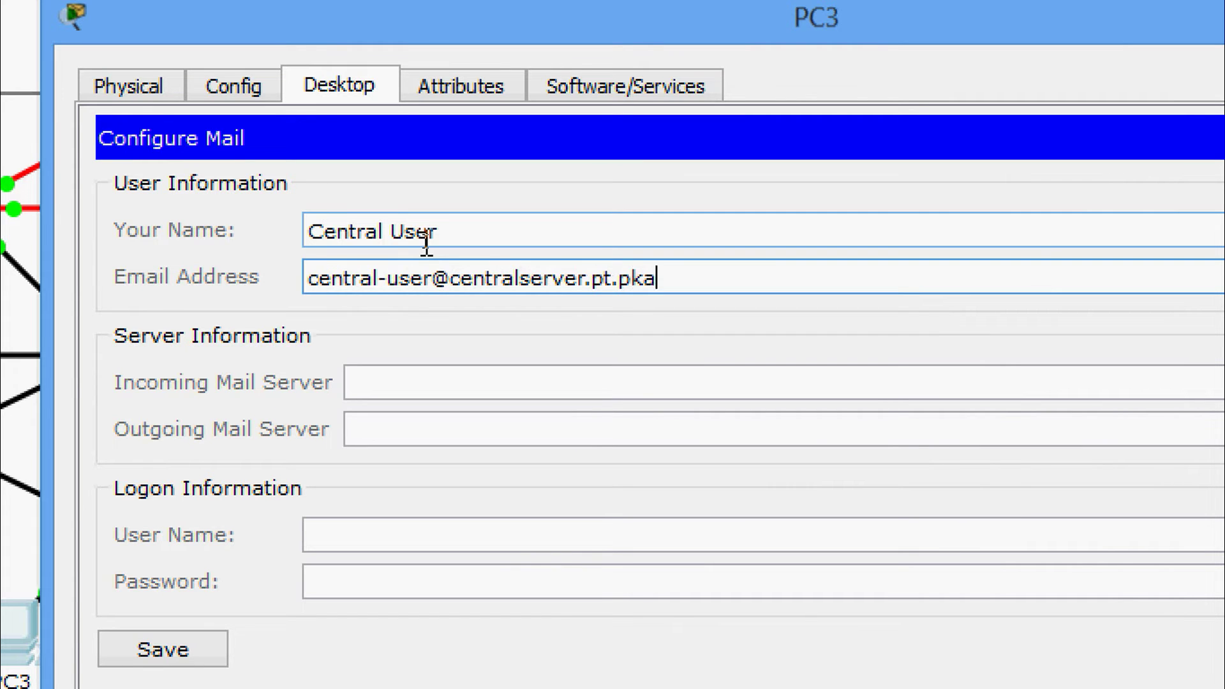
key("Tab")
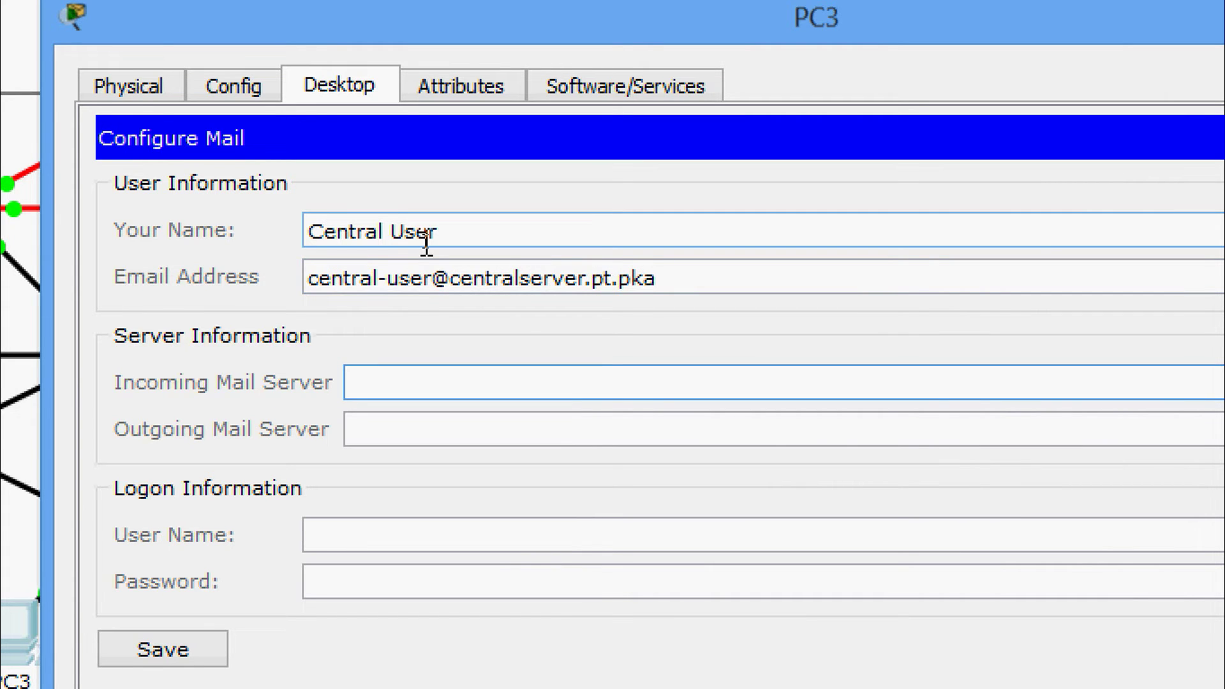
type("10.10.10.2")
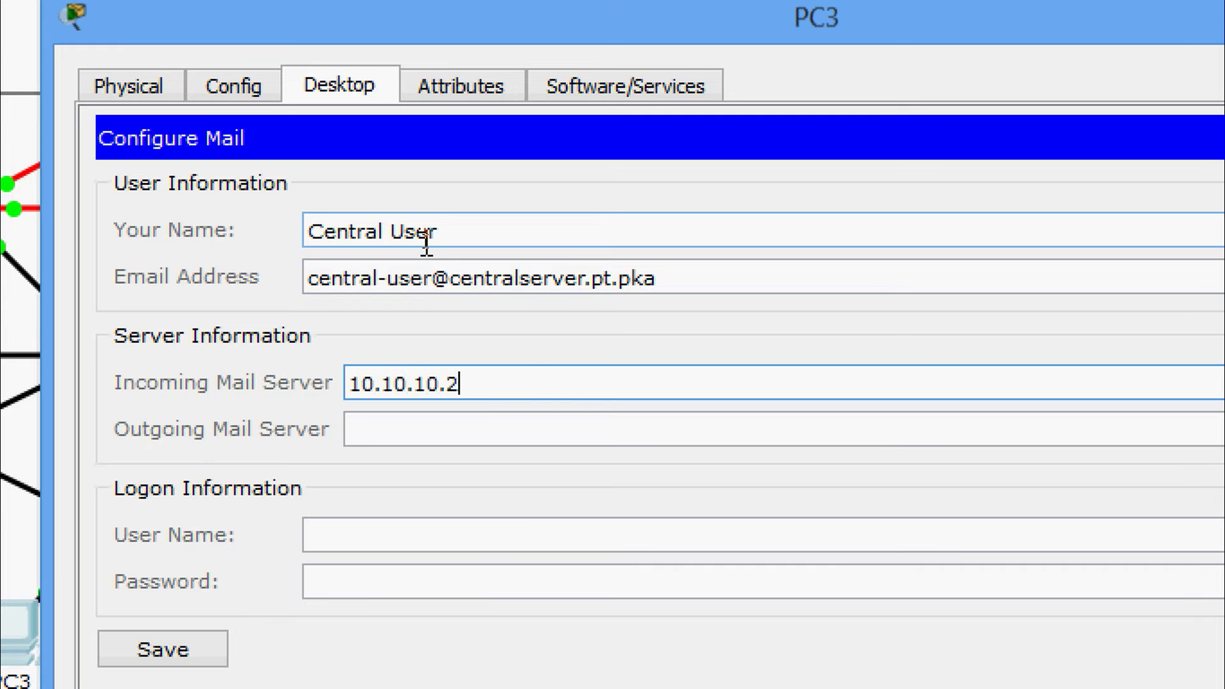
key("Tab")
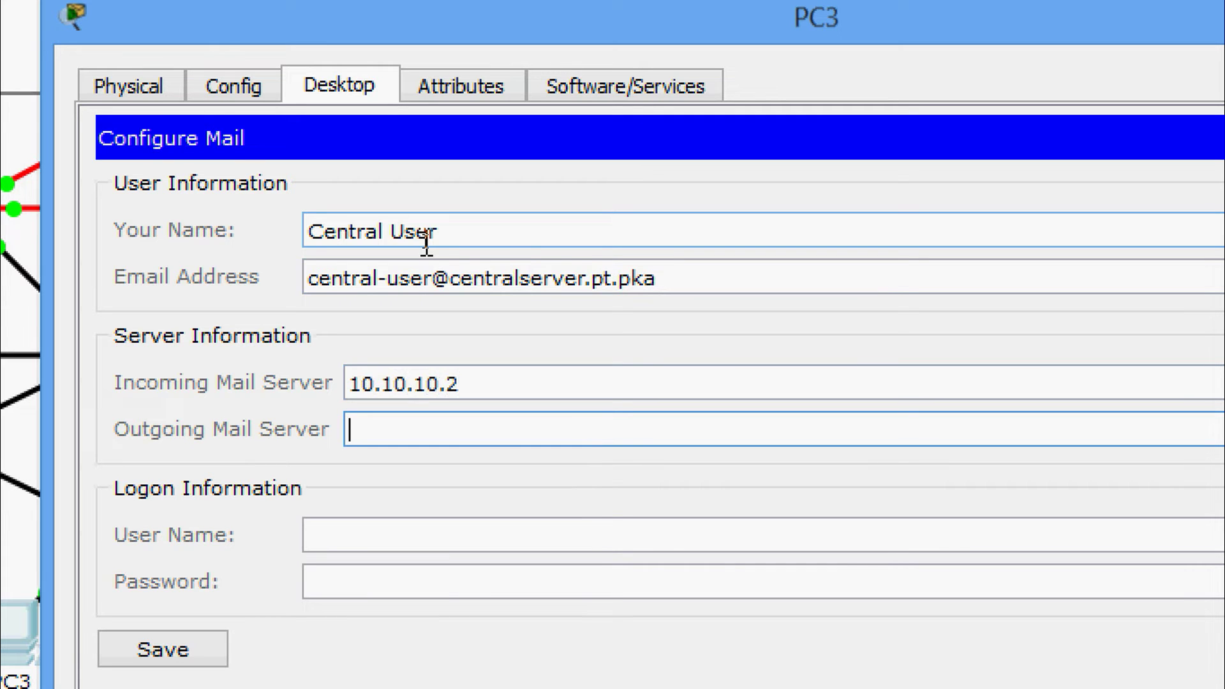
type("10.10.10.2")
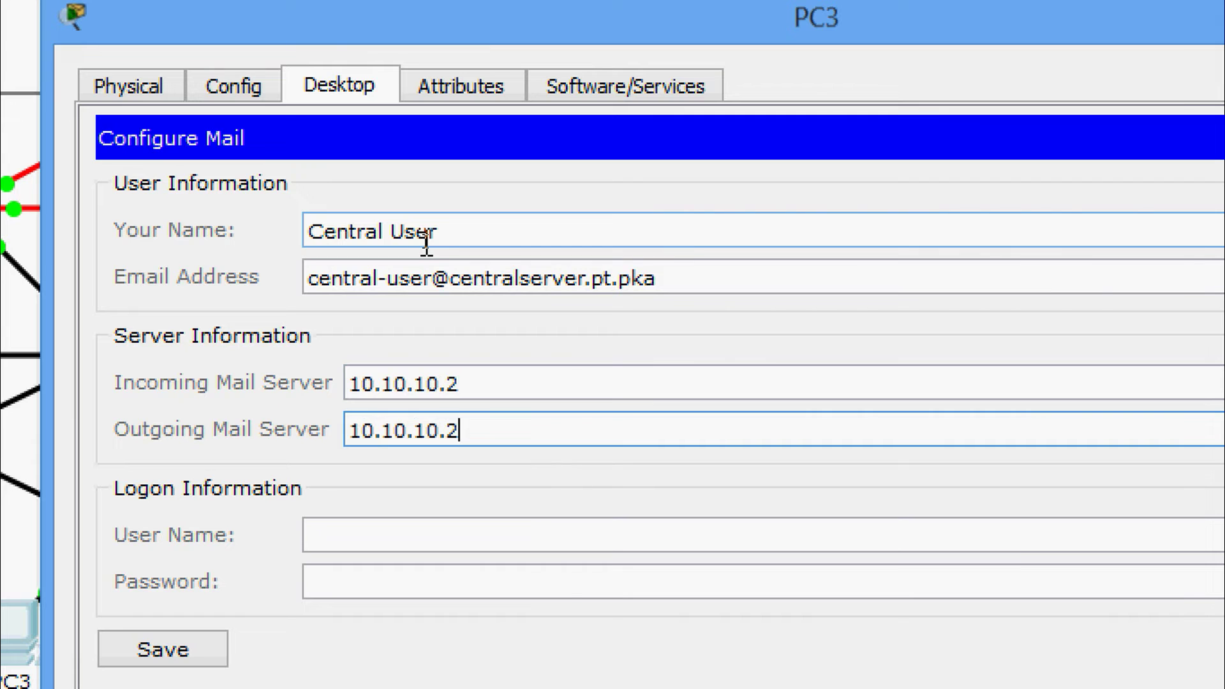
key("Tab")
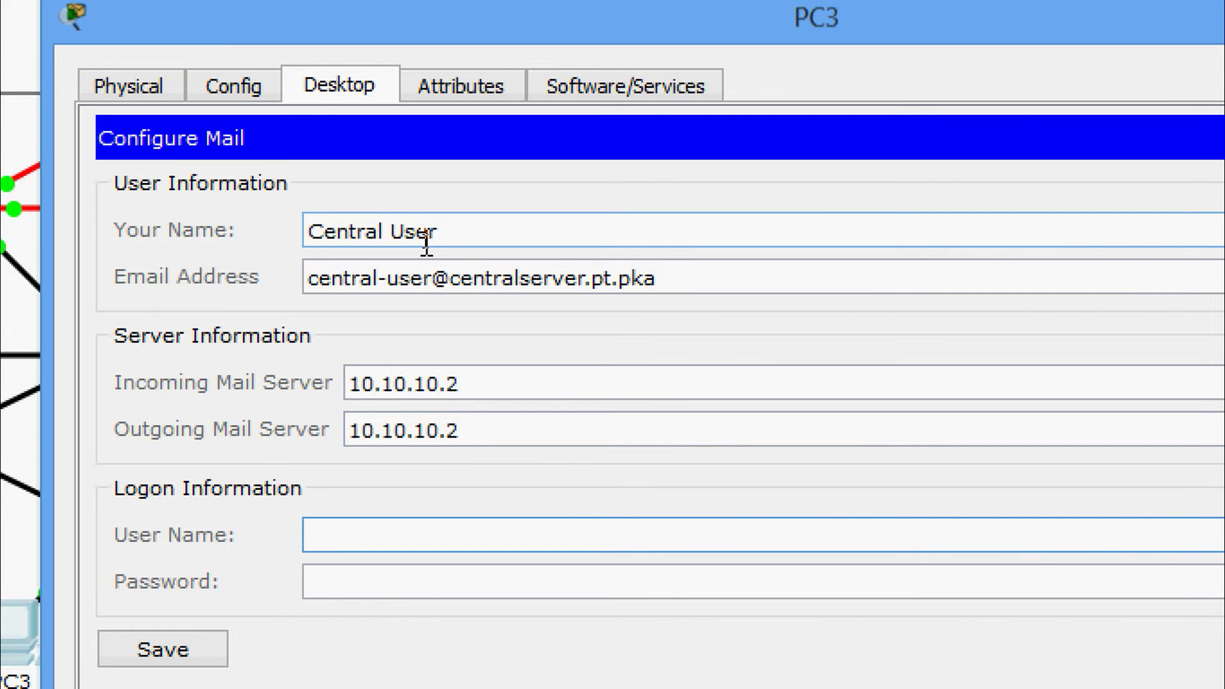
type("central-user")
key("Tab")
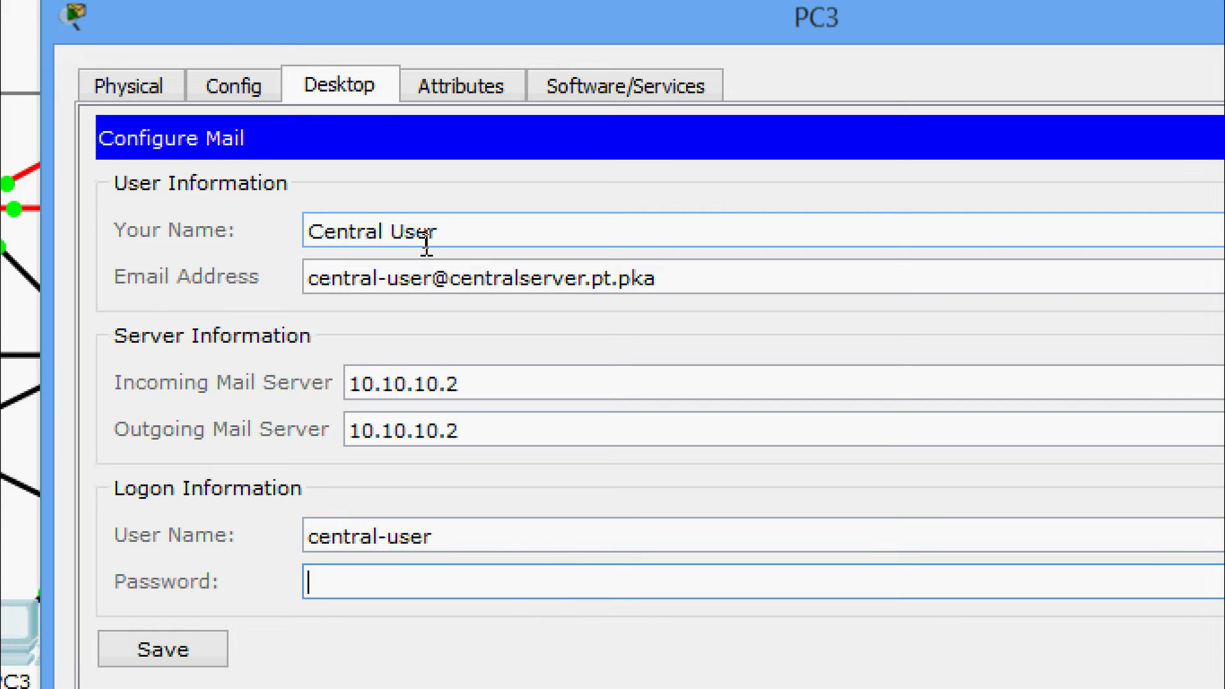
type("cis")
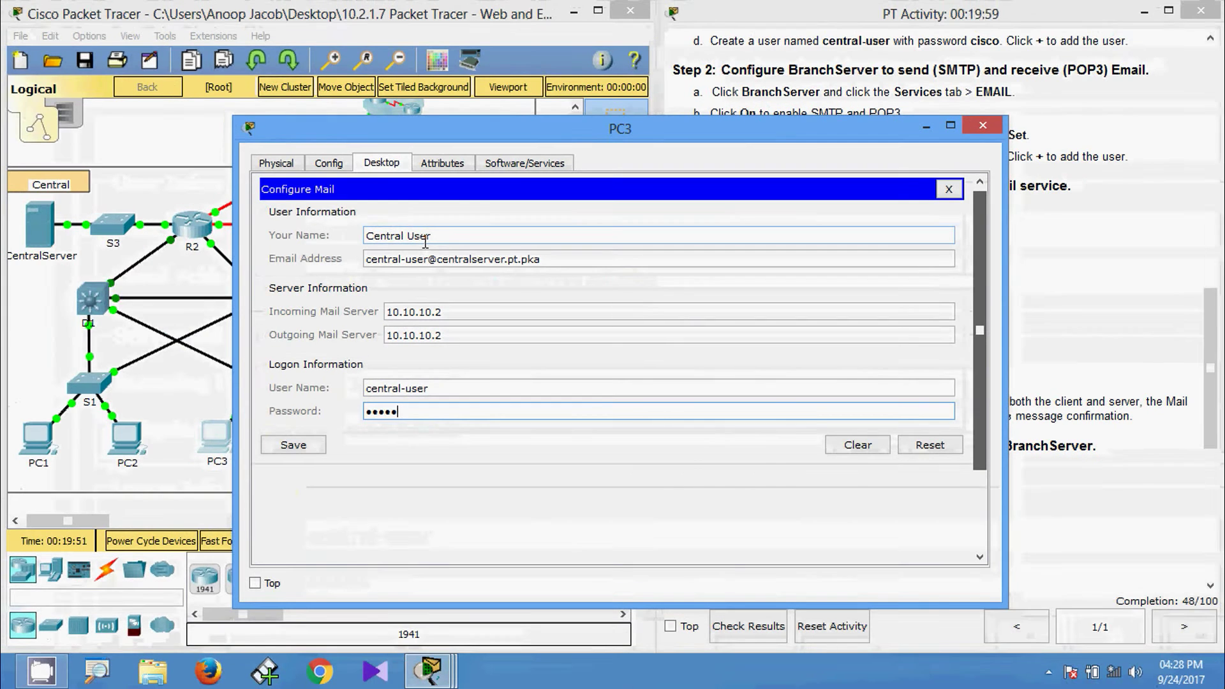
left_click(288, 444)
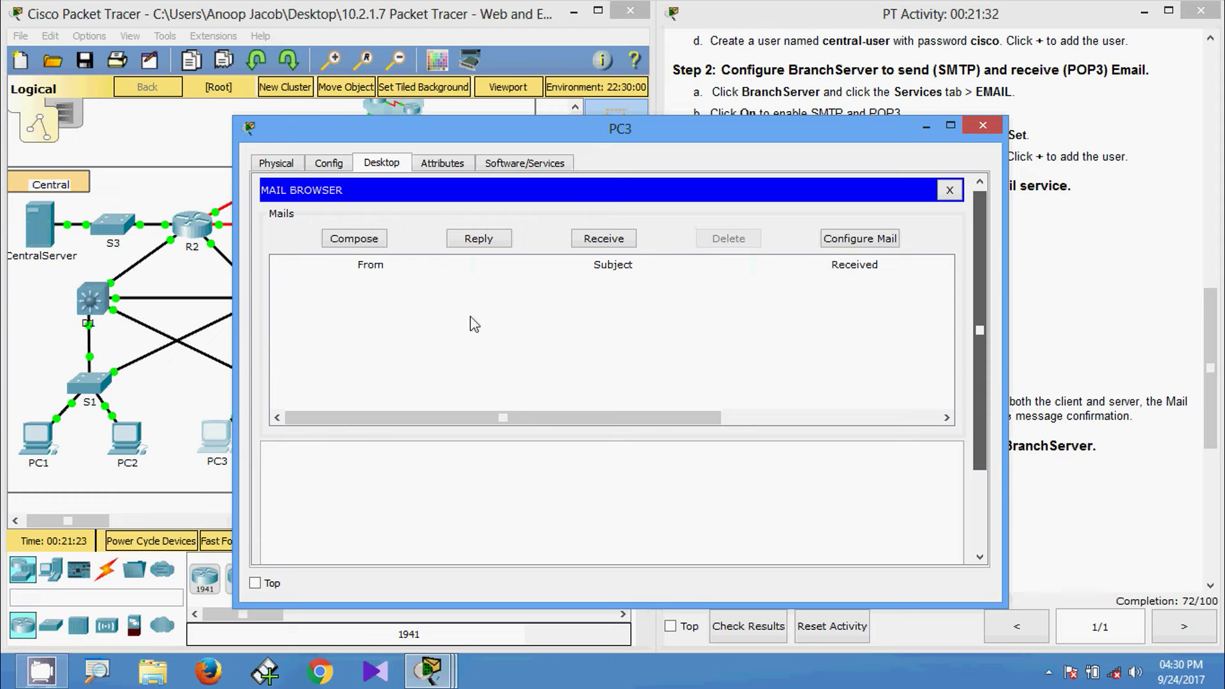
Step: Check PC3's mailbox for incoming mail with Receive
left_click(598, 241)
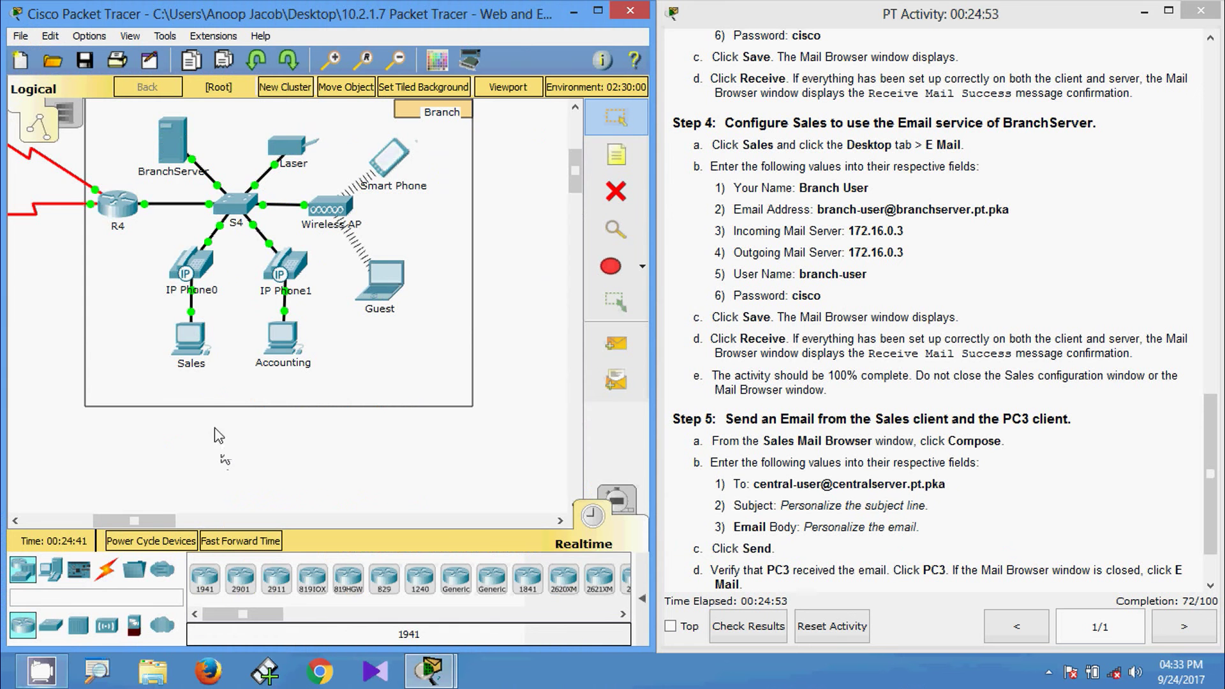
Step: Open the Sales PC's email client and enter the branch user's name, address and incoming server 172.16.0.3
left_click(195, 348)
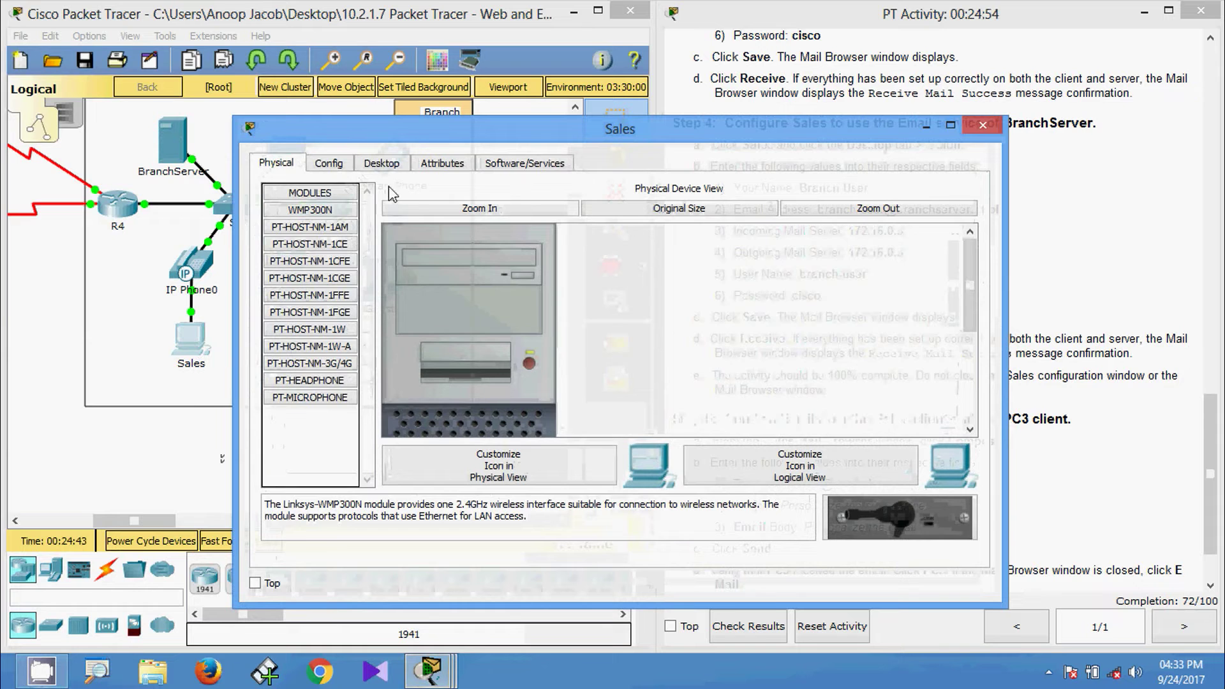
left_click(383, 163)
scroll(964, 302, "down", 3)
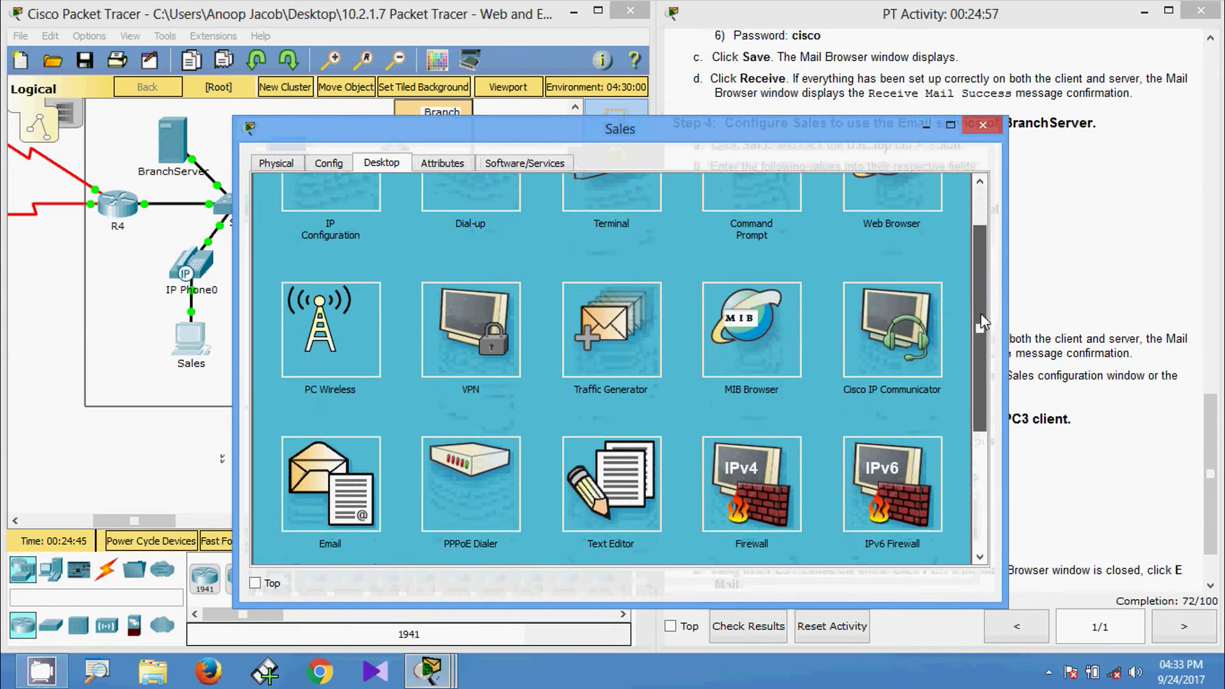
left_click(330, 485)
scroll(980, 319, "up", 3)
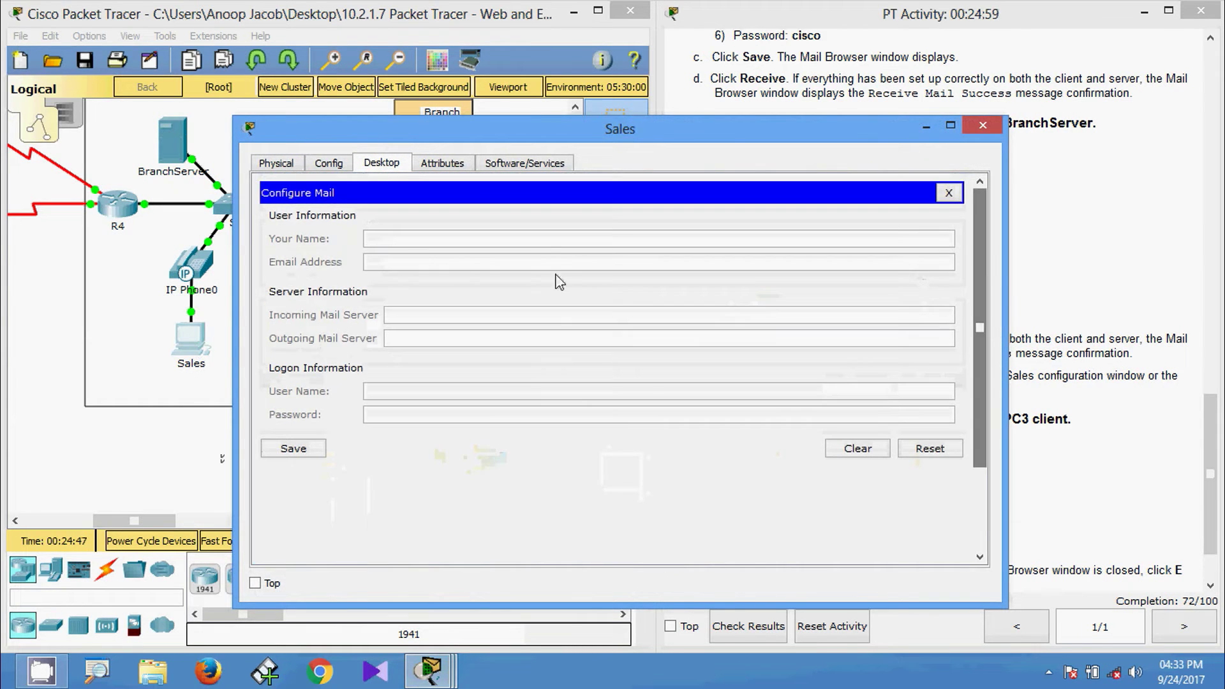
left_click(416, 244)
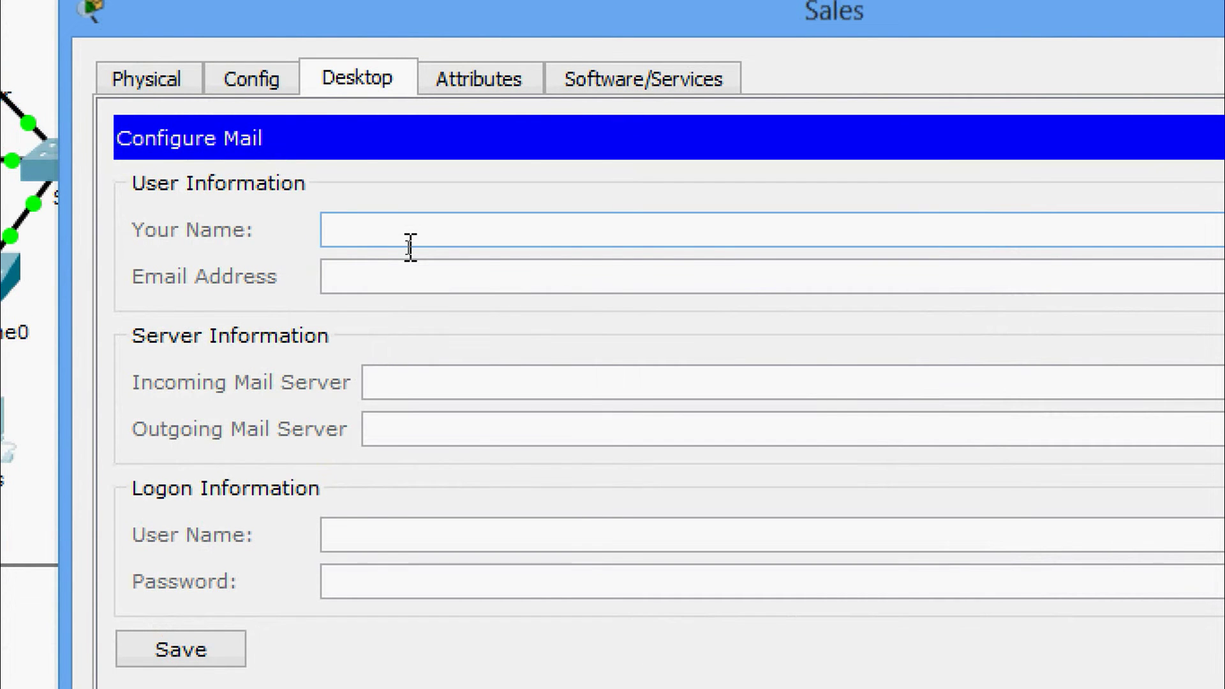
type("ach User")
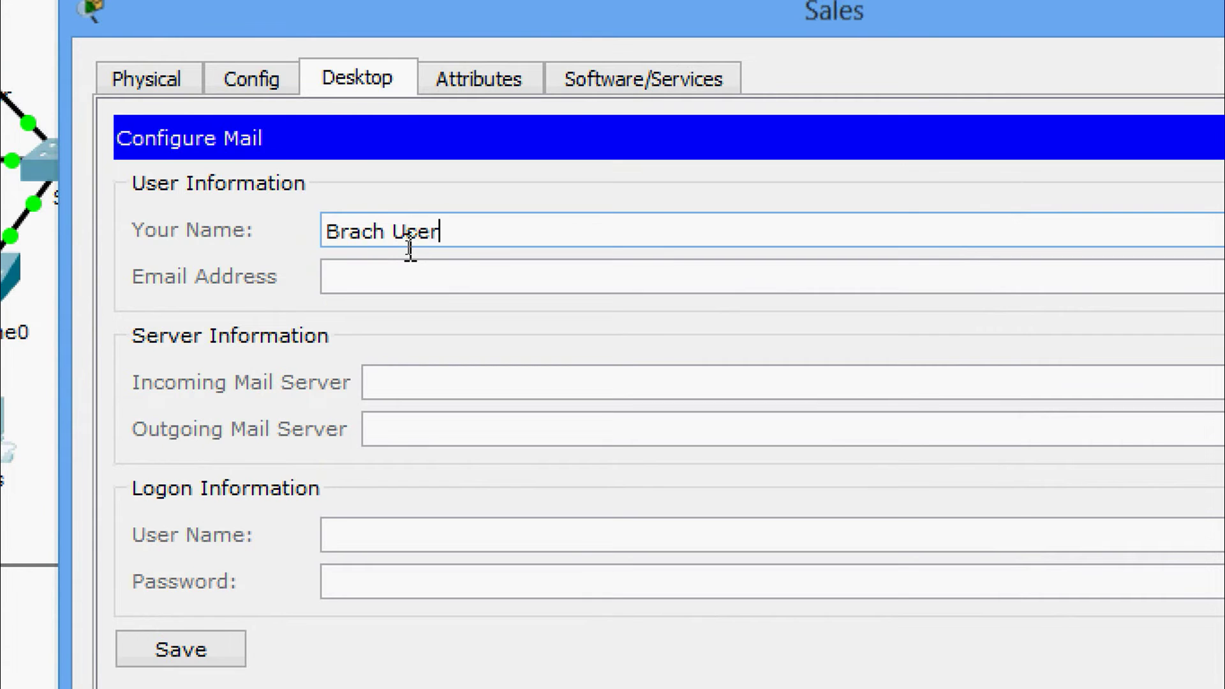
key("Tab")
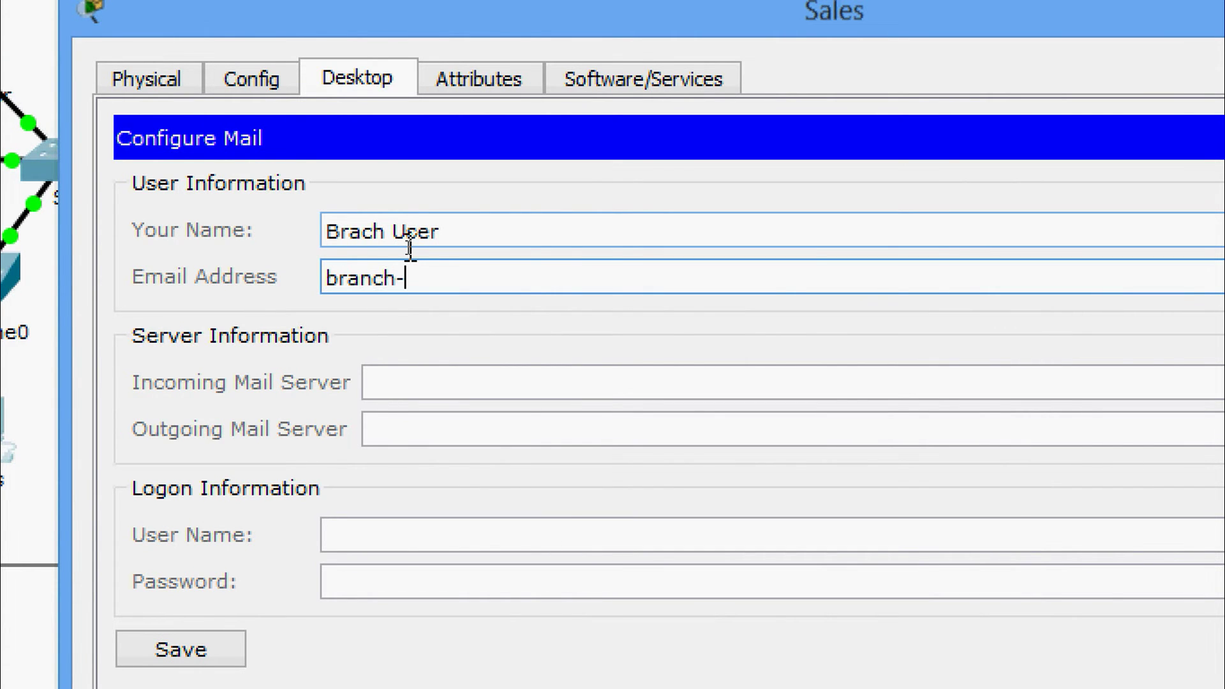
type("branch-user@")
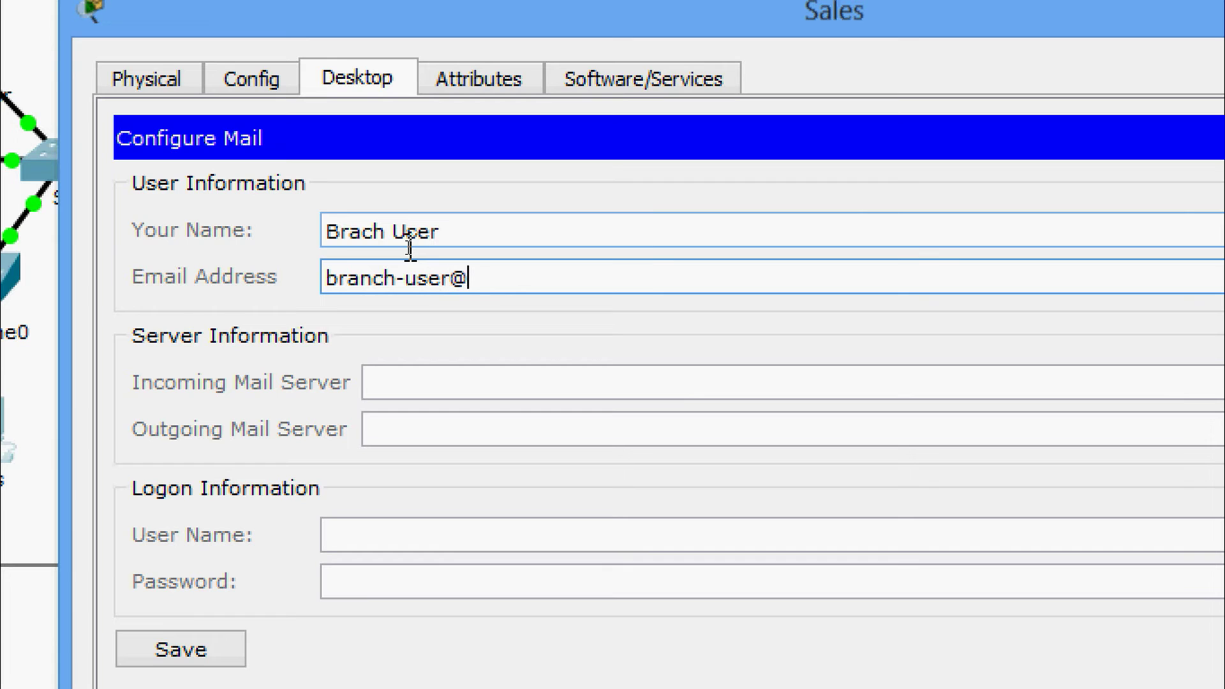
type("branch")
type("server.pt.pka")
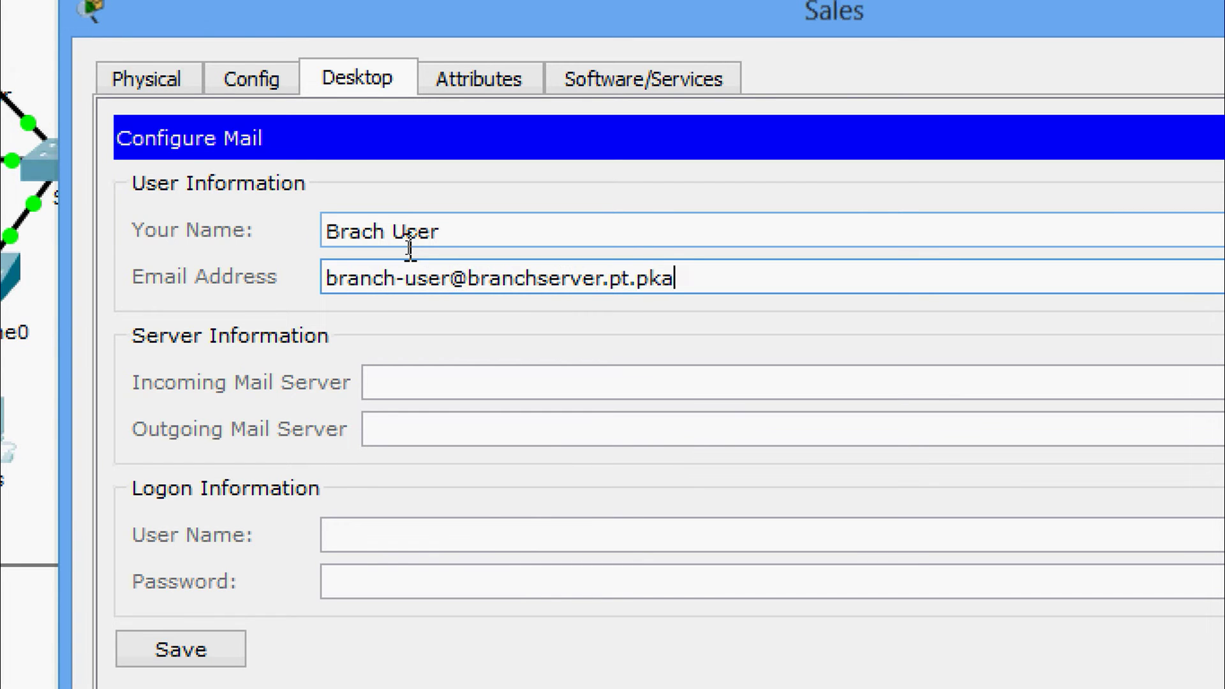
key("Tab")
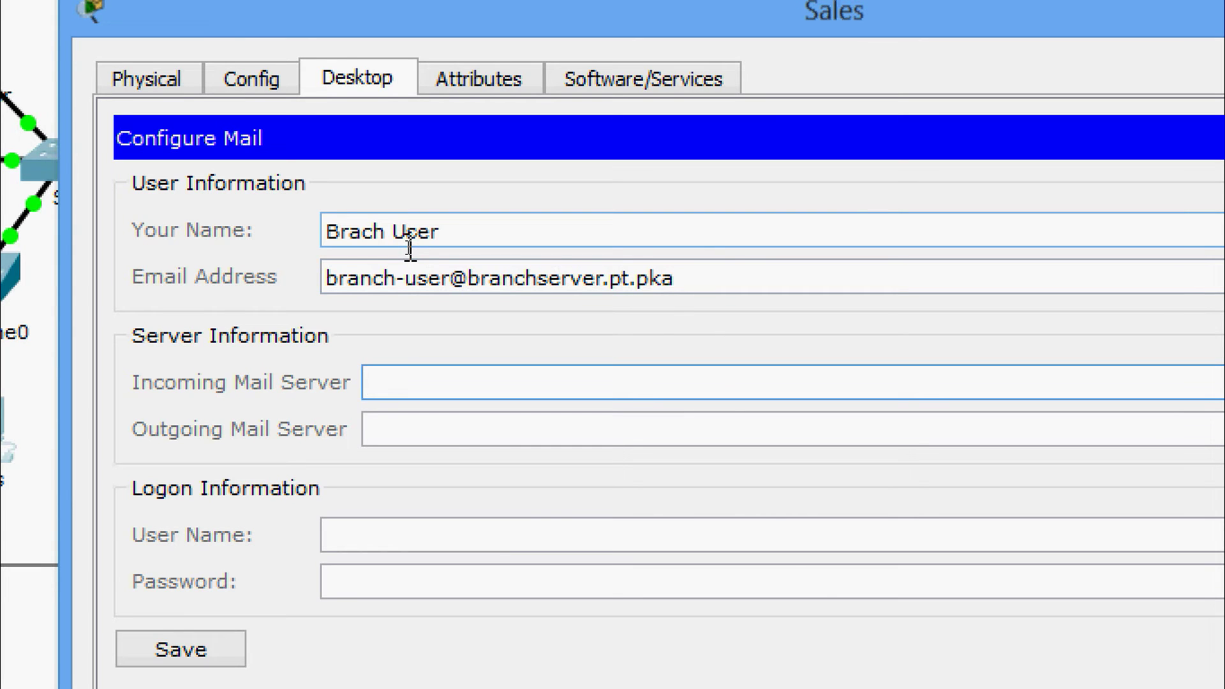
type("172.16.0.3")
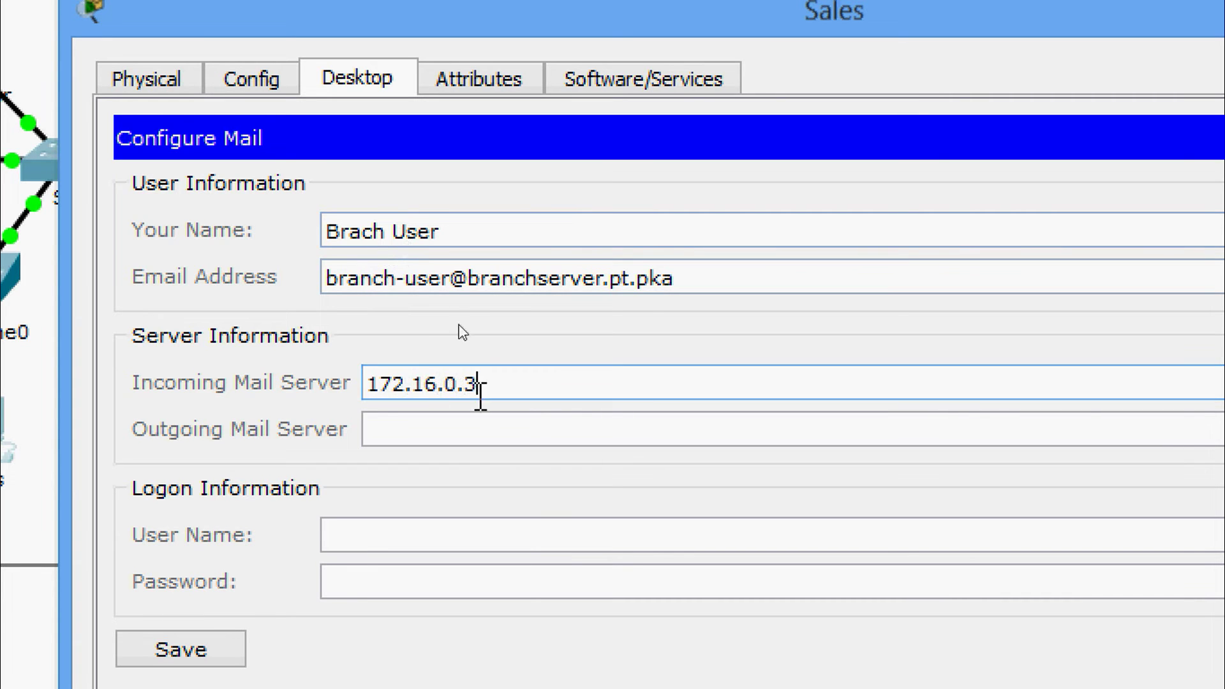
Step: Copy 172.16.0.3 into the outgoing server, then enter logon name brach-user and the password
left_click_drag(508, 383, 365, 390)
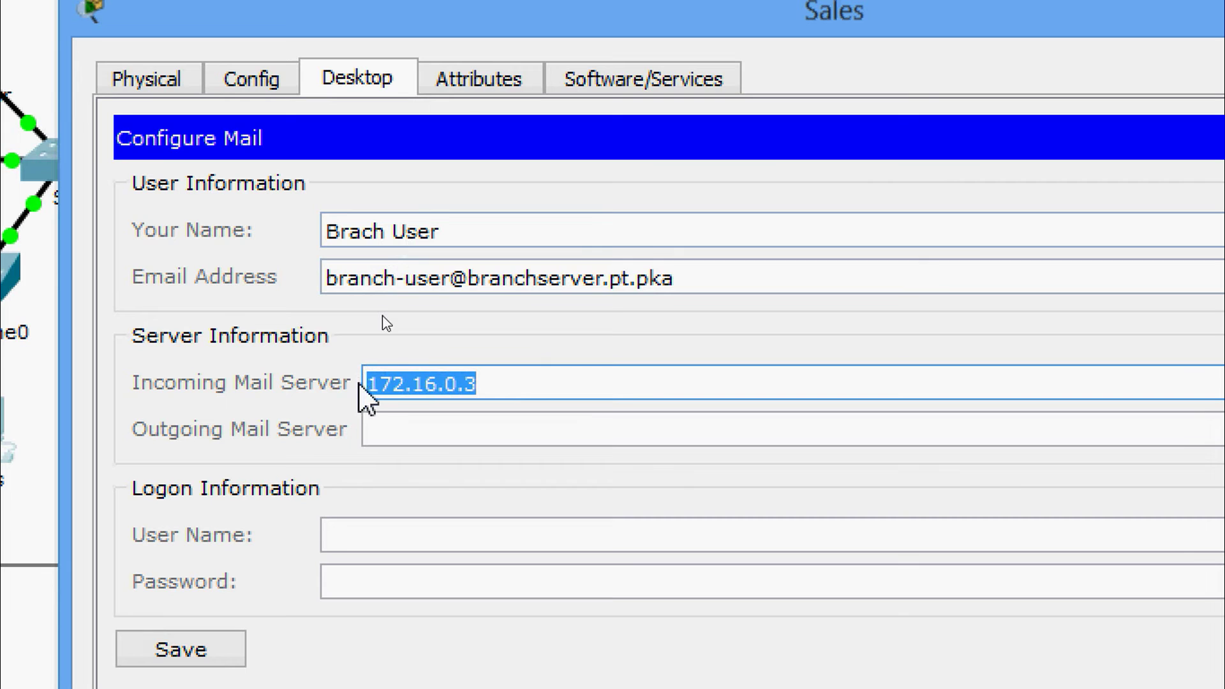
key("ctrl+c")
left_click(405, 426)
key("ctrl+v")
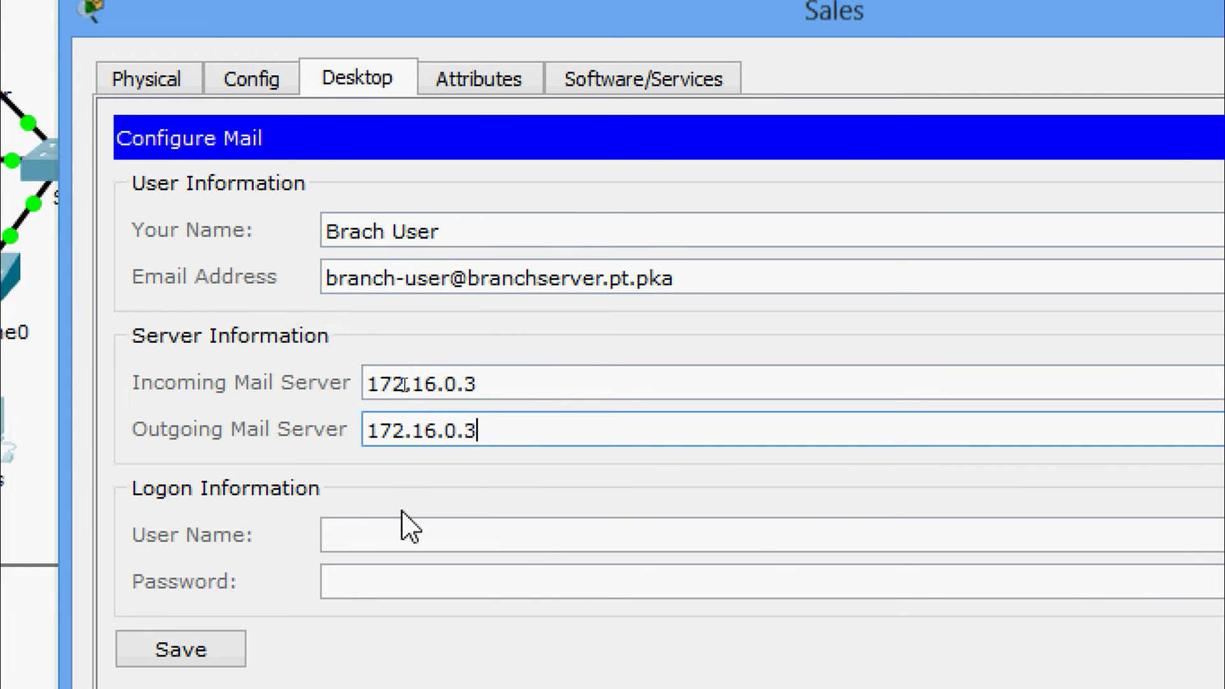
left_click(400, 529)
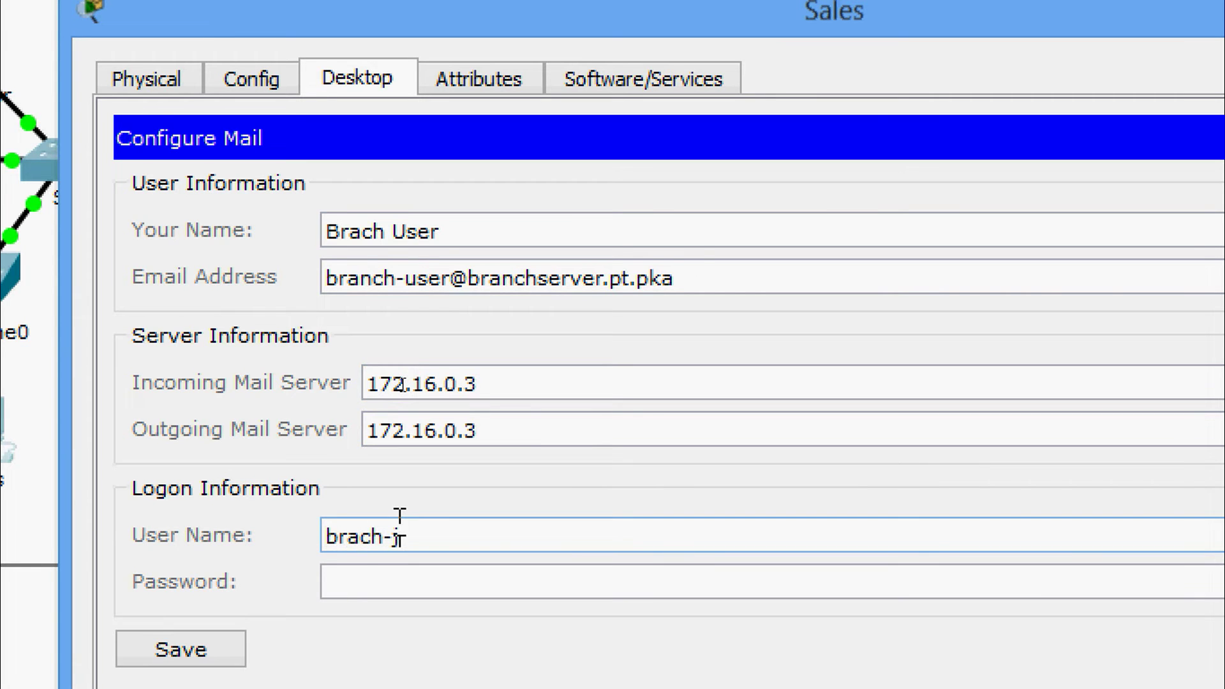
type("brach-user")
key("Tab")
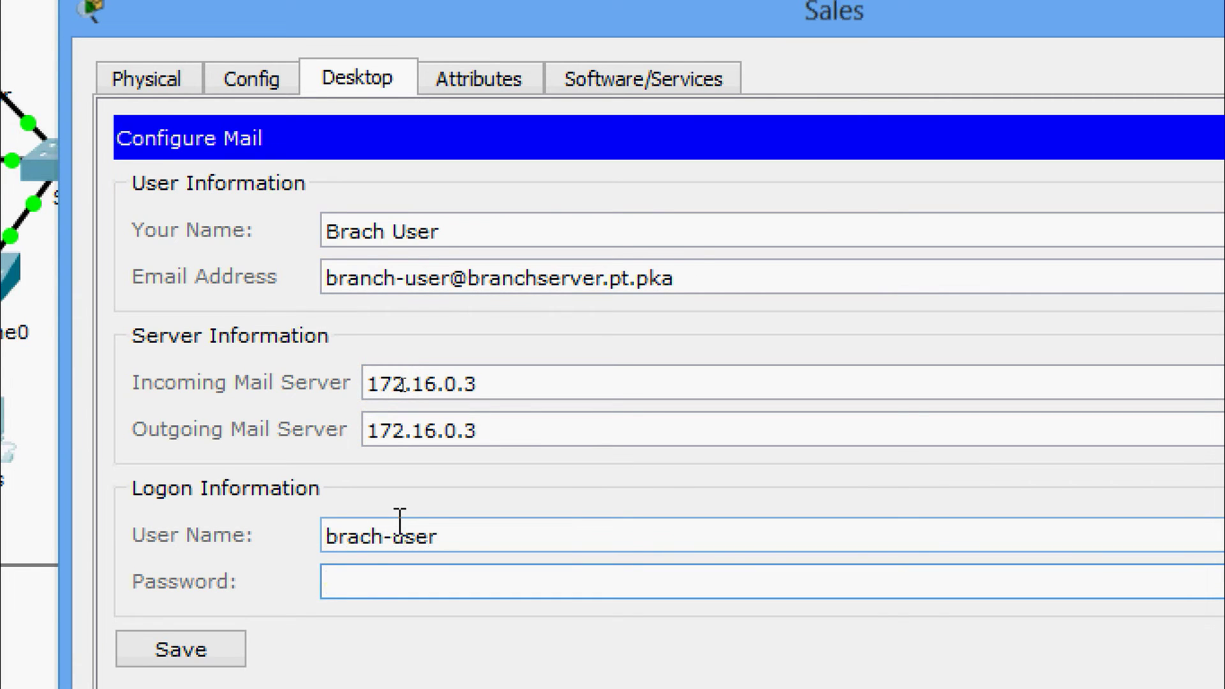
type("cisco")
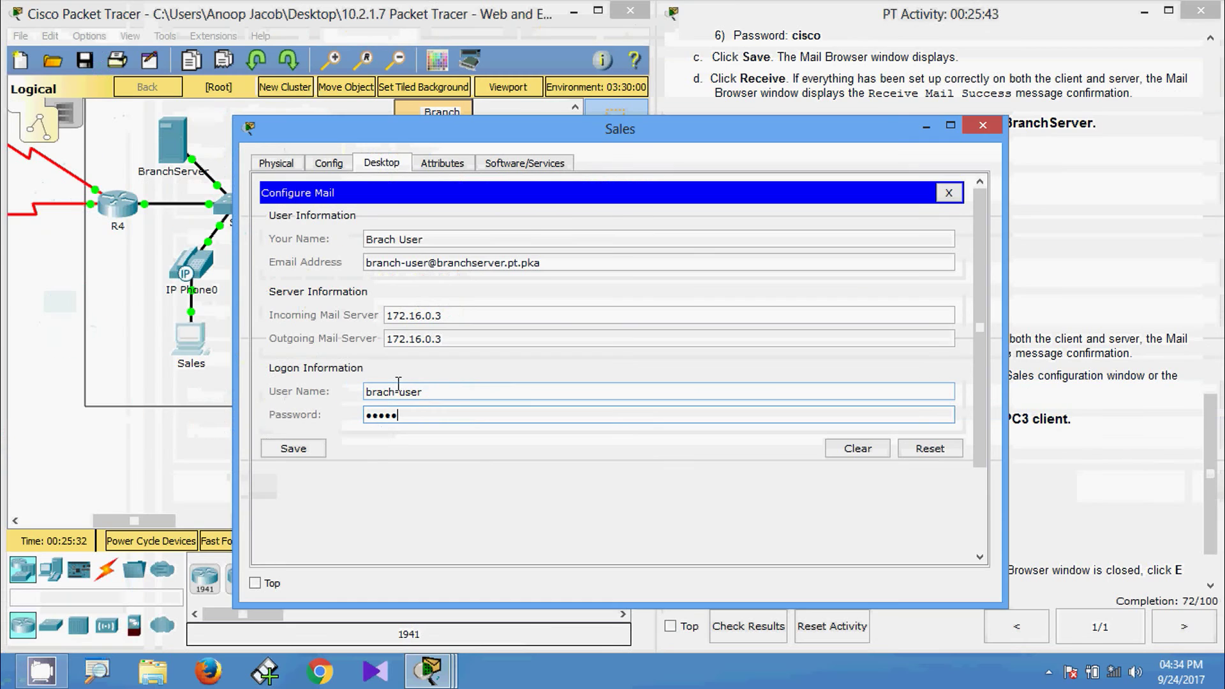
Step: Save the Sales mail settings, try receiving mail, and dismiss the POP3 authentication error
left_click(295, 451)
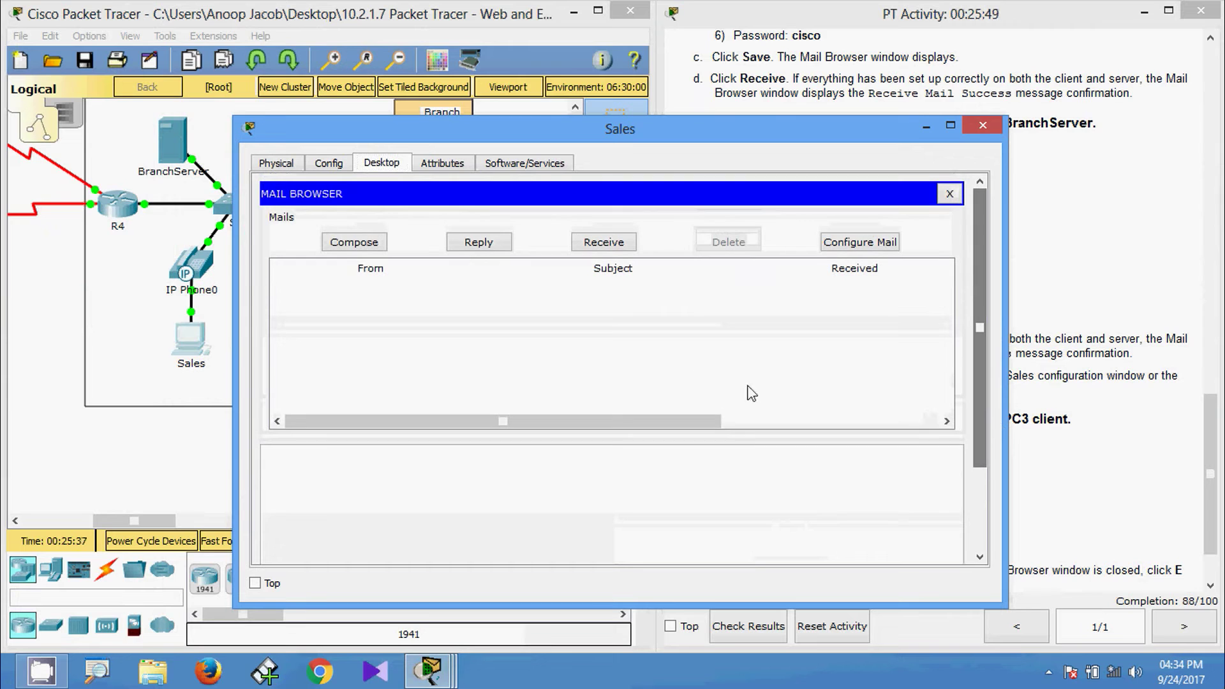
left_click(611, 243)
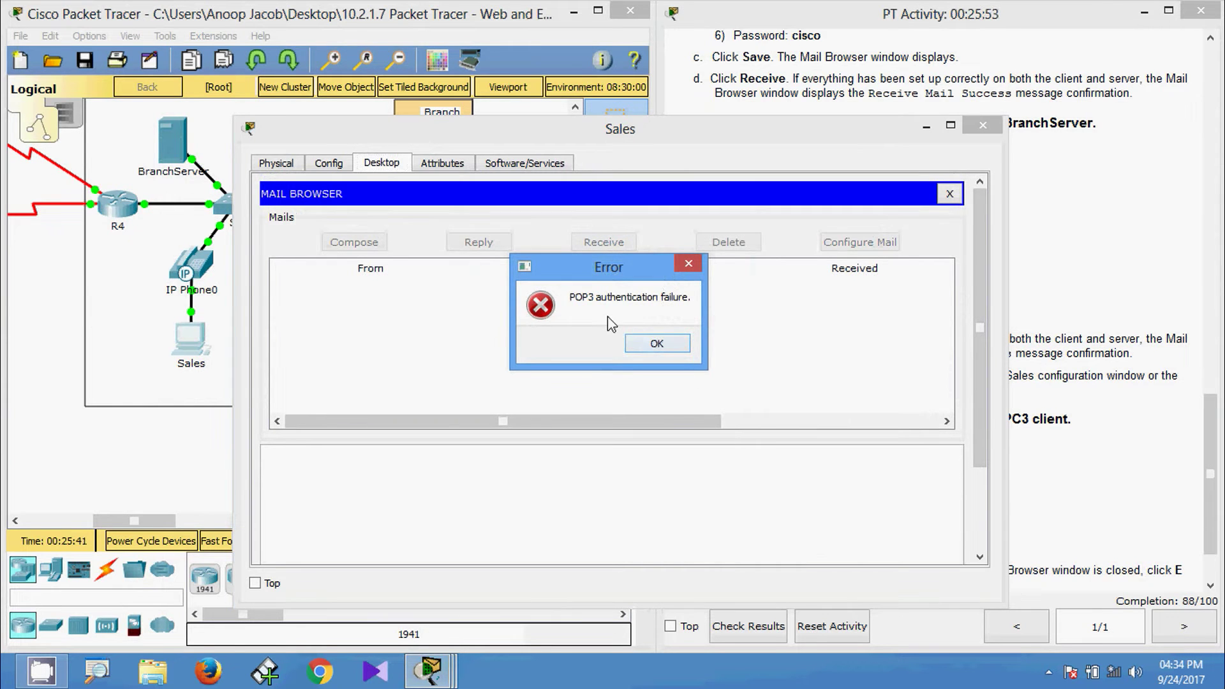
left_click(657, 345)
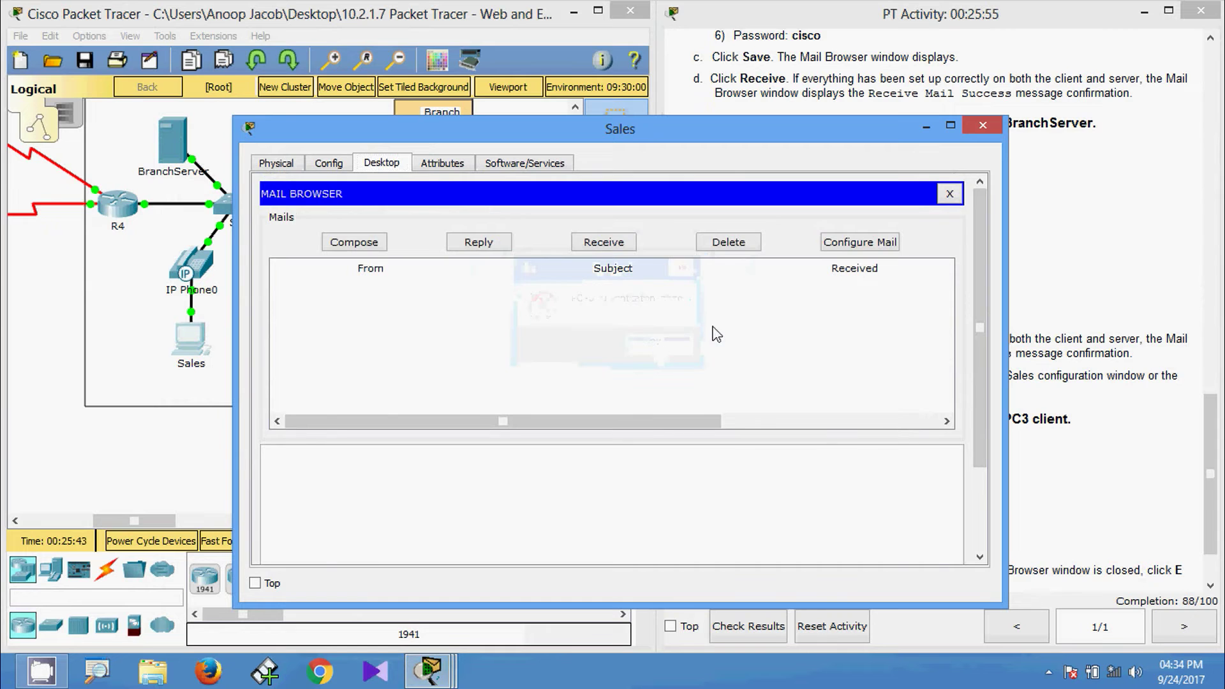
Step: Correct the Sales logon name to branch-user, save, and receive mail successfully
left_click(856, 245)
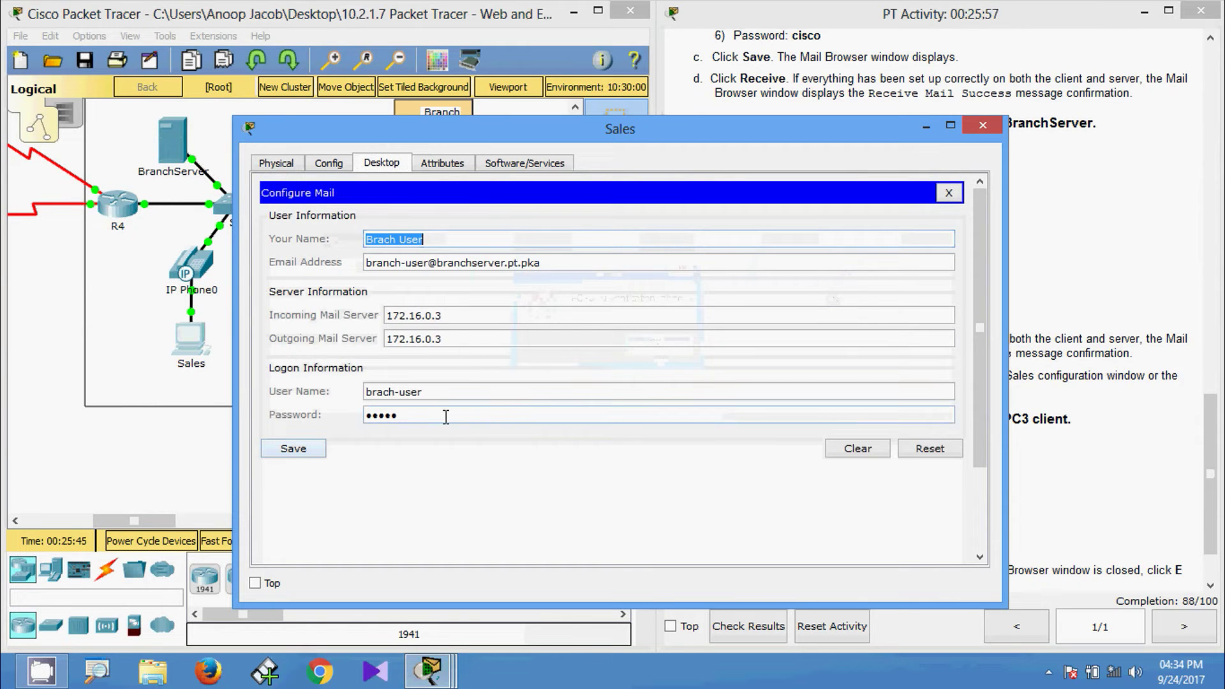
left_click_drag(446, 417, 331, 401)
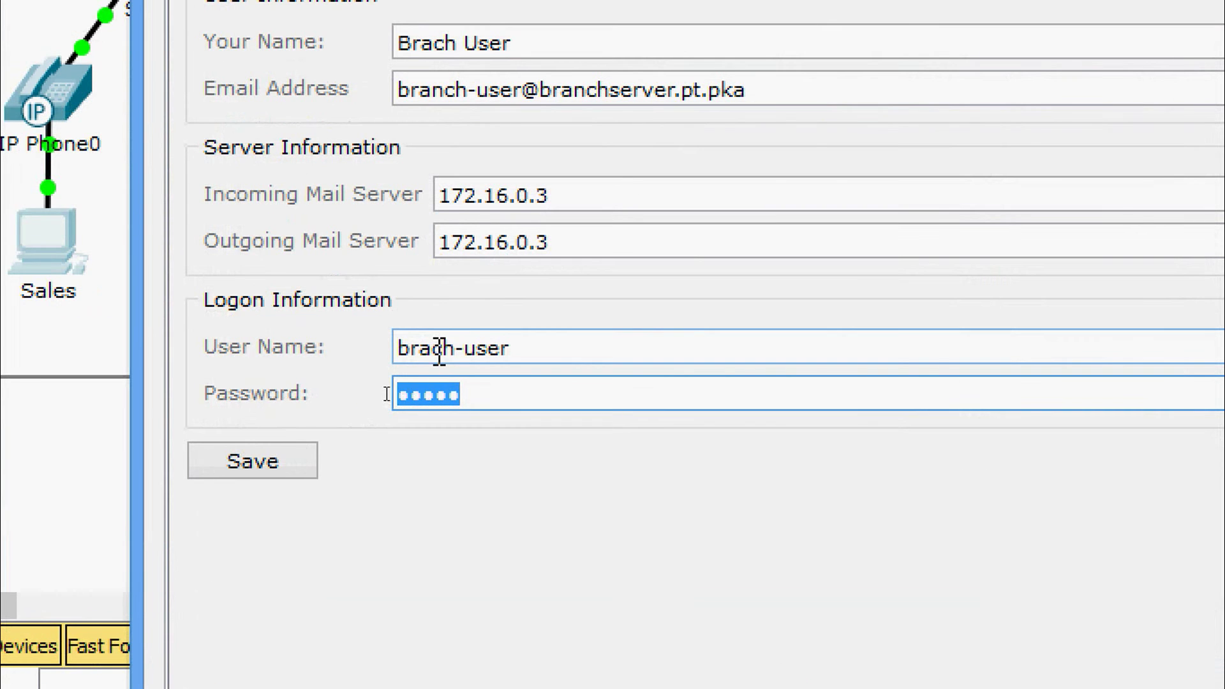
left_click(439, 350)
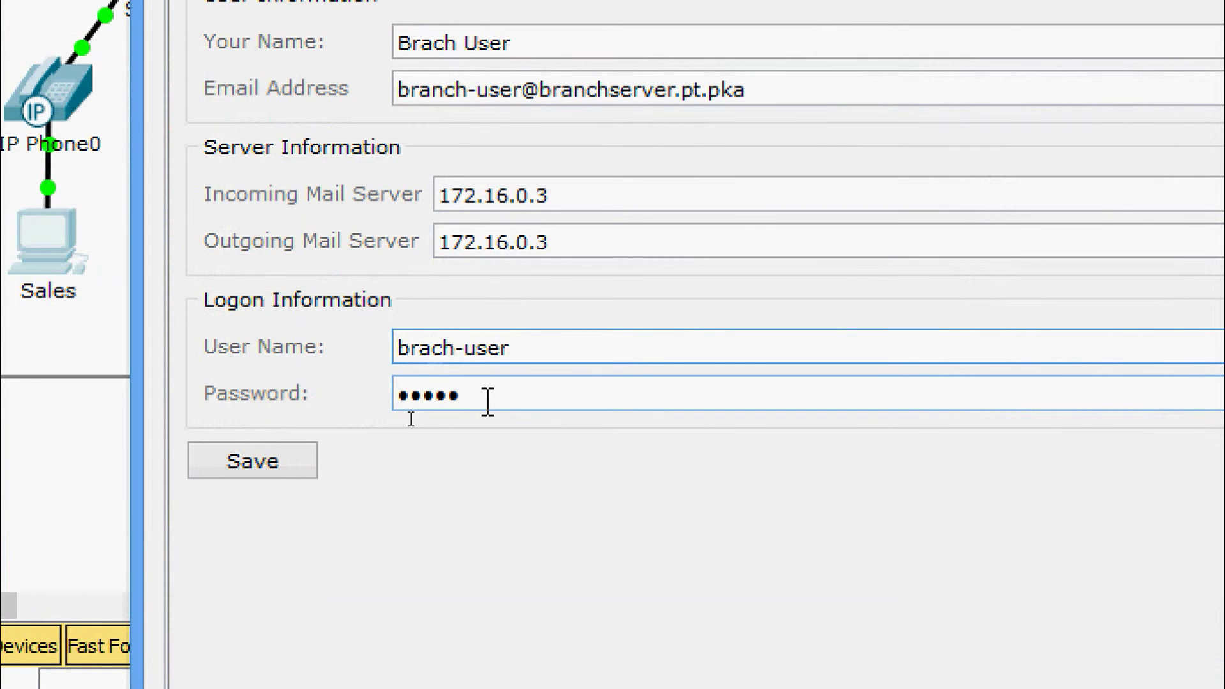
type("n")
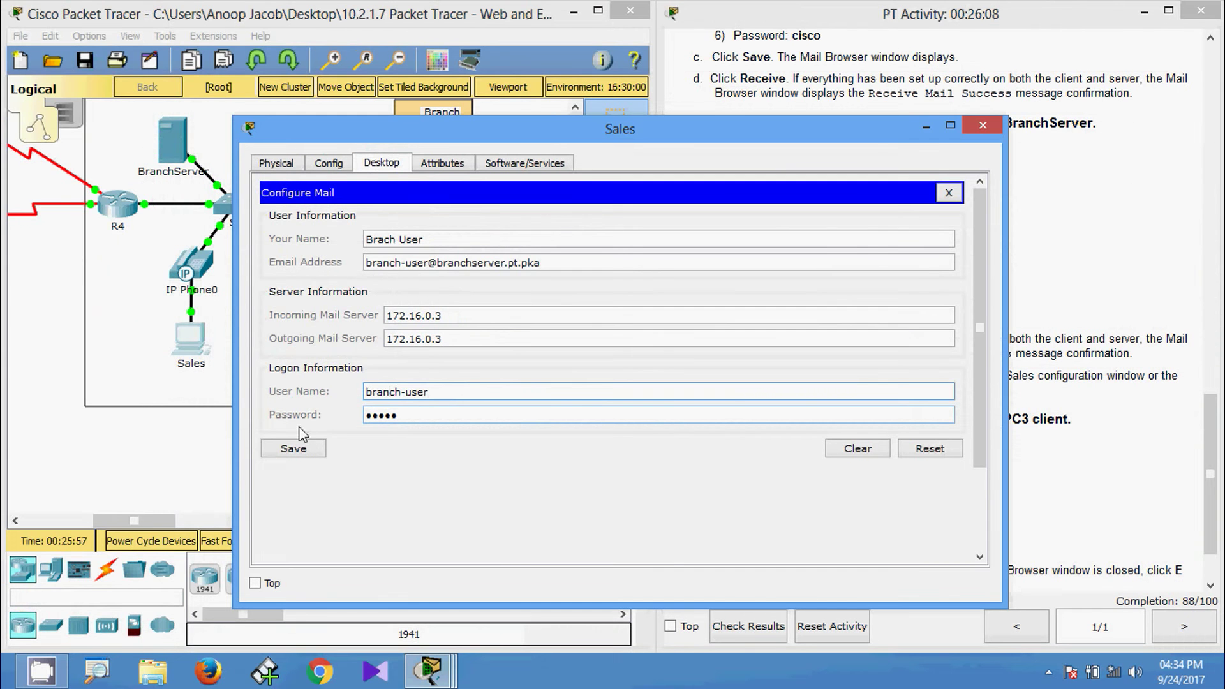
left_click(293, 448)
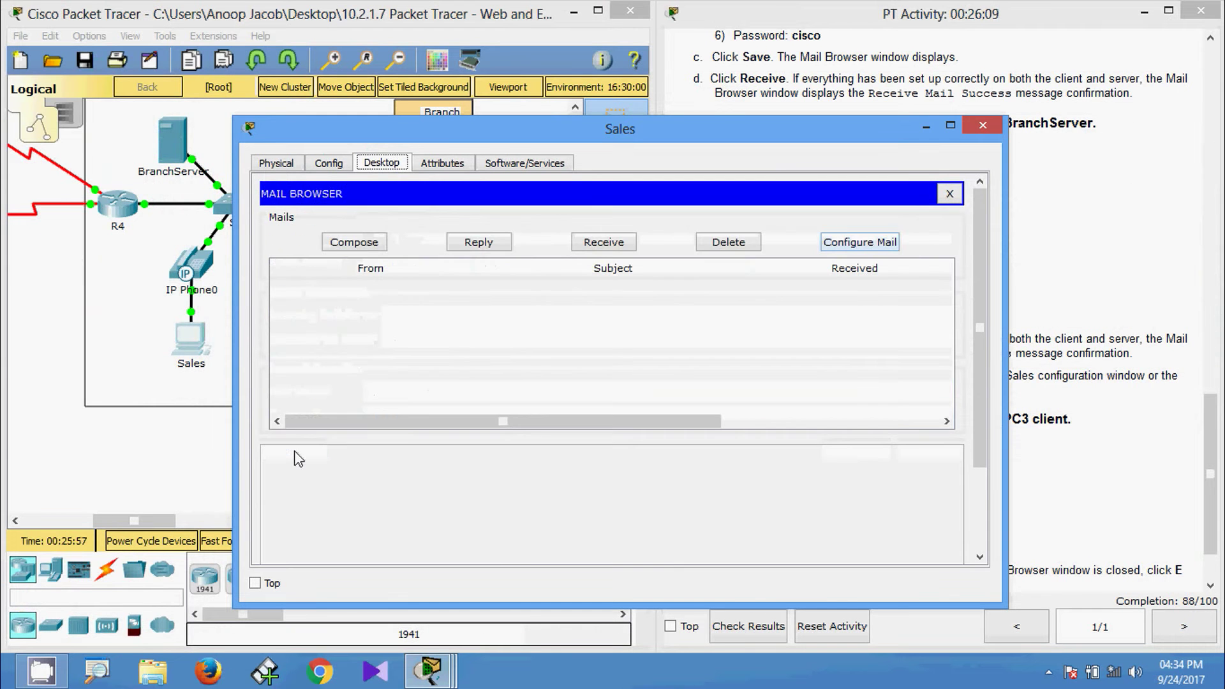
left_click(603, 242)
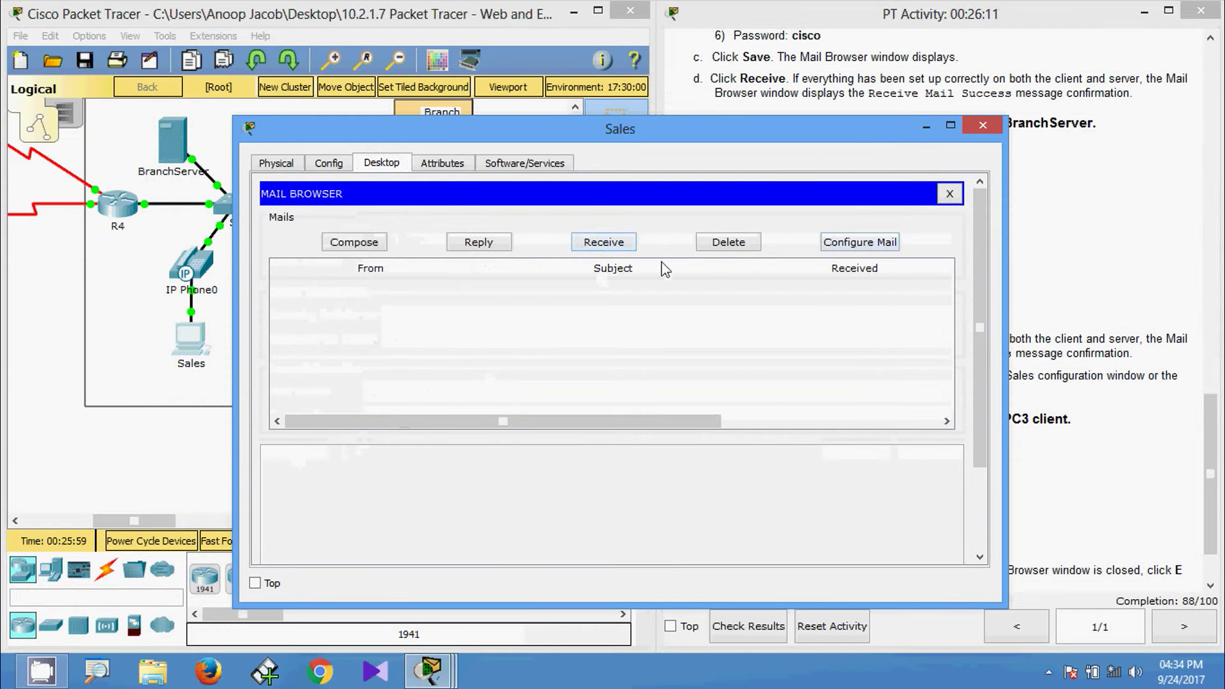
left_click_drag(980, 327, 980, 408)
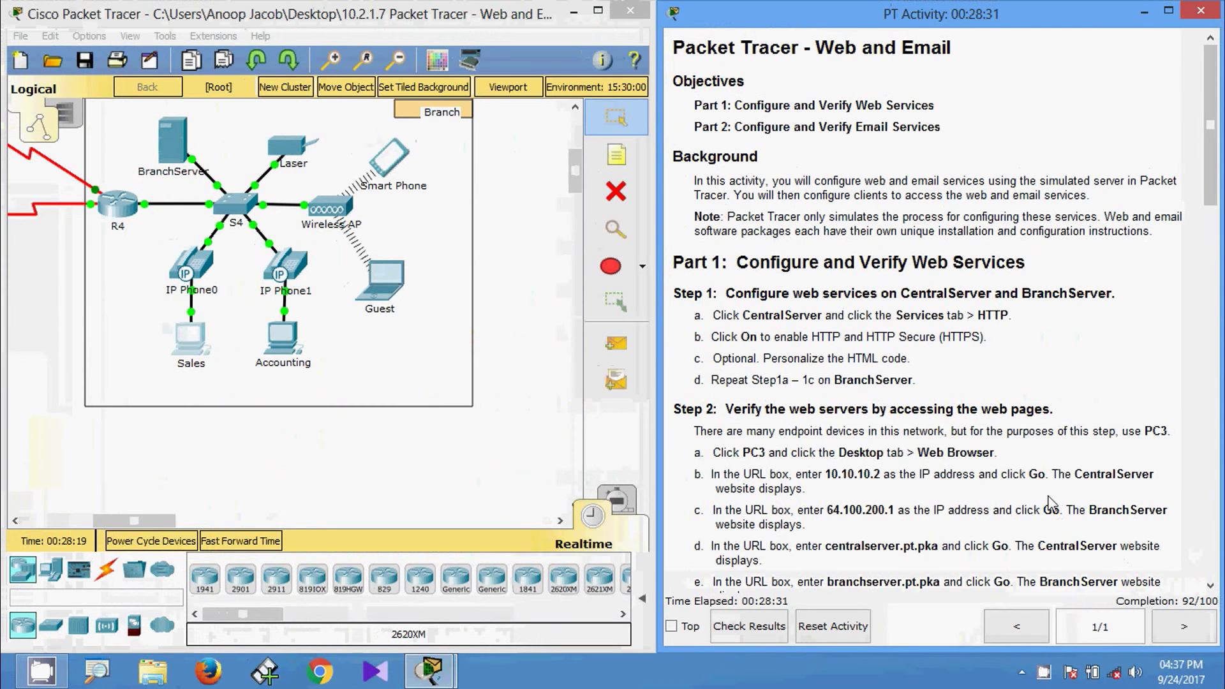
Step: Fix the Sales mail display name from Brach User to Branch User and save
left_click(195, 348)
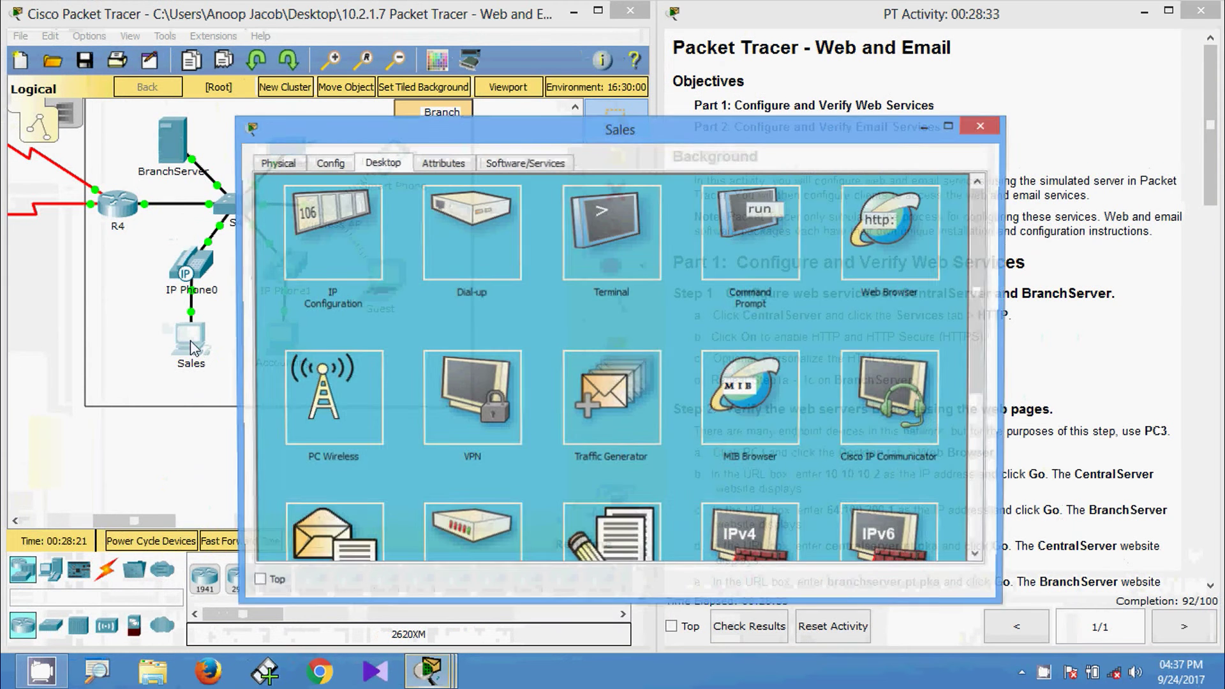
left_click(322, 549)
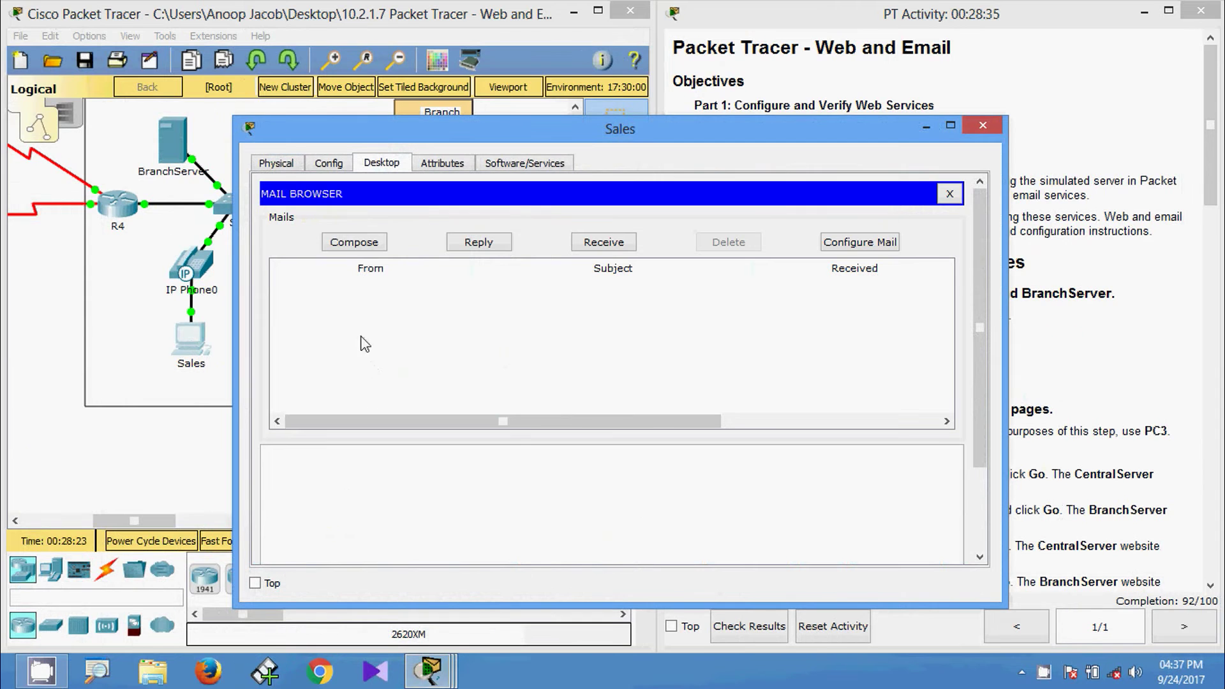
left_click(860, 242)
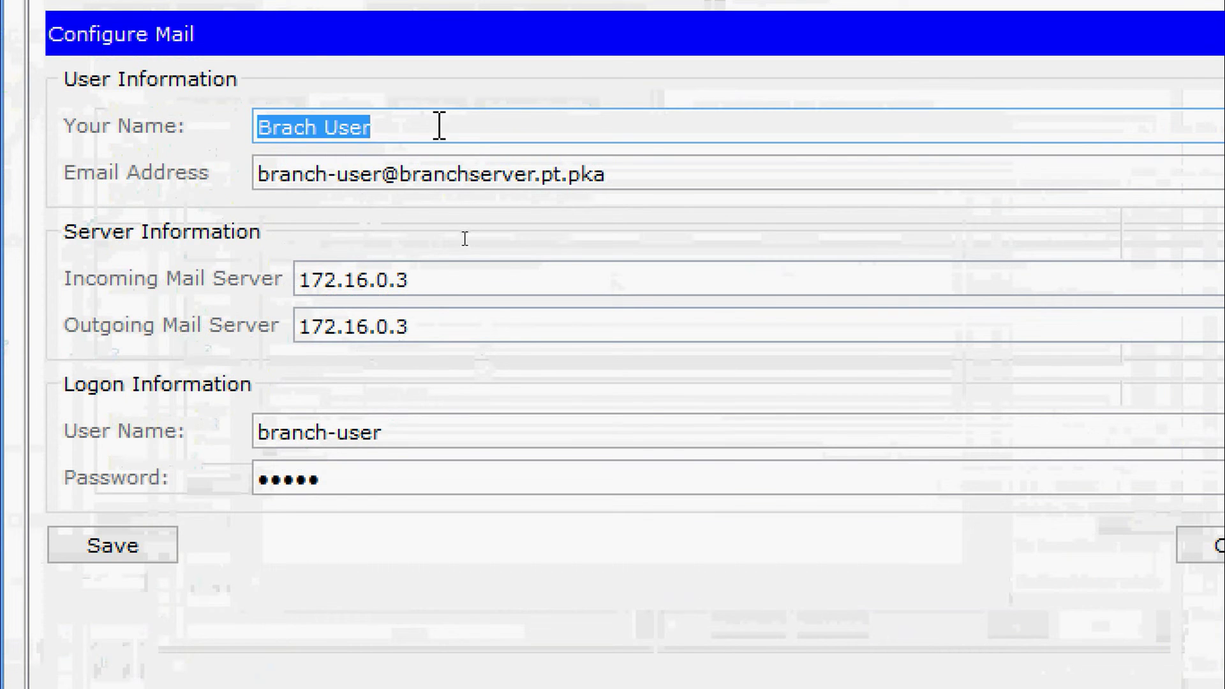
left_click(439, 126)
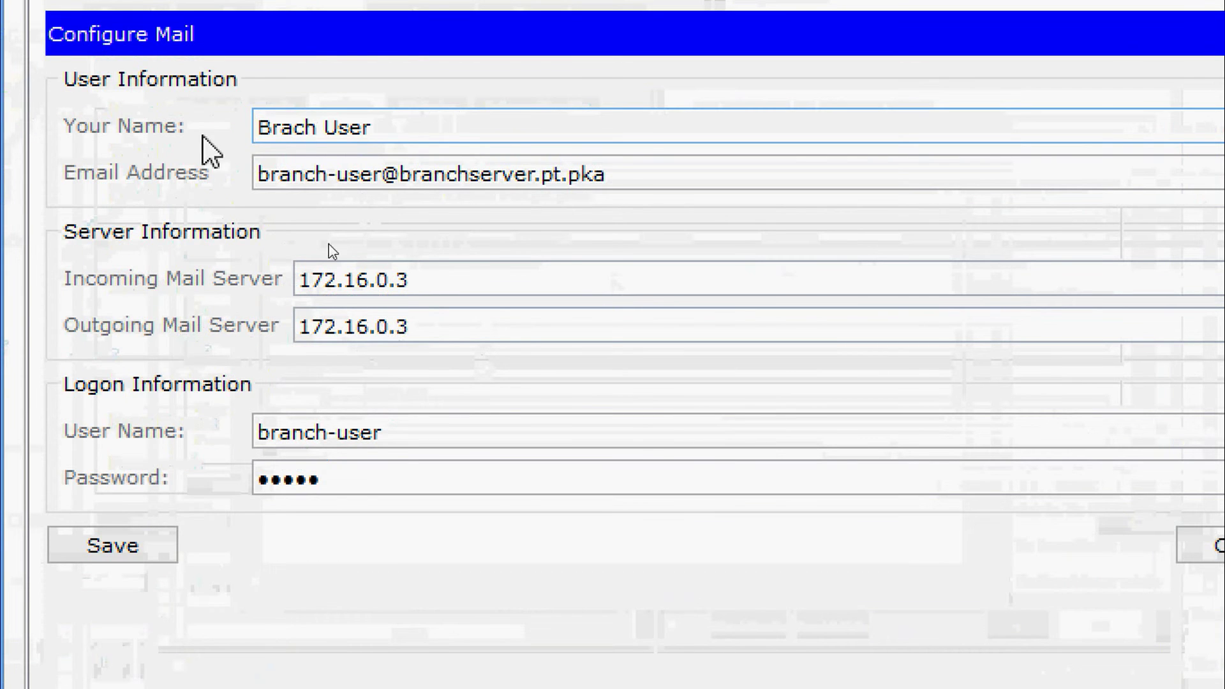
left_click(313, 130)
type("n")
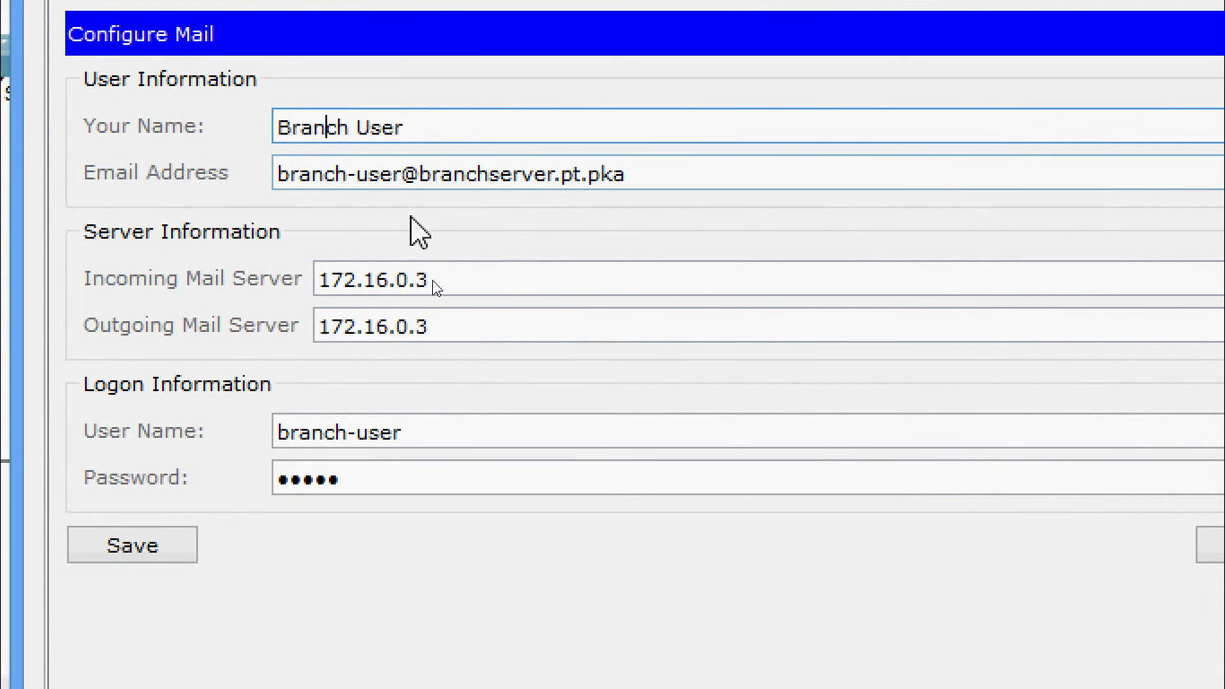
left_click(420, 174)
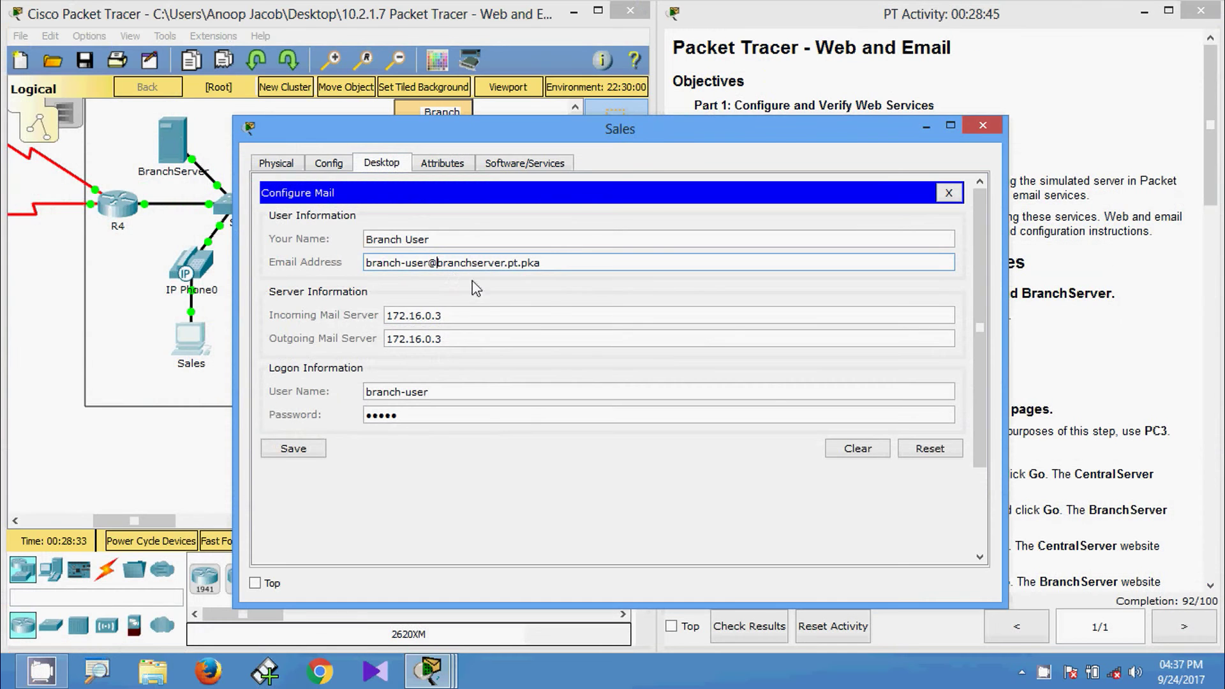
left_click(531, 315)
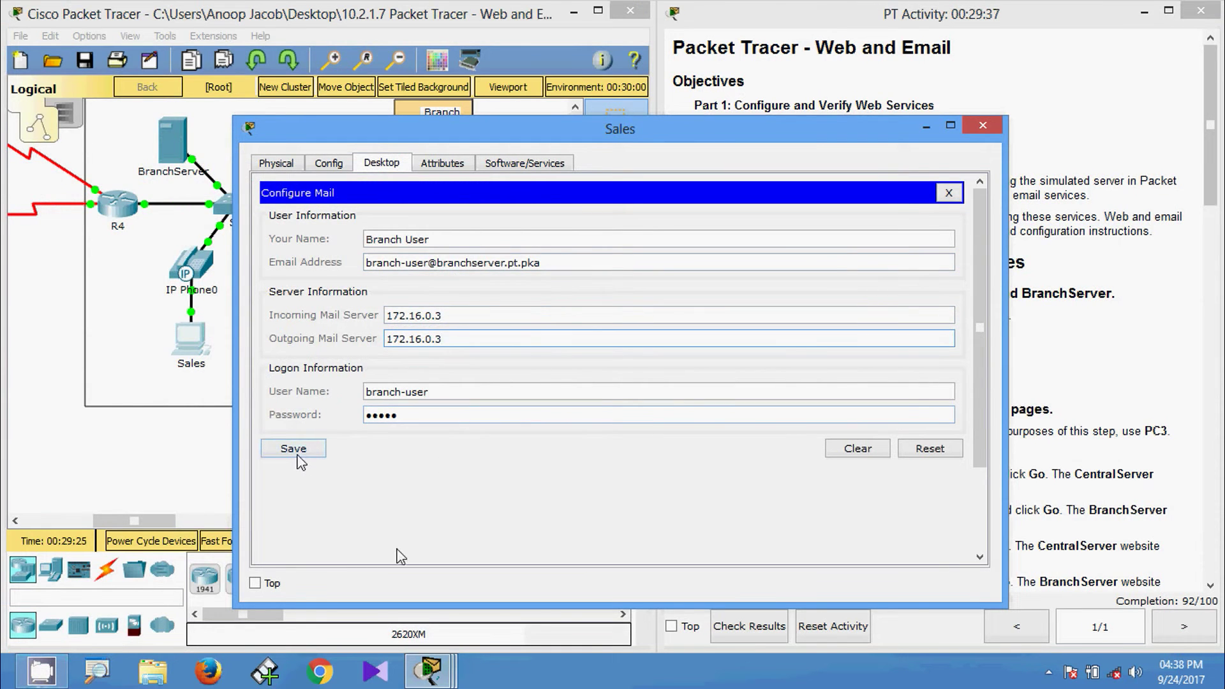
left_click(297, 448)
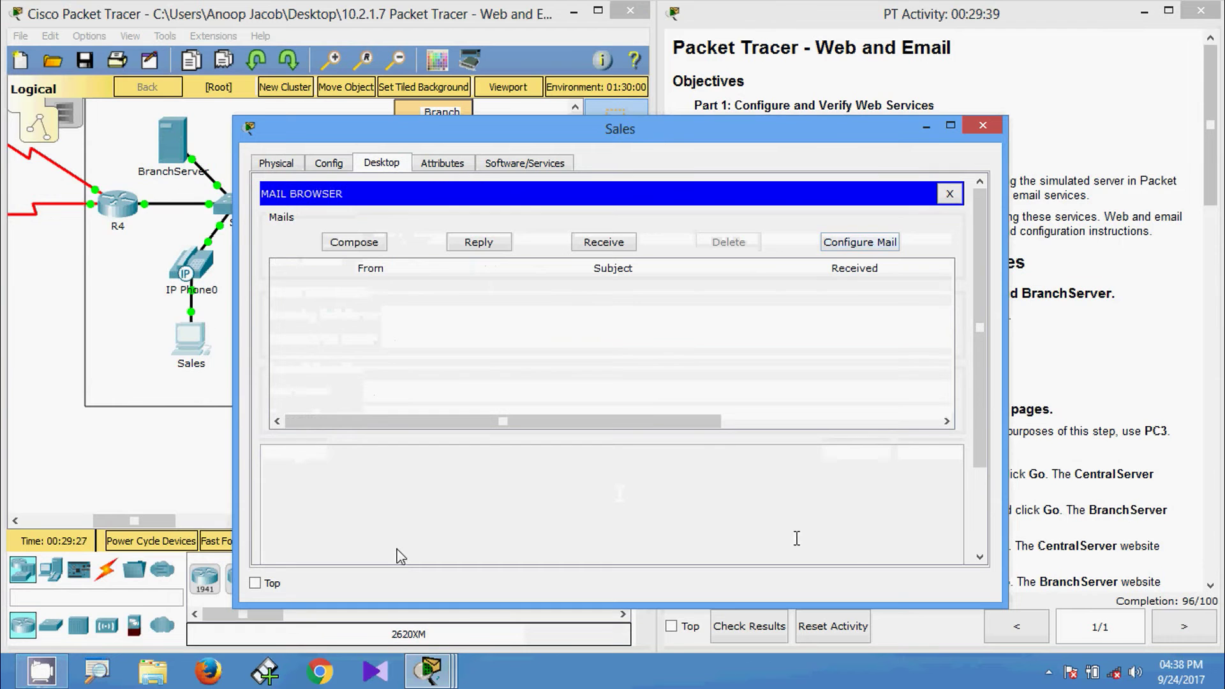
Step: Close the Sales PC window and open BranchServer's configuration
left_click(983, 125)
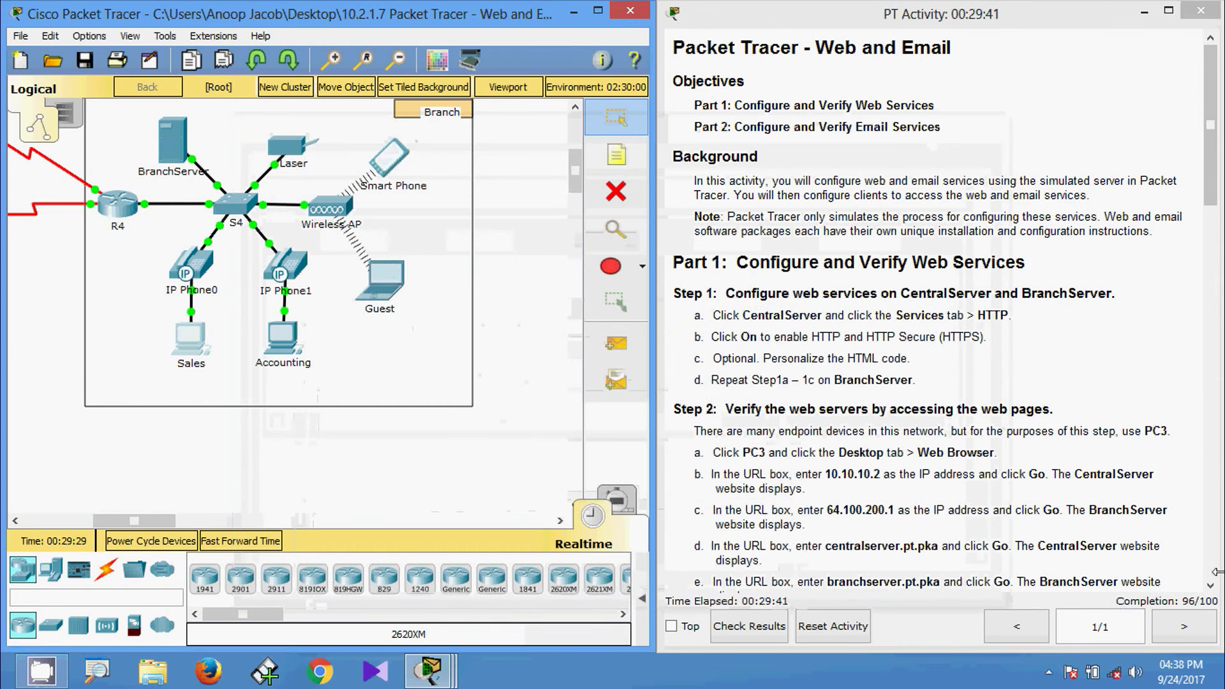
key("alt")
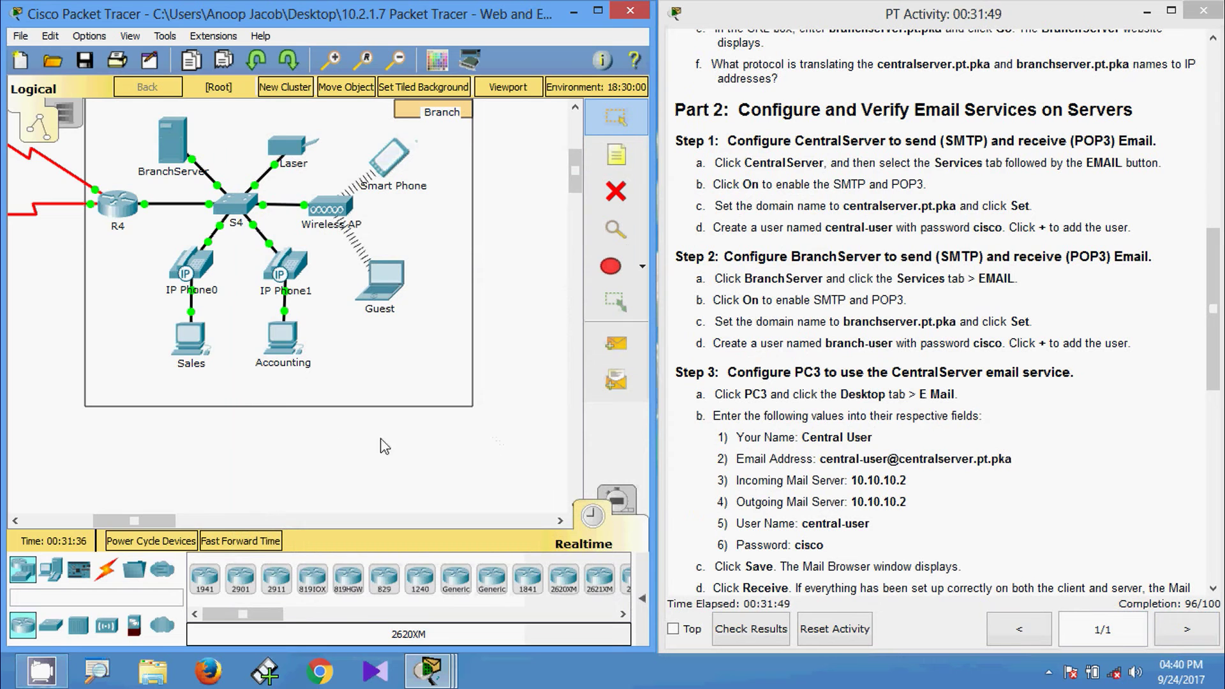
left_click(181, 157)
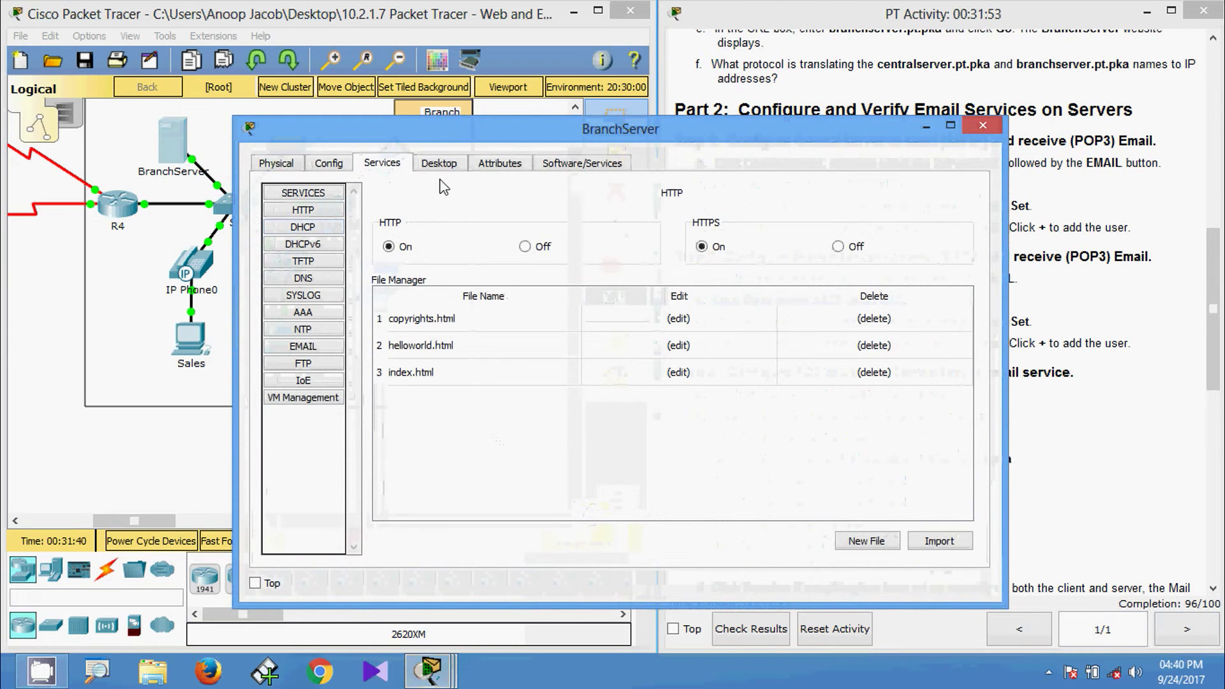
Step: Show BranchServer's EMAIL service settings and move the window beside the instructions
left_click(303, 346)
left_click_drag(657, 131, 590, 121)
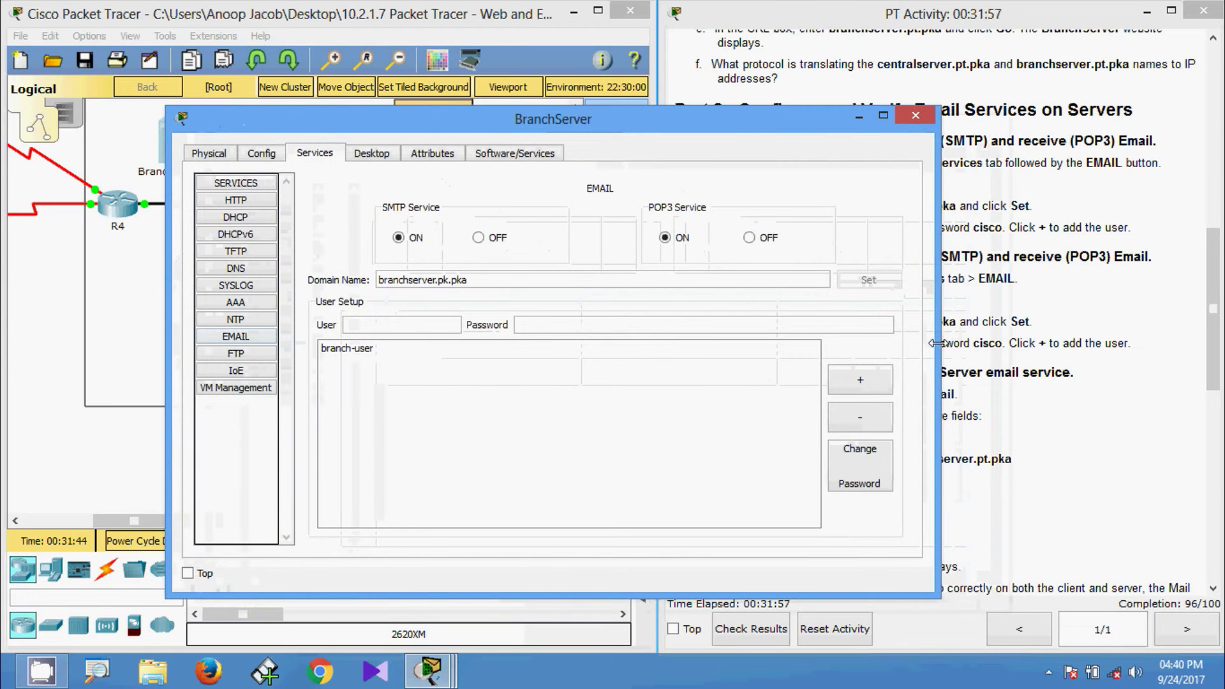
left_click_drag(936, 343, 759, 344)
left_click_drag(620, 131, 508, 112)
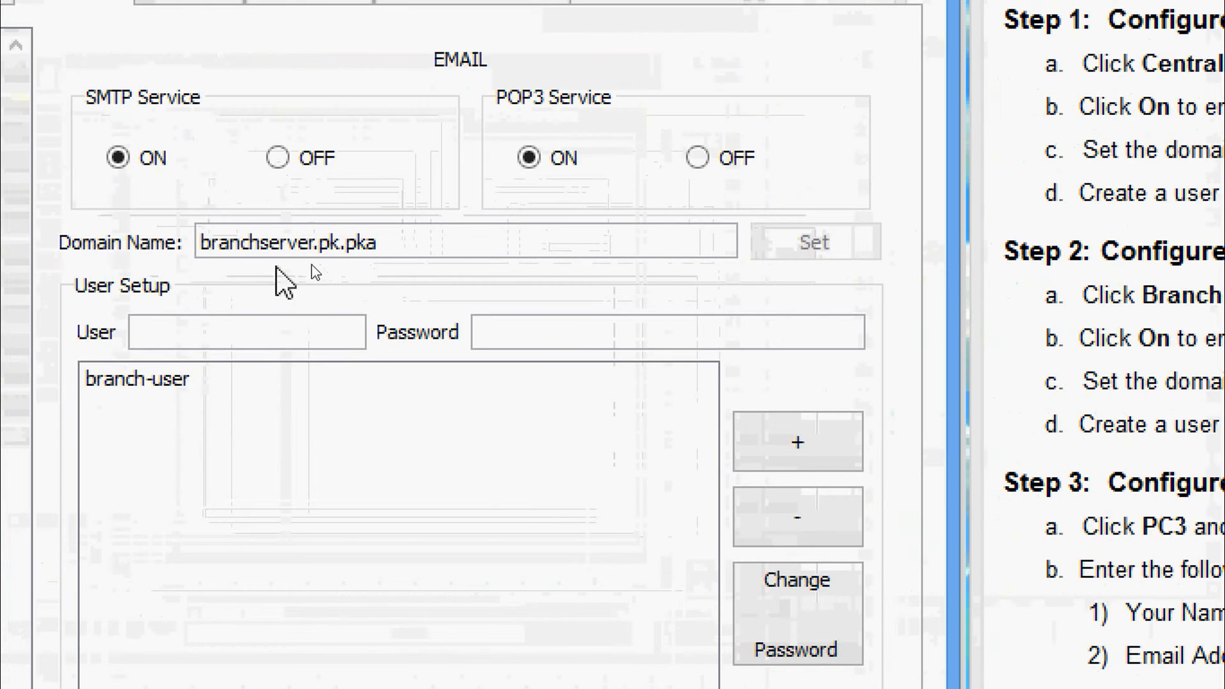
Step: Correct the email domain to branchserver.pt.pka, apply it, and close BranchServer
left_click(268, 244)
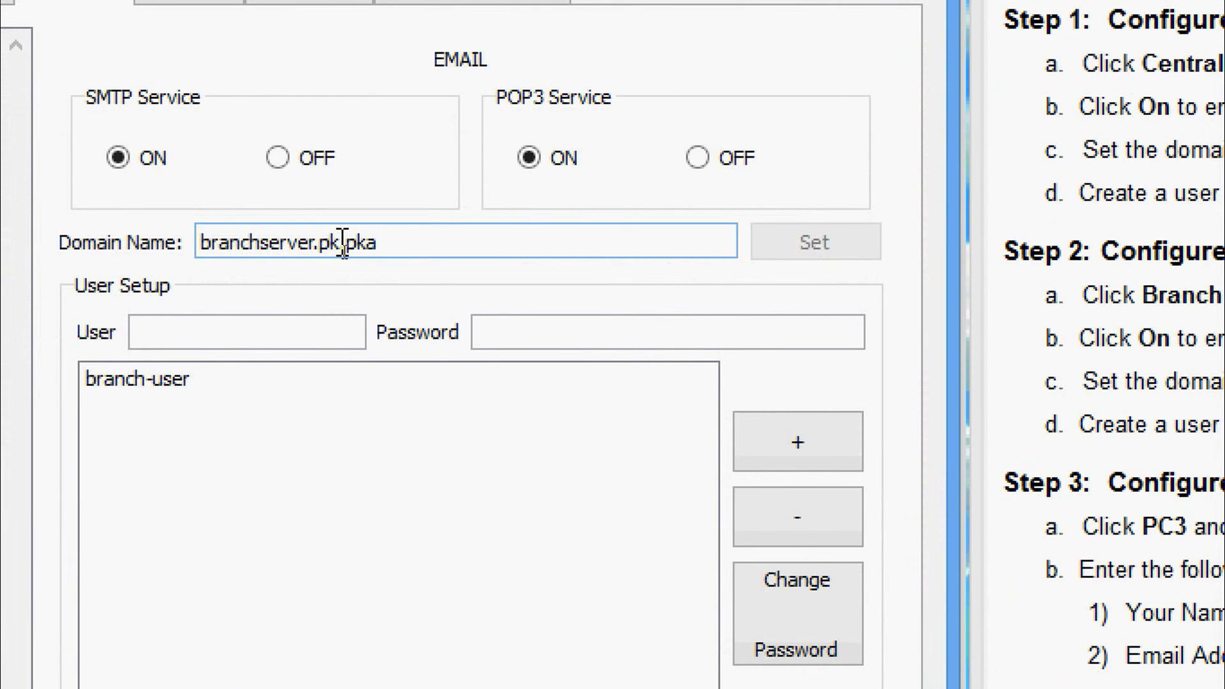
key("BackSpace")
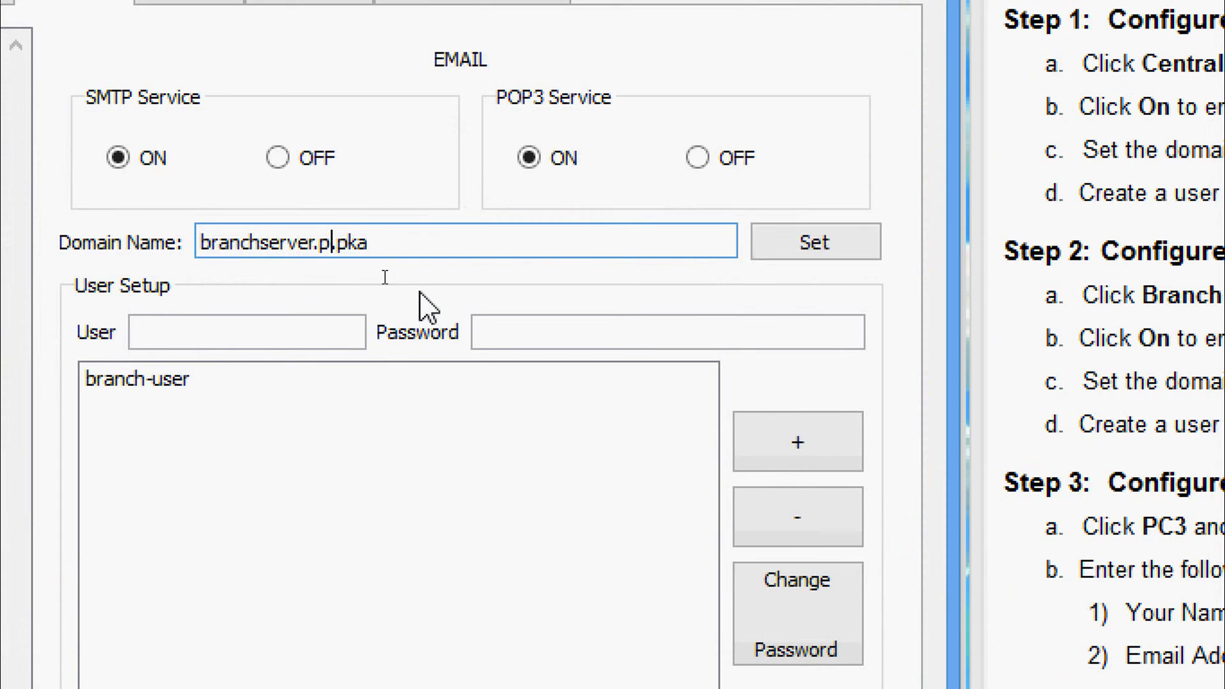
type("t")
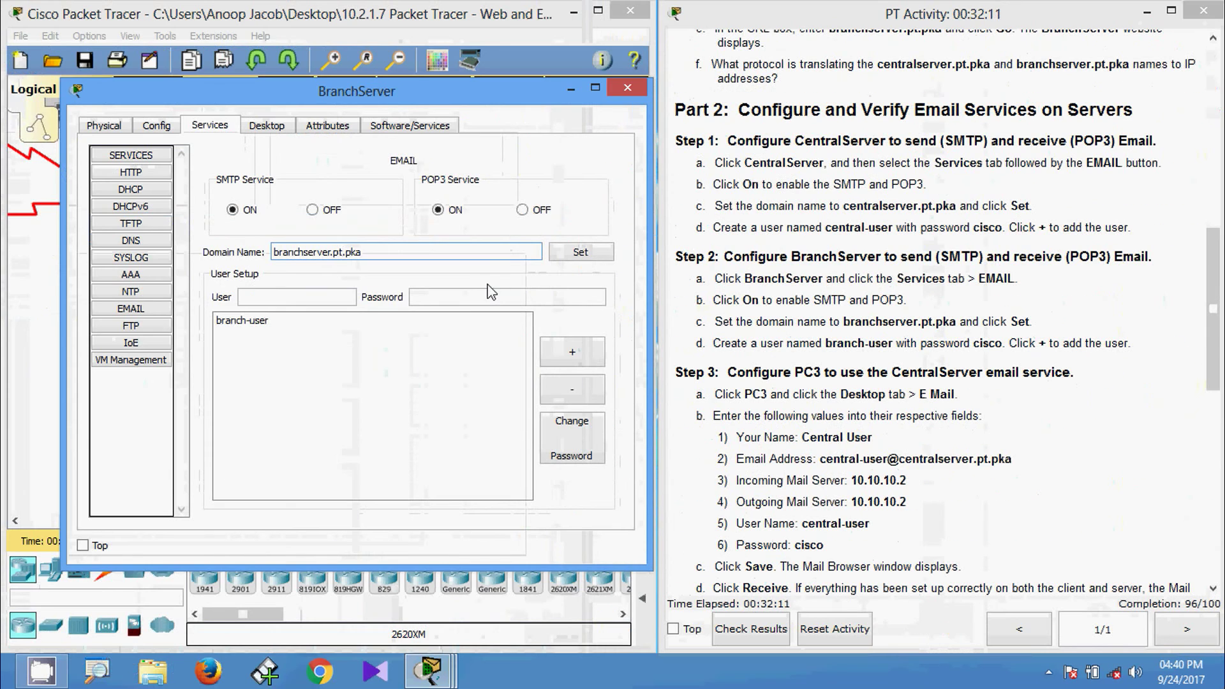
left_click(563, 257)
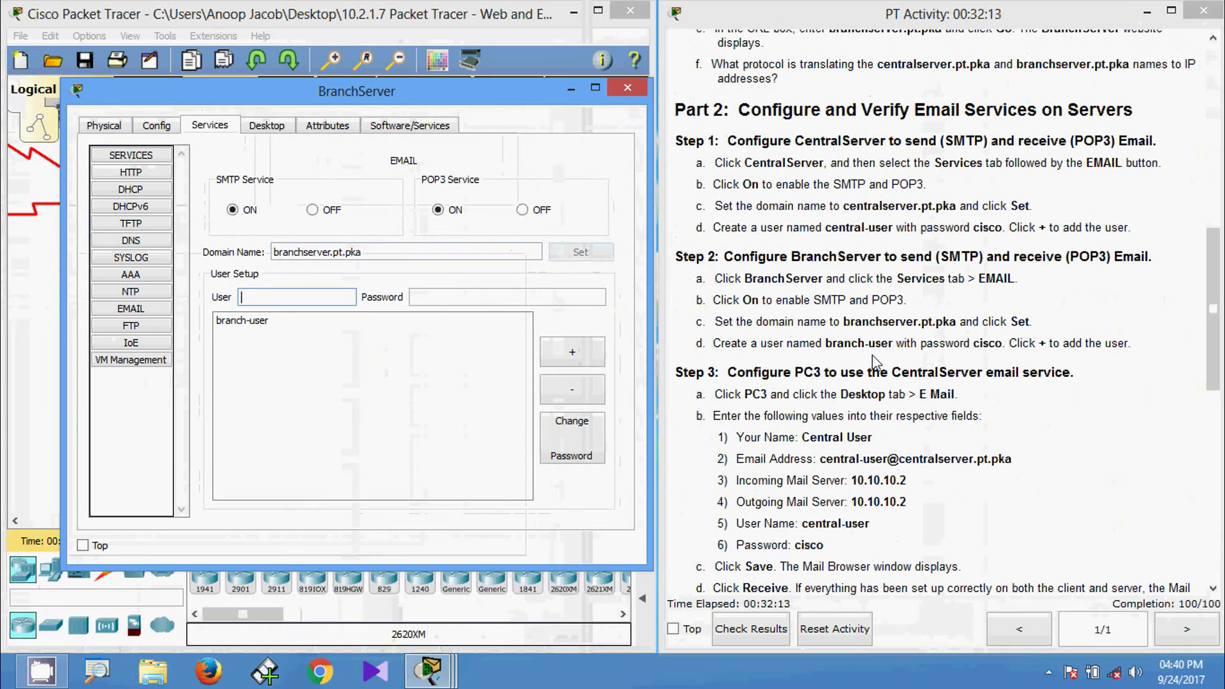
left_click(876, 362)
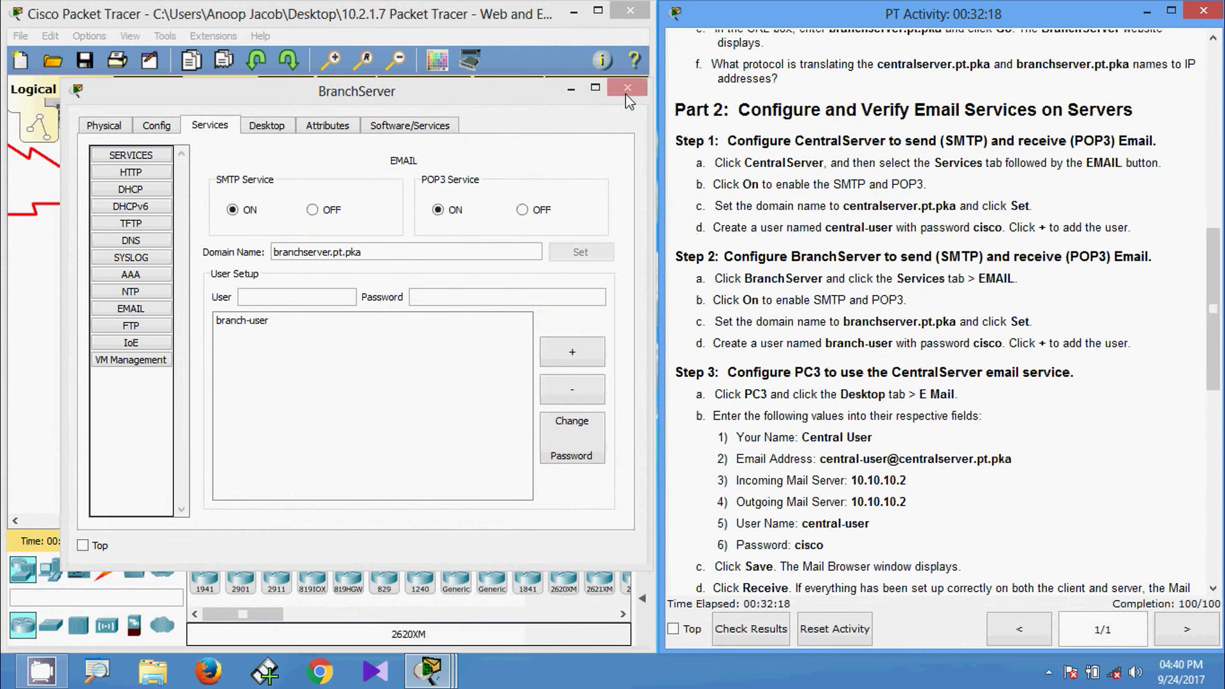
left_click(628, 100)
scroll(786, 246, "down", 10)
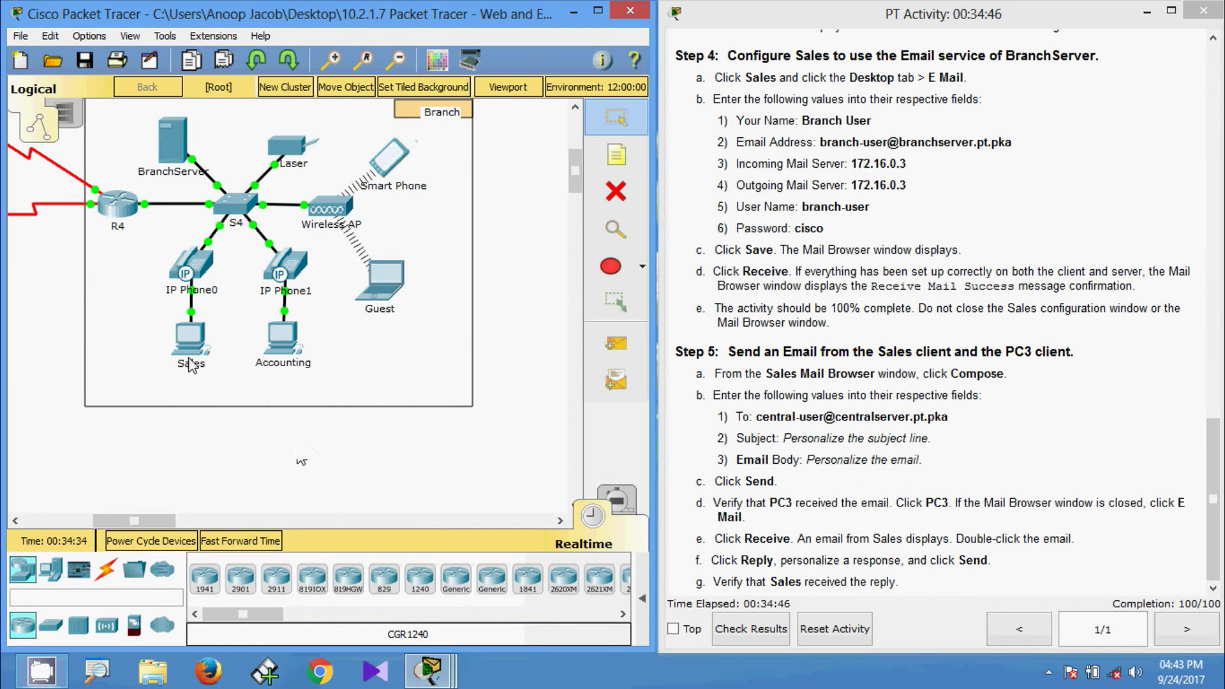
Step: Open the Sales PC in the Branch cluster to show its empty Mail Browser
left_click(191, 363)
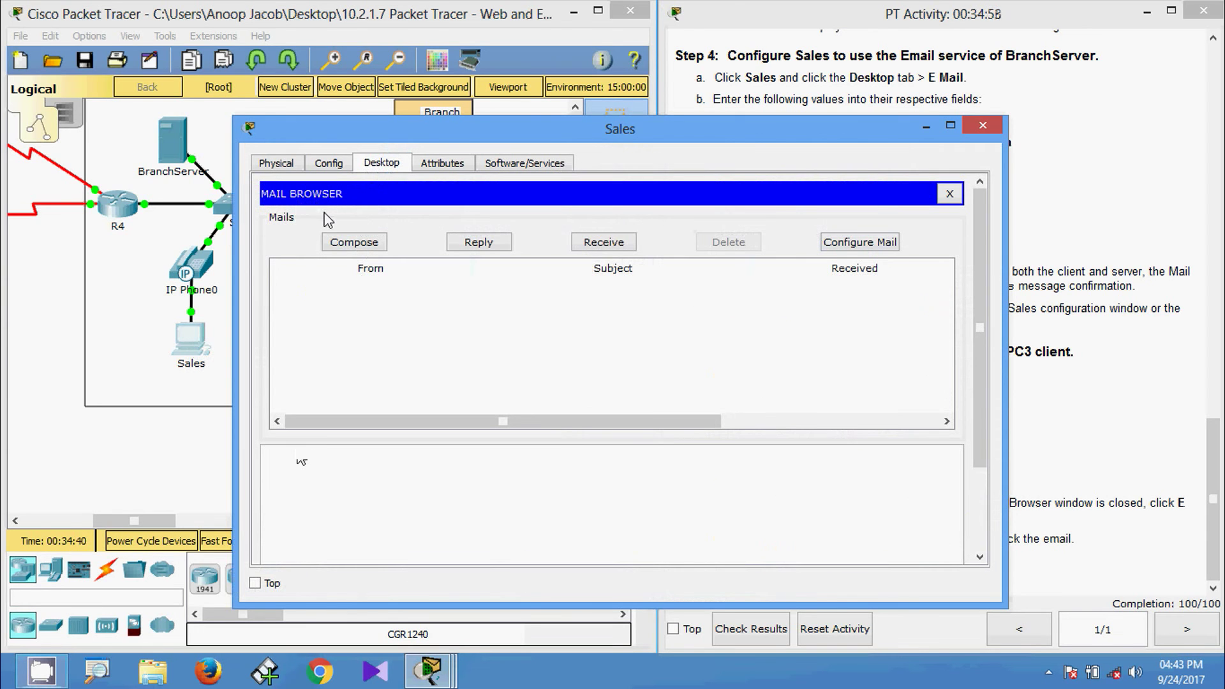
Step: From Sales, email the central server user with subject 'Subject Line' and body 'Welcome to the Packet Tracer'
left_click(367, 245)
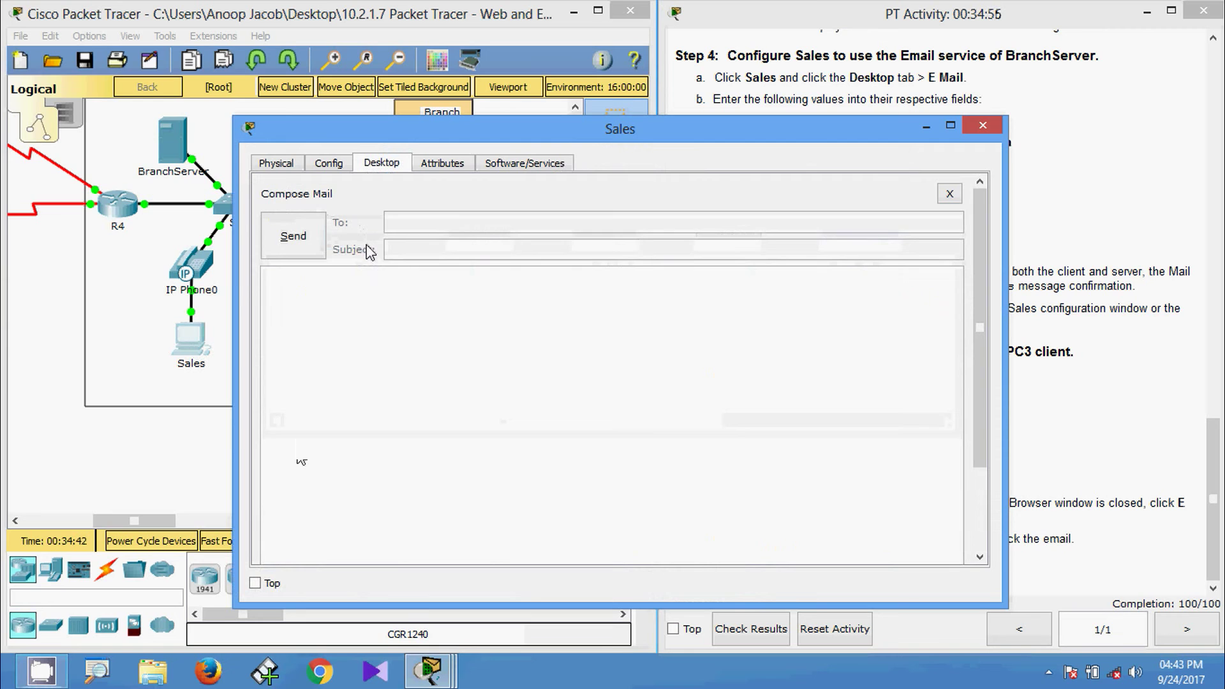
left_click(475, 231)
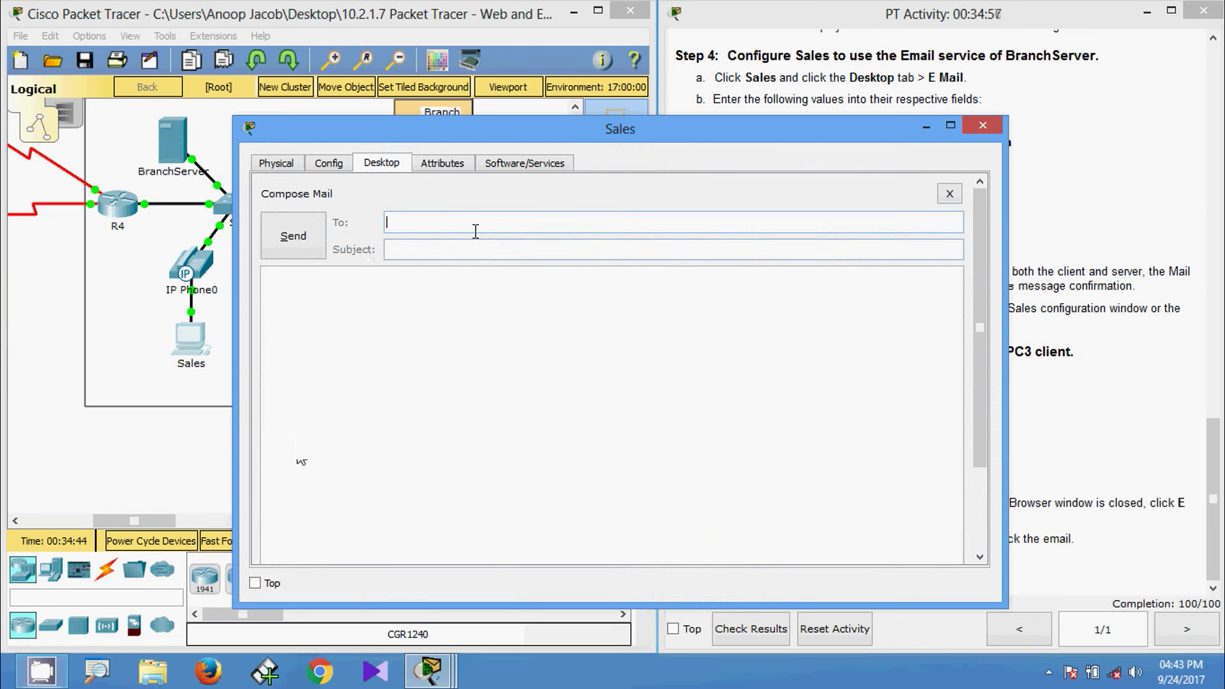
type("dentral")
type("-user")
type("@")
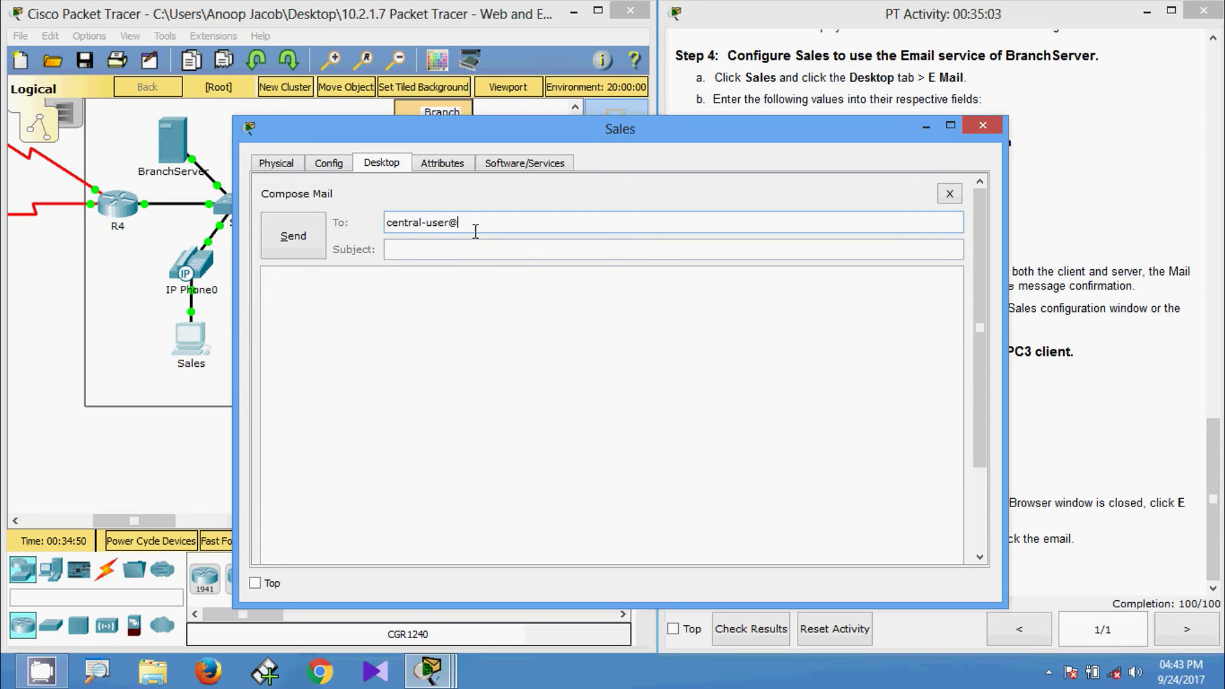
type("centralserver.pt.pka")
key("Tab")
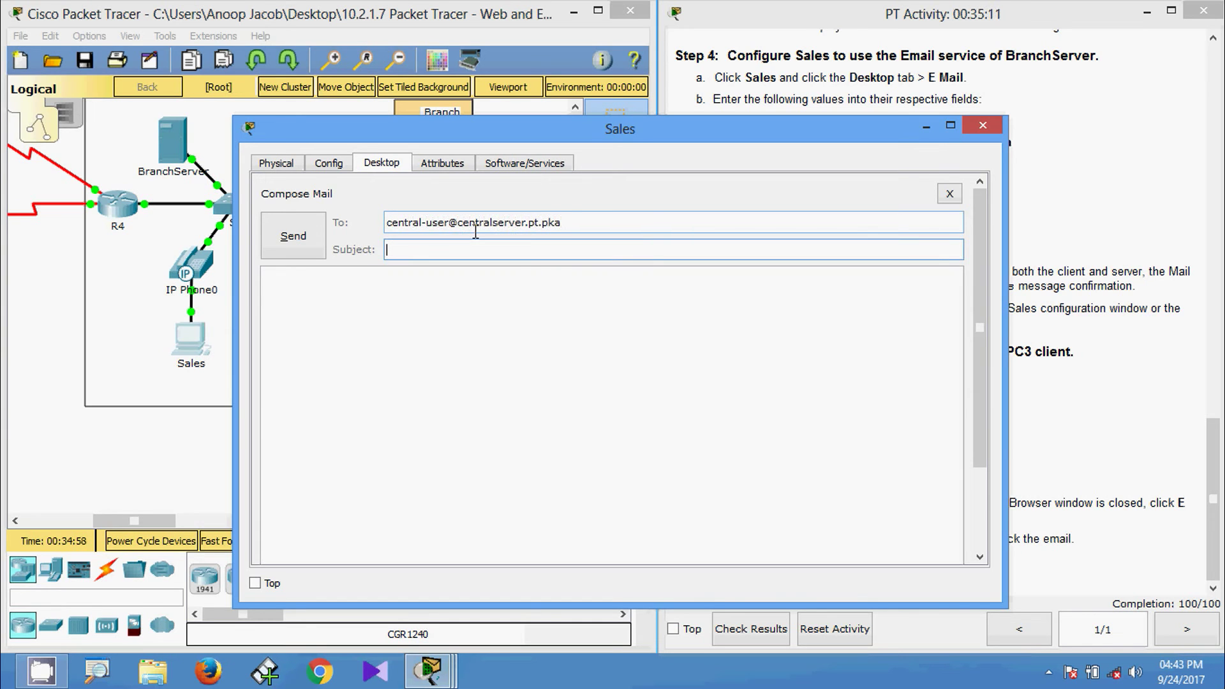
type("Subject Line")
key("Tab")
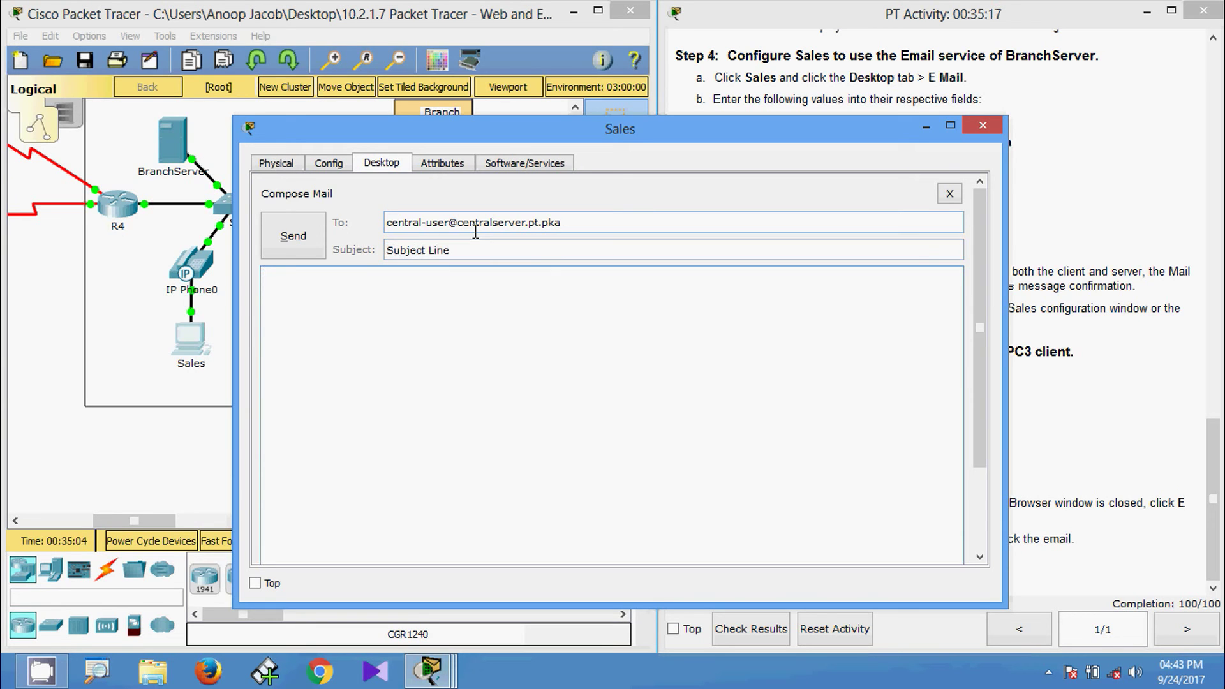
type("Welcome to the Packet Tracer")
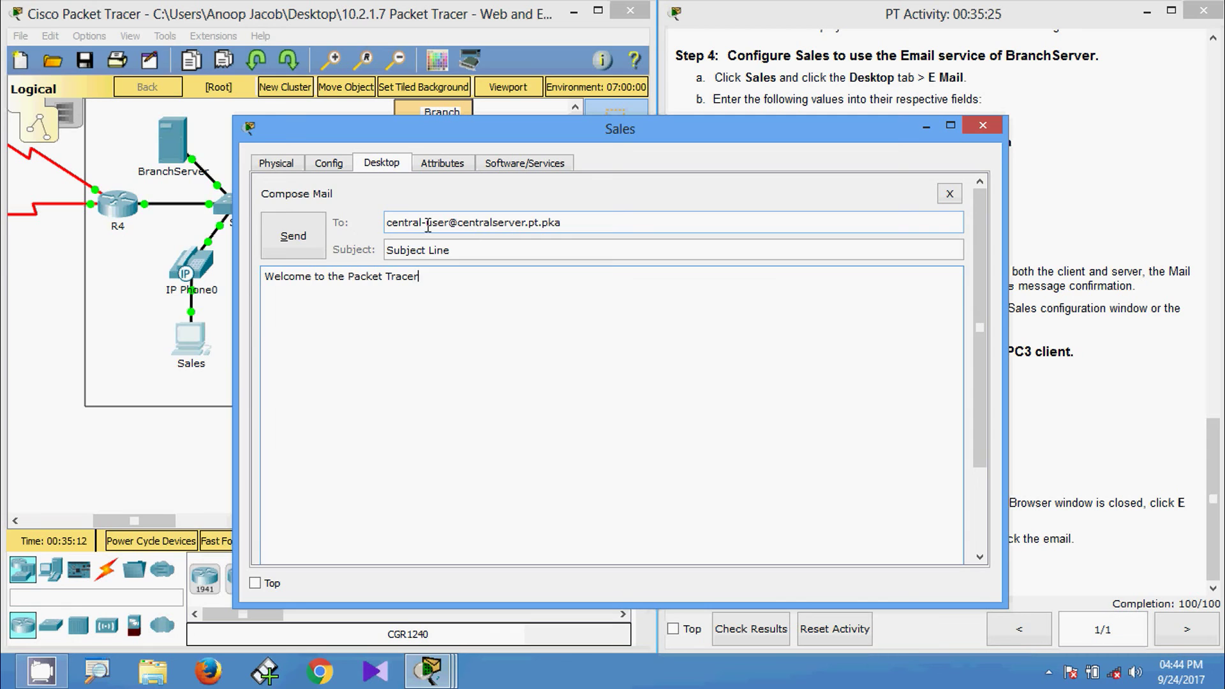
left_click(293, 236)
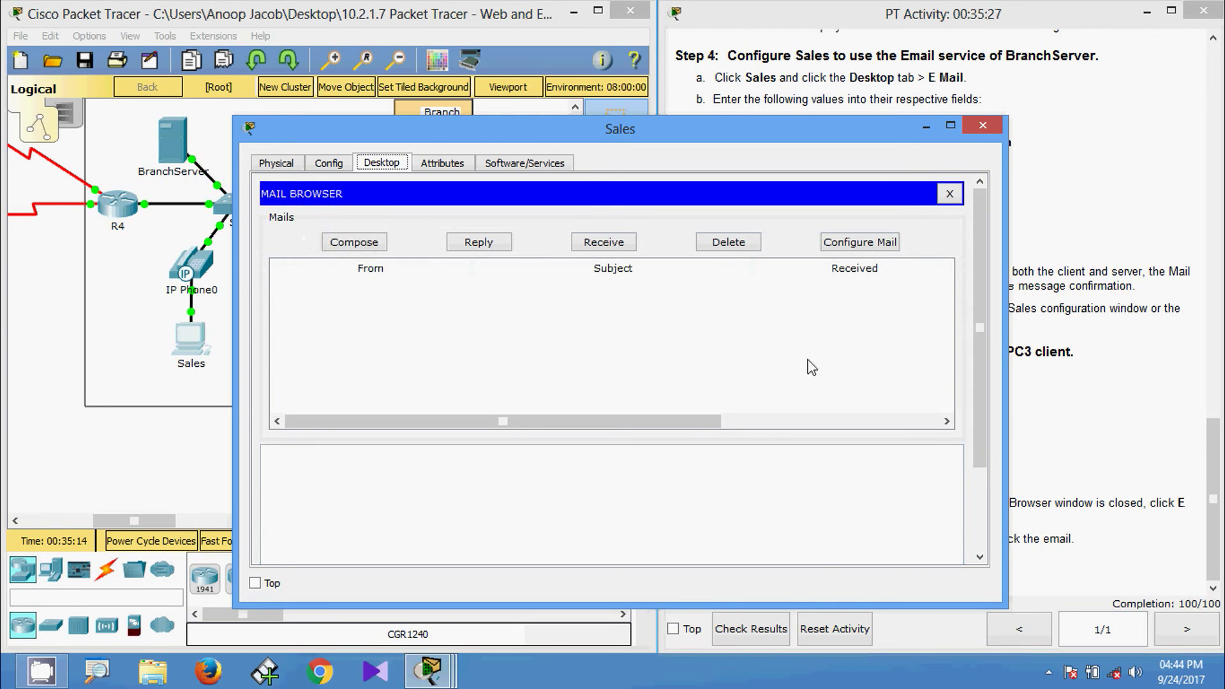
left_click_drag(987, 316, 983, 386)
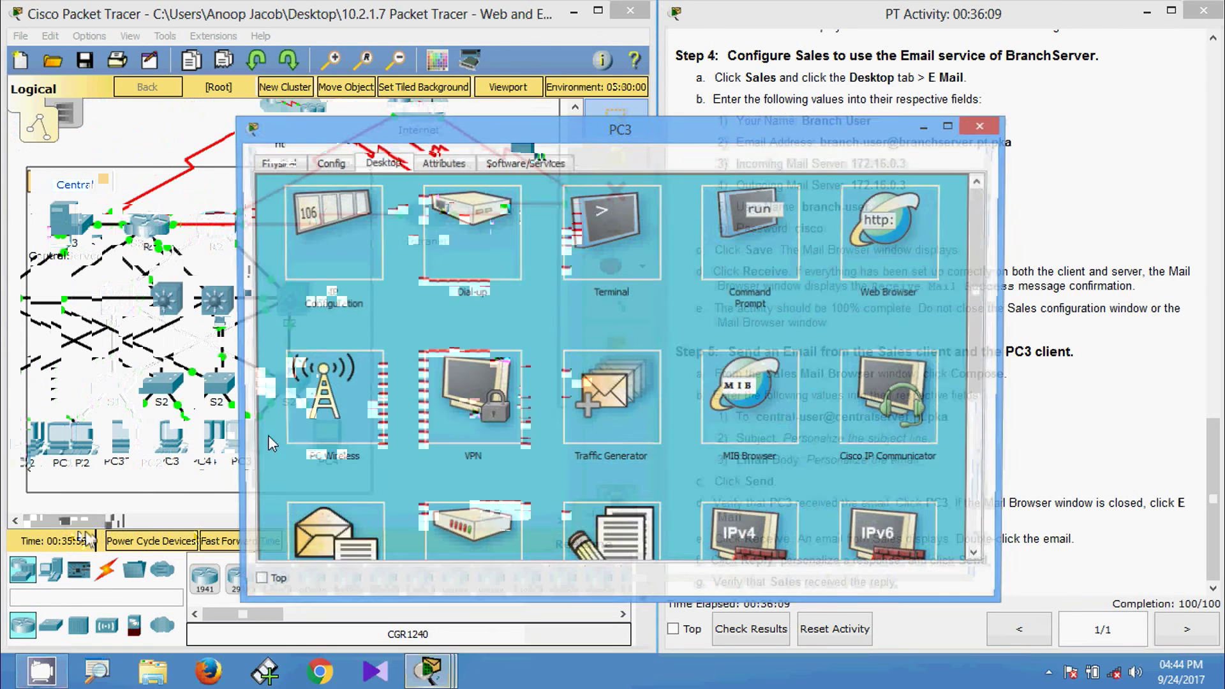
Step: On PC3, receive mail and read the branch user's 'Subject Line' email
scroll(434, 429, "down", 3)
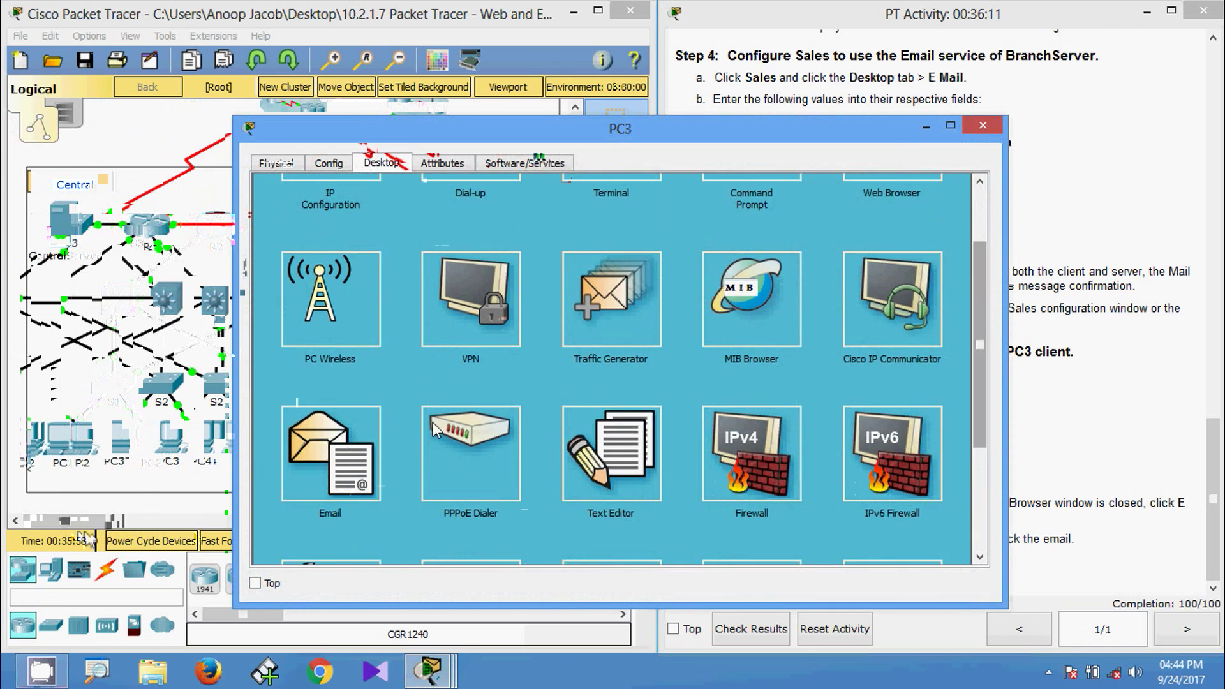
left_click(331, 454)
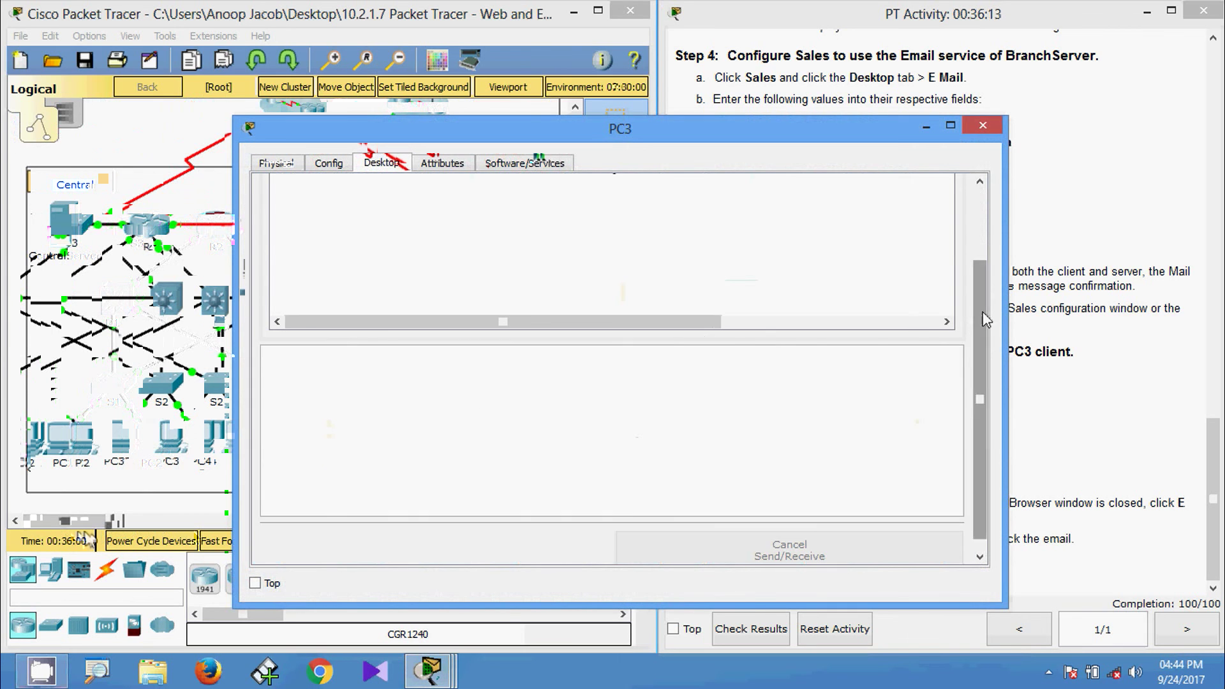
left_click_drag(984, 319, 996, 201)
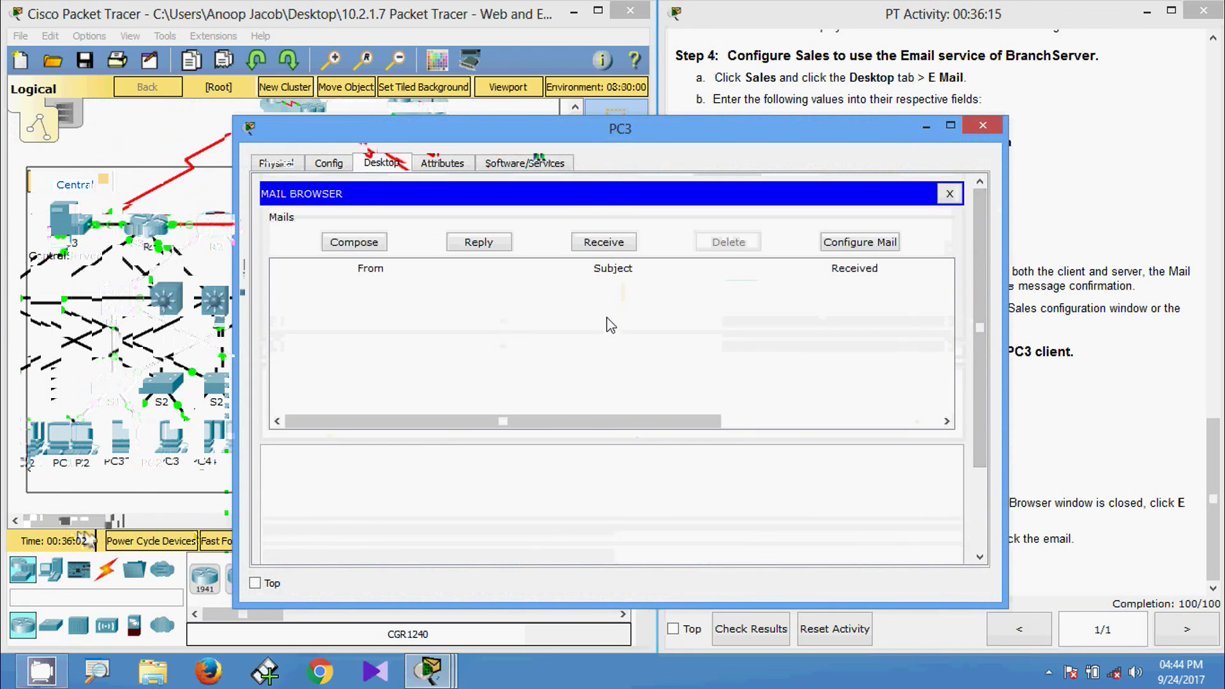
left_click(603, 243)
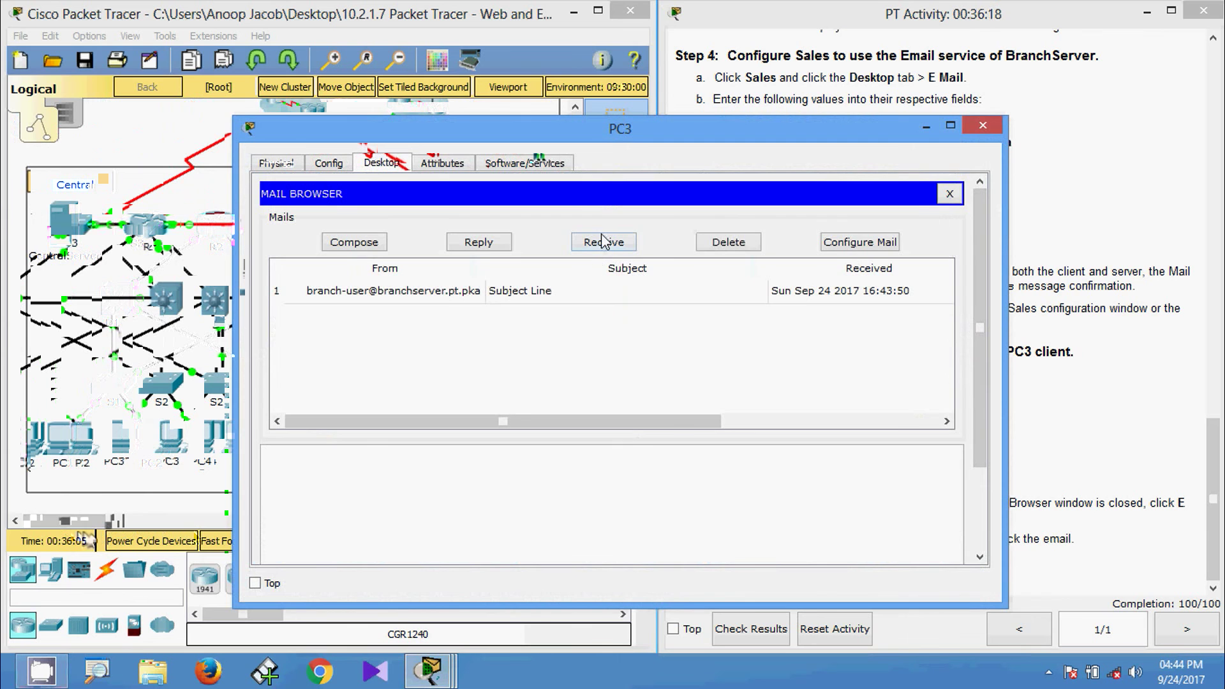
double_click(580, 295)
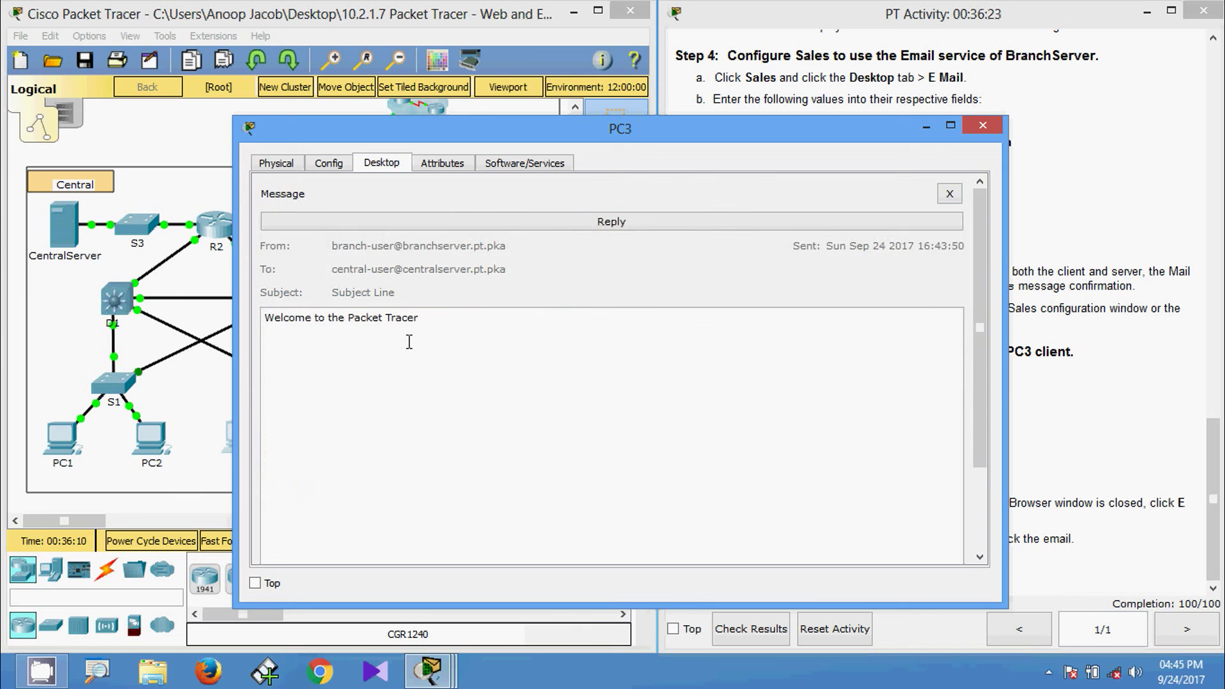
left_click(950, 193)
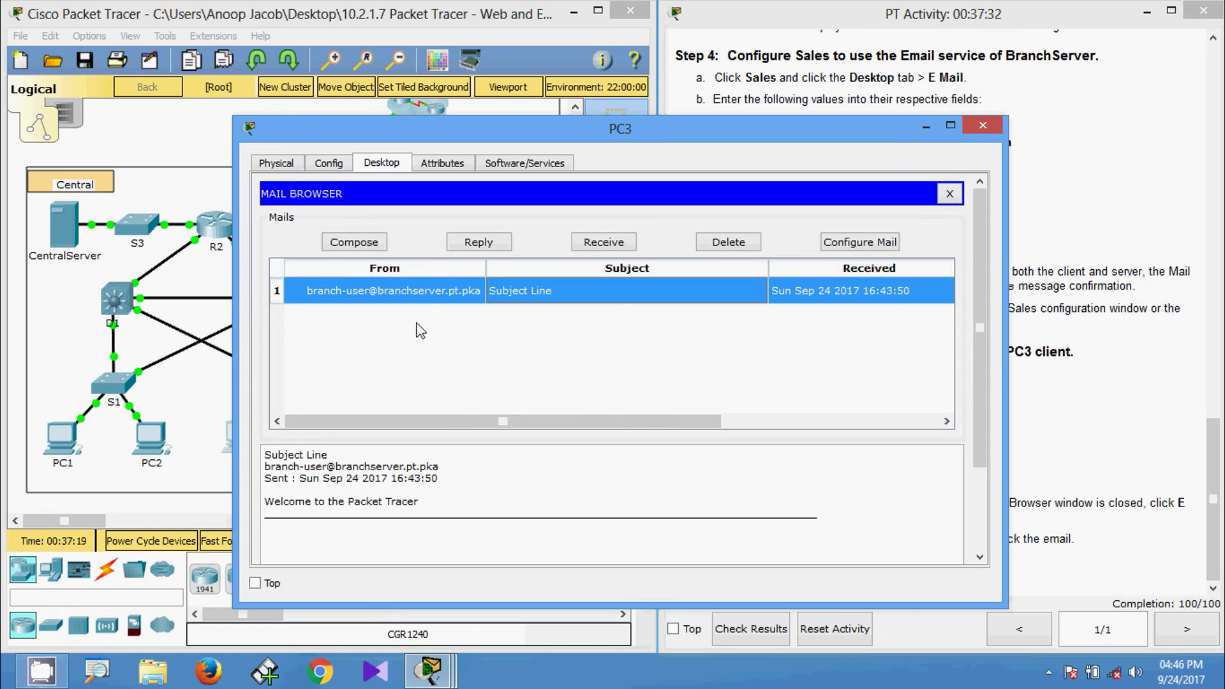
Step: From PC3, reply 'Hi' and 'HOw are you Branch Server..' to the branch user
left_click(476, 246)
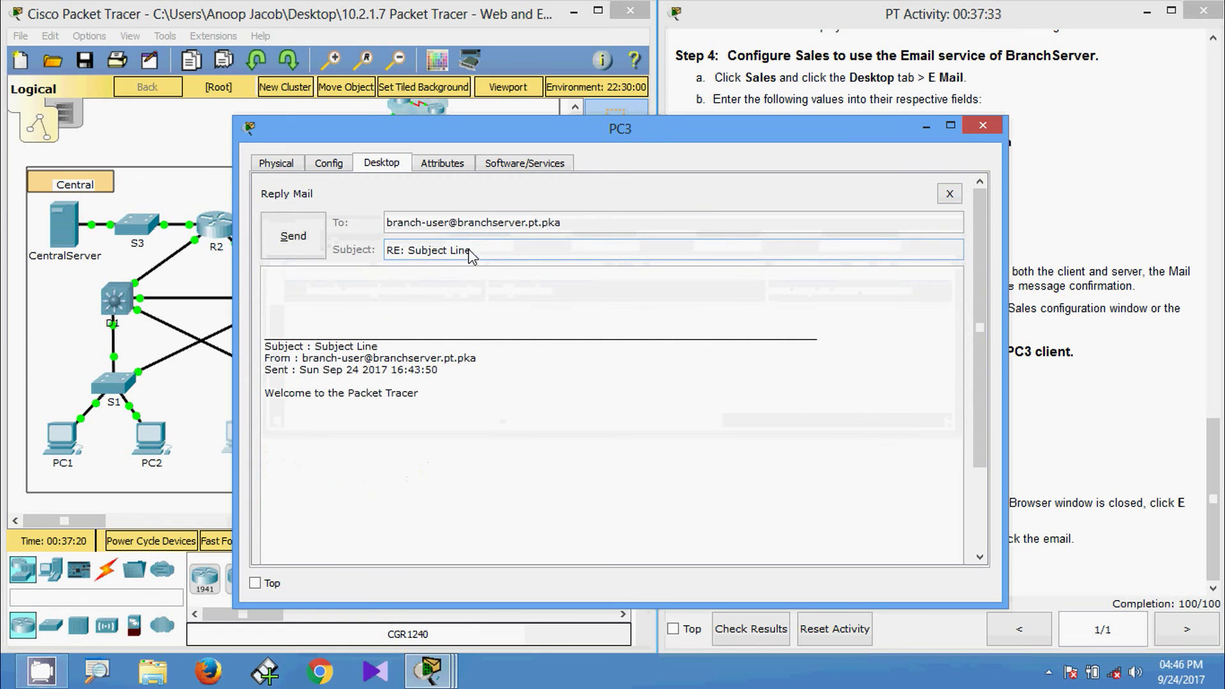
left_click(342, 281)
type("Hi")
key("Return")
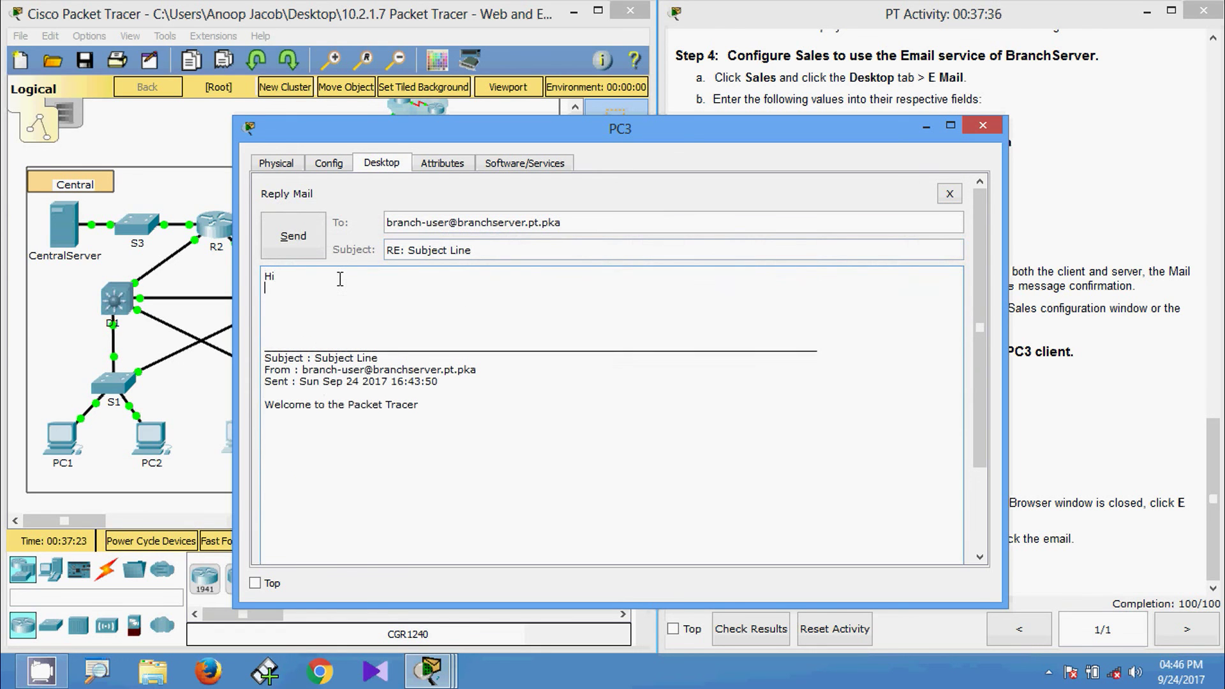
key("Return")
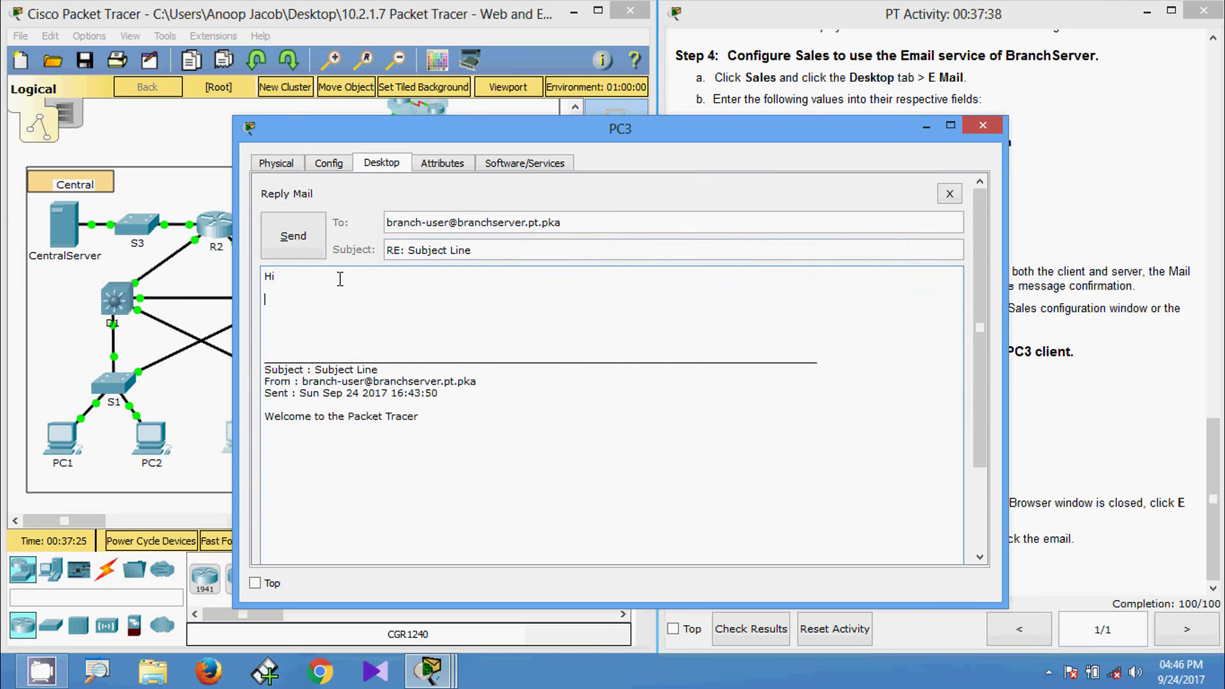
type("HOw are you Branch ")
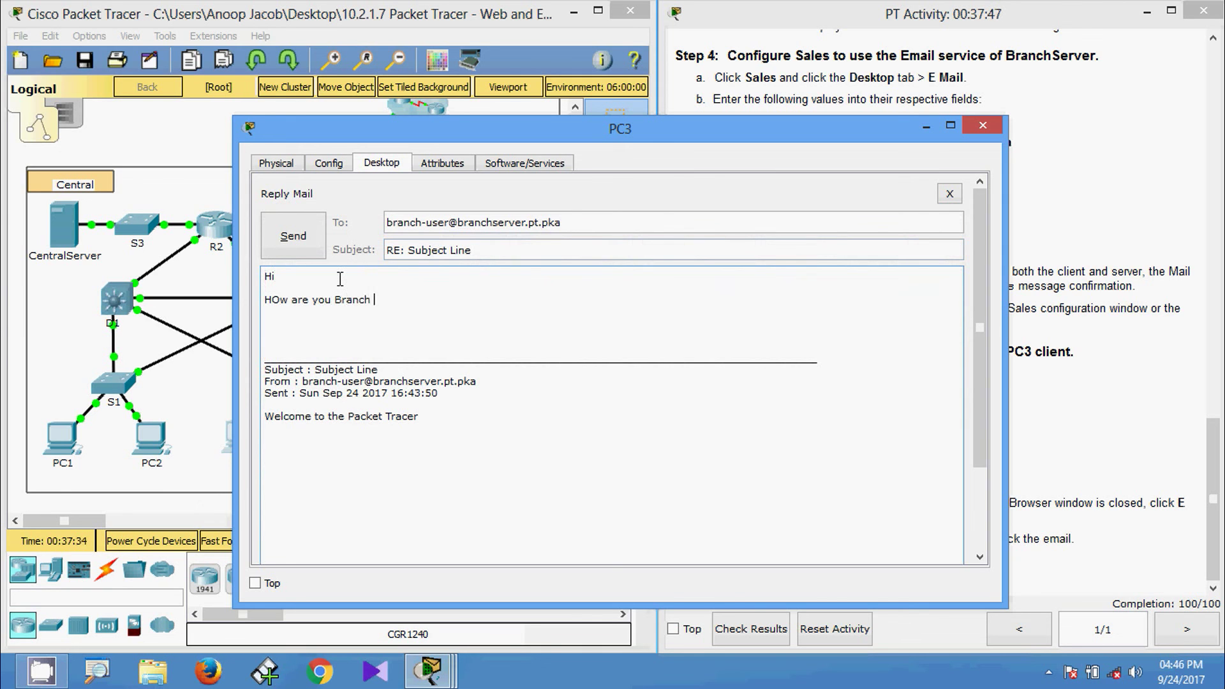
type("Server....?")
left_click(306, 254)
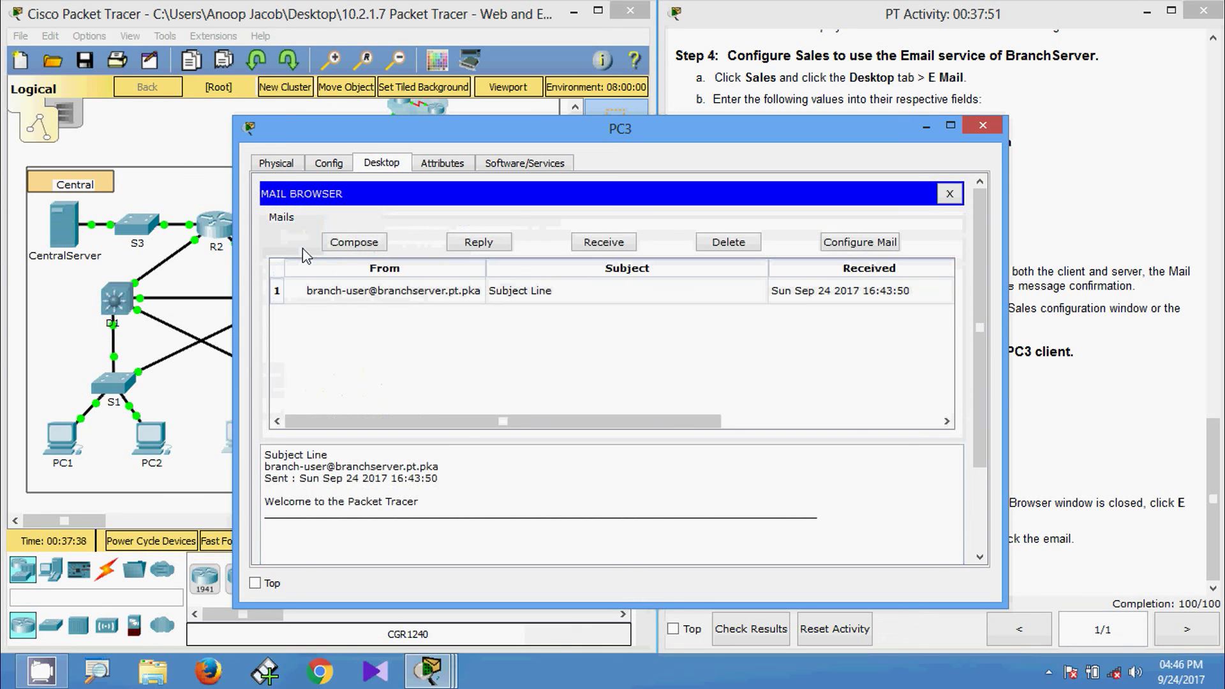
left_click_drag(980, 415, 986, 500)
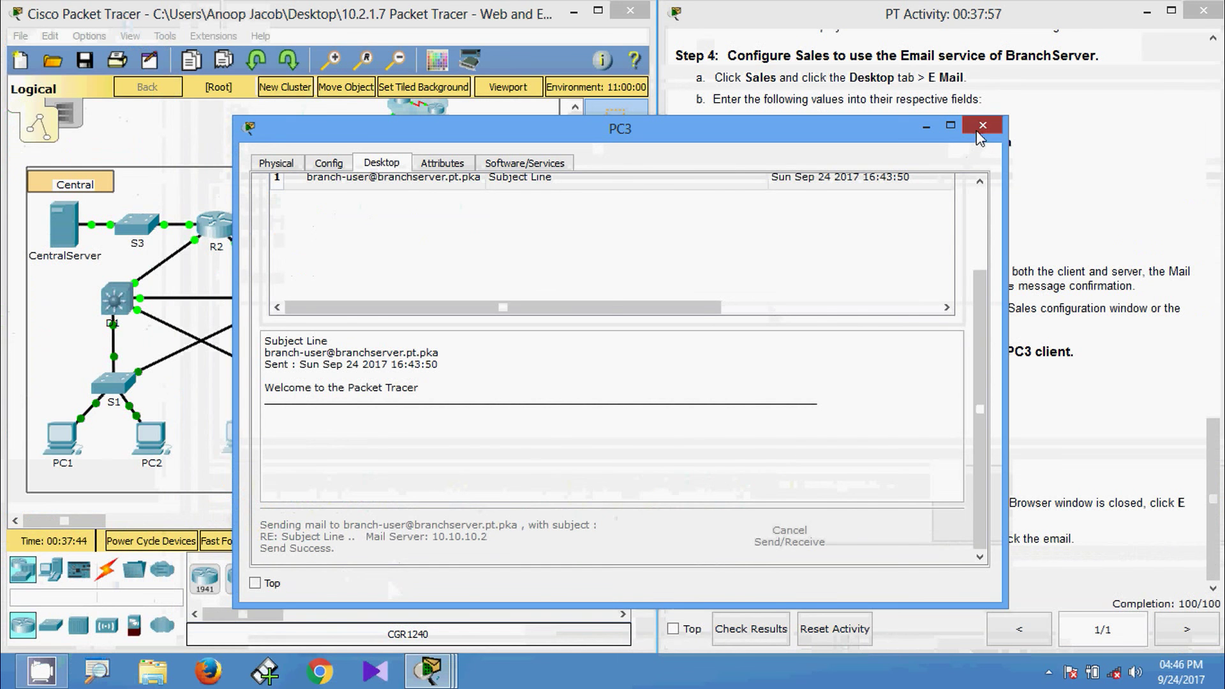
Step: On Sales, receive mail and open the 'RE: Subject Line' reply
left_click(982, 125)
left_click_drag(79, 523, 129, 523)
left_click(223, 335)
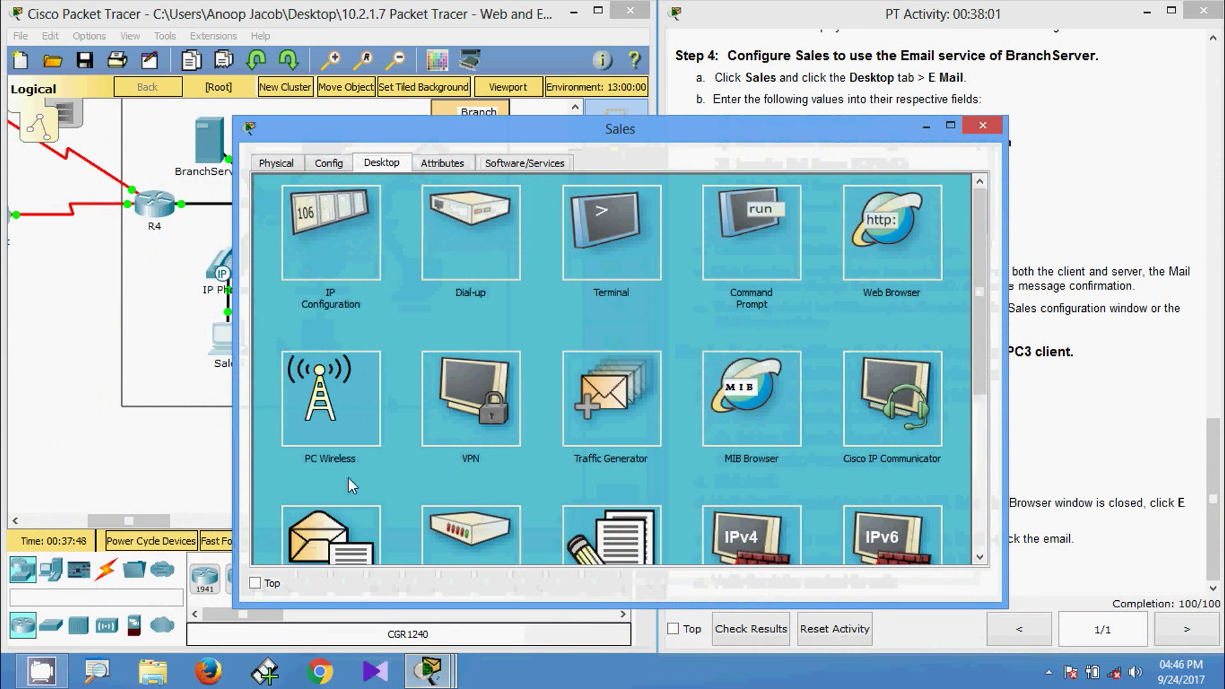
left_click(326, 535)
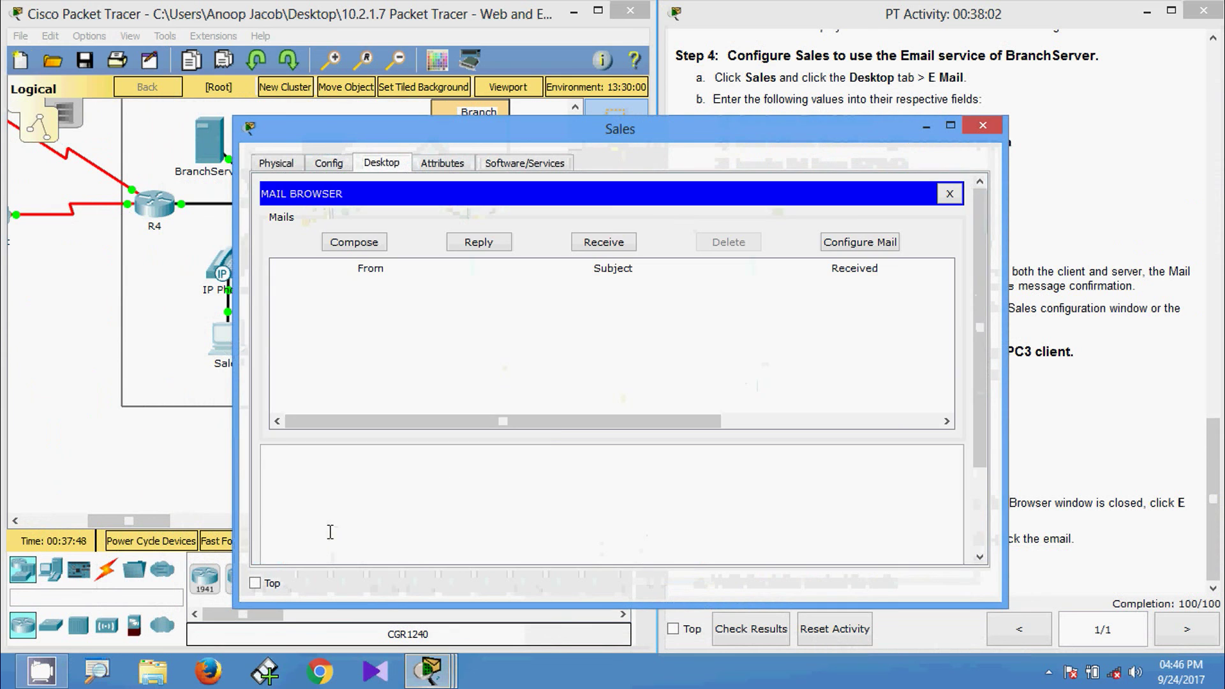
left_click(599, 245)
left_click(563, 300)
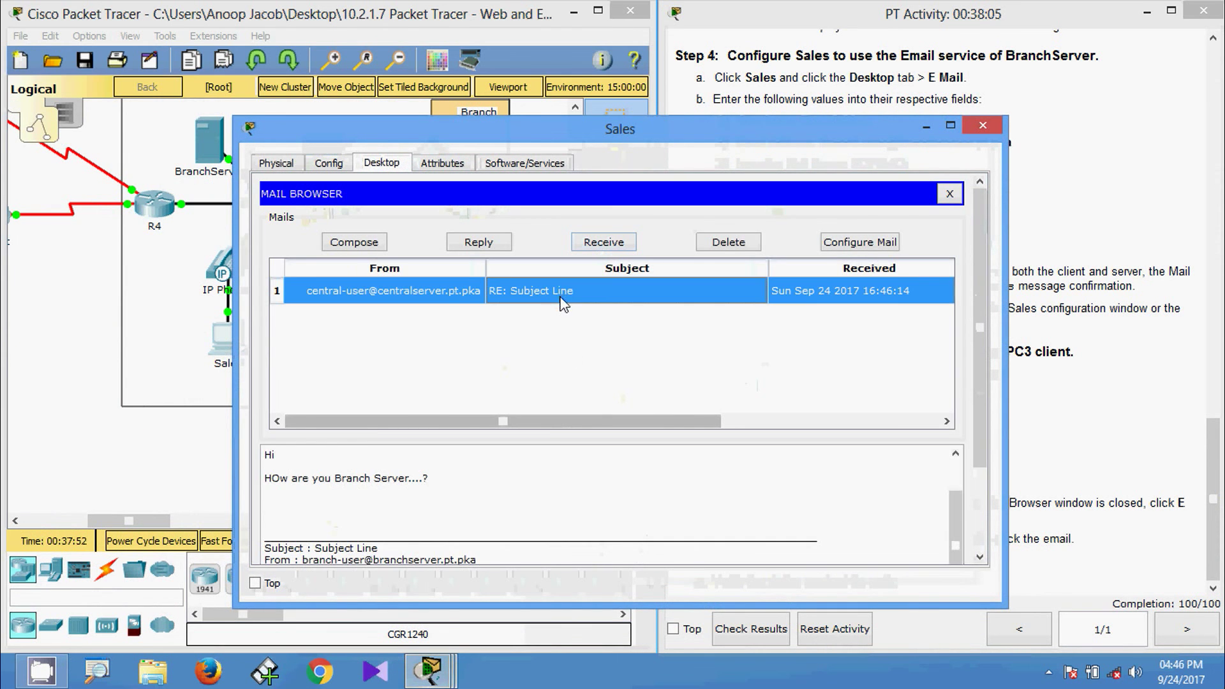